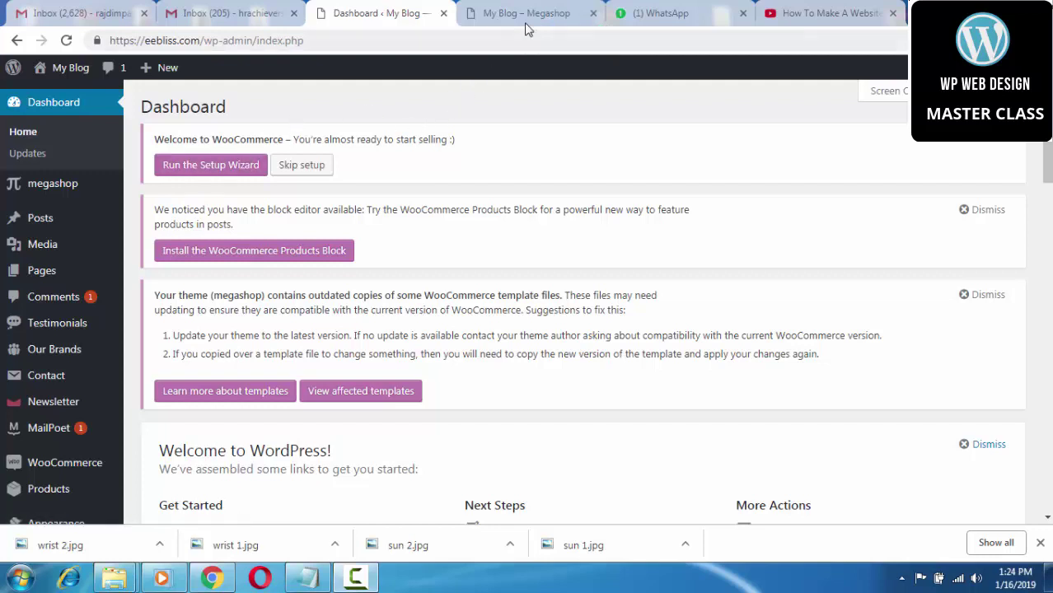
Step: Look over the live storefront's home page, examining the product listings, their prices and the promotional banners
{"action": "left_click", "coordinate": [530, 21]}
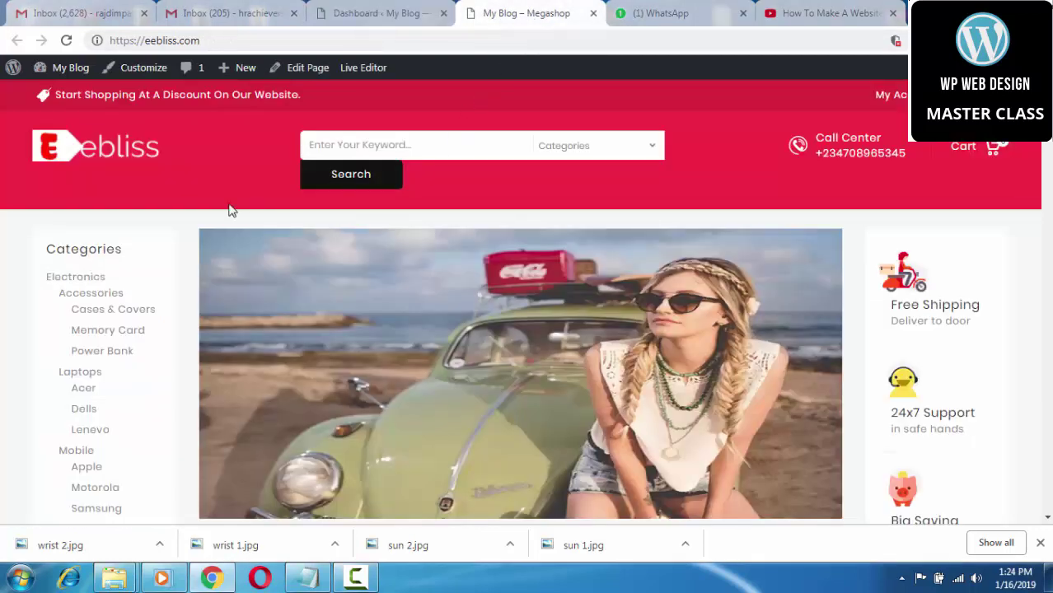
{"action": "scroll", "coordinate": [159, 225], "scroll_direction": "down", "scroll_amount": 5}
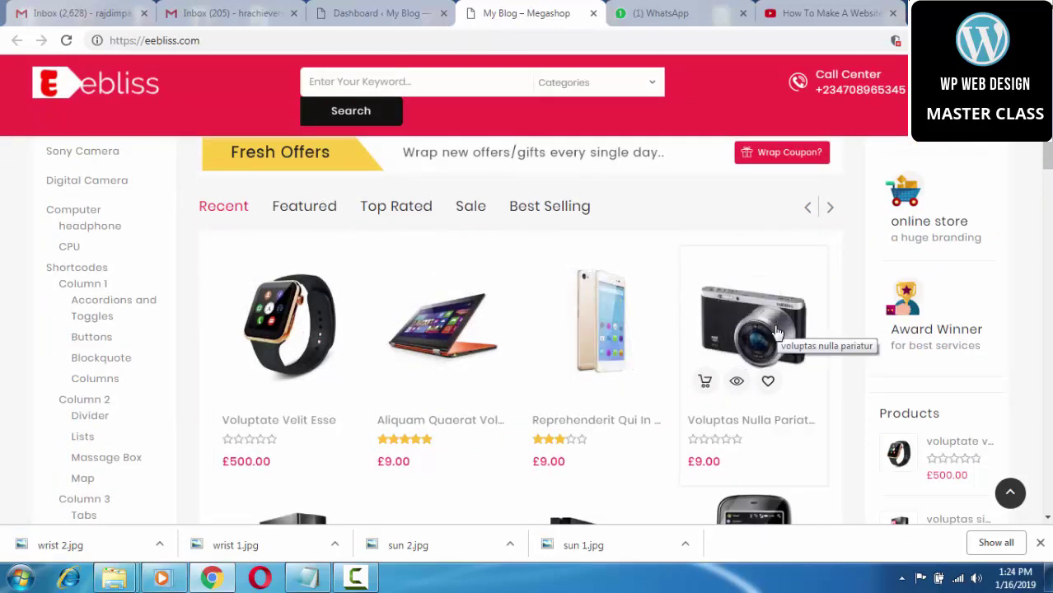
{"action": "scroll", "coordinate": [757, 346], "scroll_direction": "down", "scroll_amount": 2}
{"action": "scroll", "coordinate": [757, 345], "scroll_direction": "down", "scroll_amount": 2}
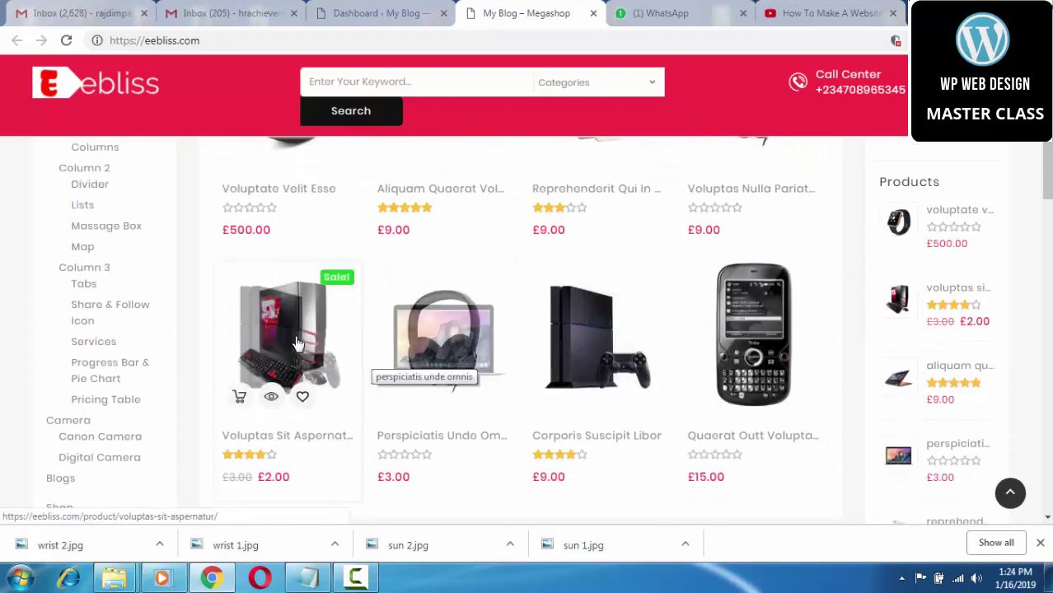
{"action": "scroll", "coordinate": [287, 331], "scroll_direction": "up", "scroll_amount": 1}
{"action": "scroll", "coordinate": [287, 330], "scroll_direction": "up", "scroll_amount": 1}
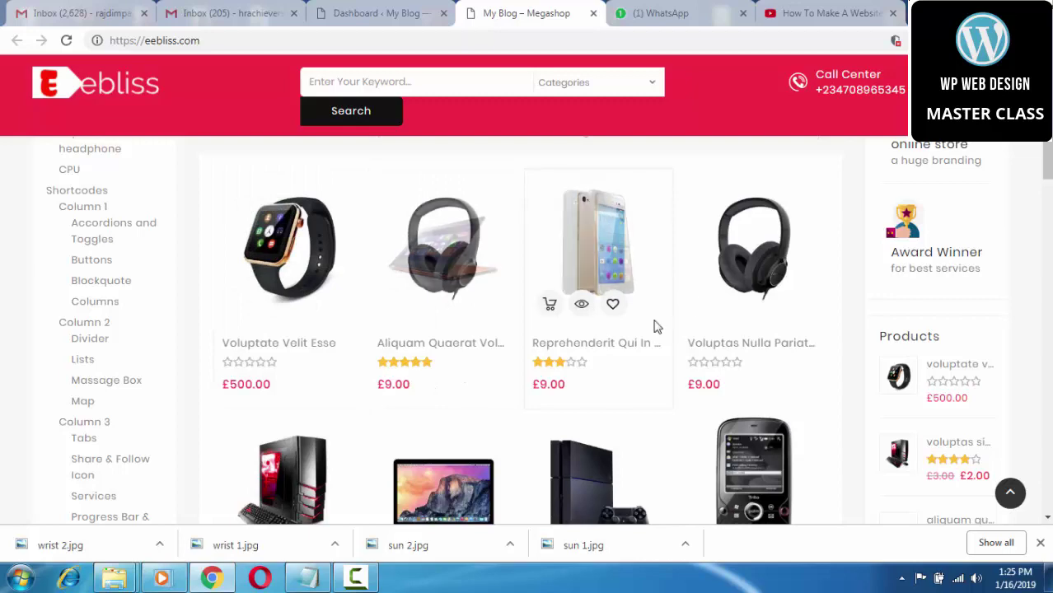
{"action": "scroll", "coordinate": [684, 303], "scroll_direction": "down", "scroll_amount": 1}
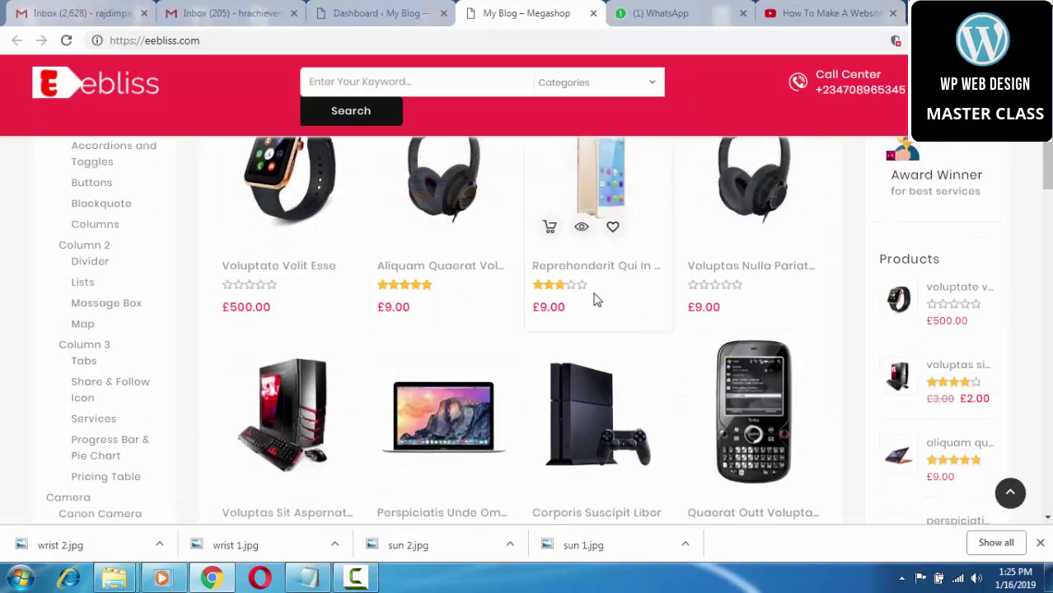
{"action": "scroll", "coordinate": [659, 300], "scroll_direction": "down", "scroll_amount": 5}
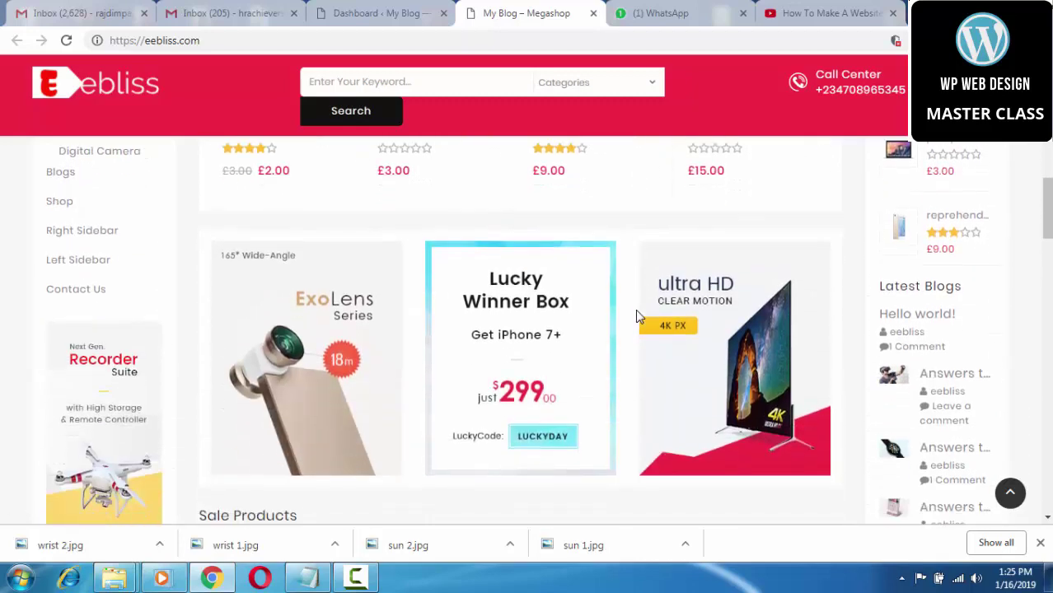
{"action": "scroll", "coordinate": [636, 309], "scroll_direction": "up", "scroll_amount": 5}
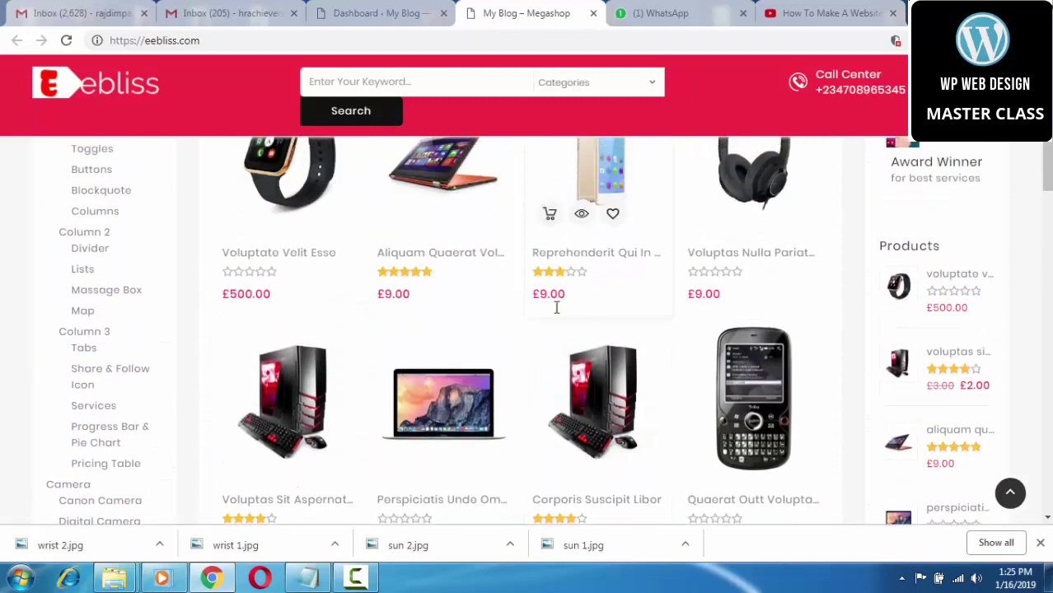
{"action": "scroll", "coordinate": [544, 309], "scroll_direction": "up", "scroll_amount": 3}
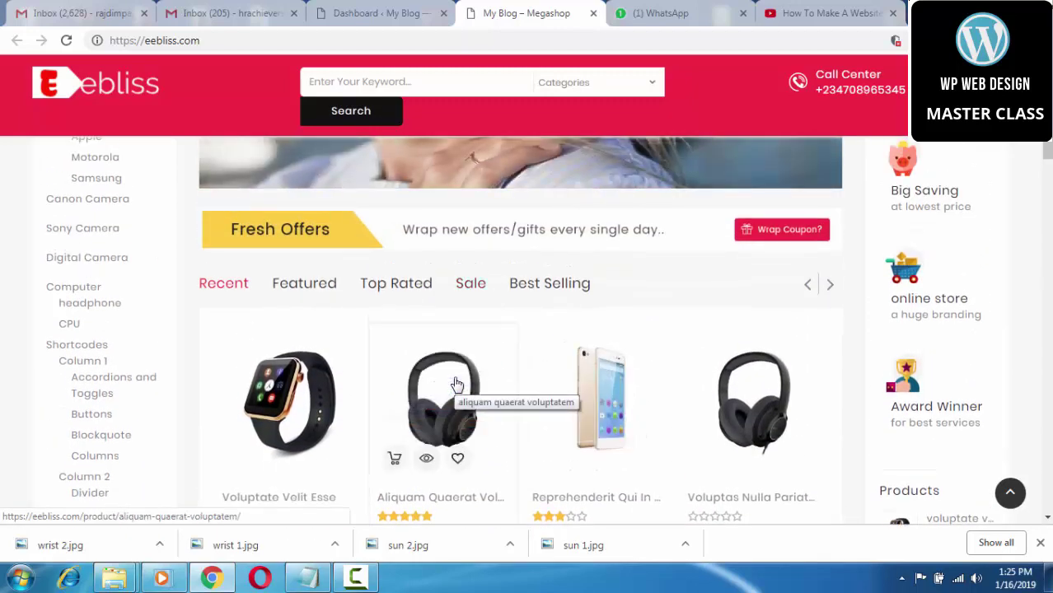
Step: Return to the site's admin dashboard and open the WooCommerce settings
{"action": "left_click", "coordinate": [381, 13]}
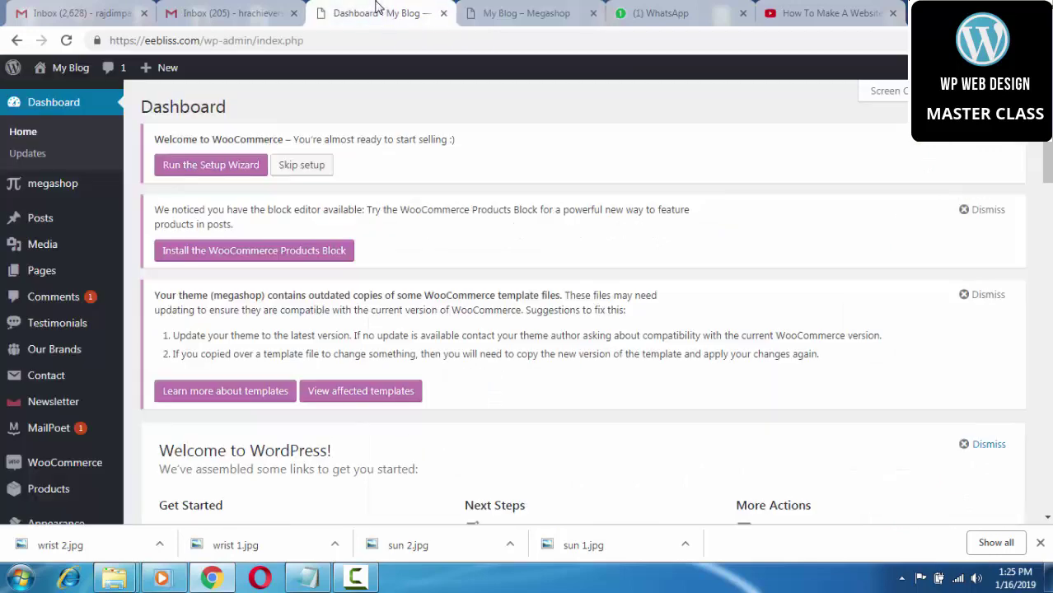
{"action": "scroll", "coordinate": [57, 387], "scroll_direction": "down", "scroll_amount": 1}
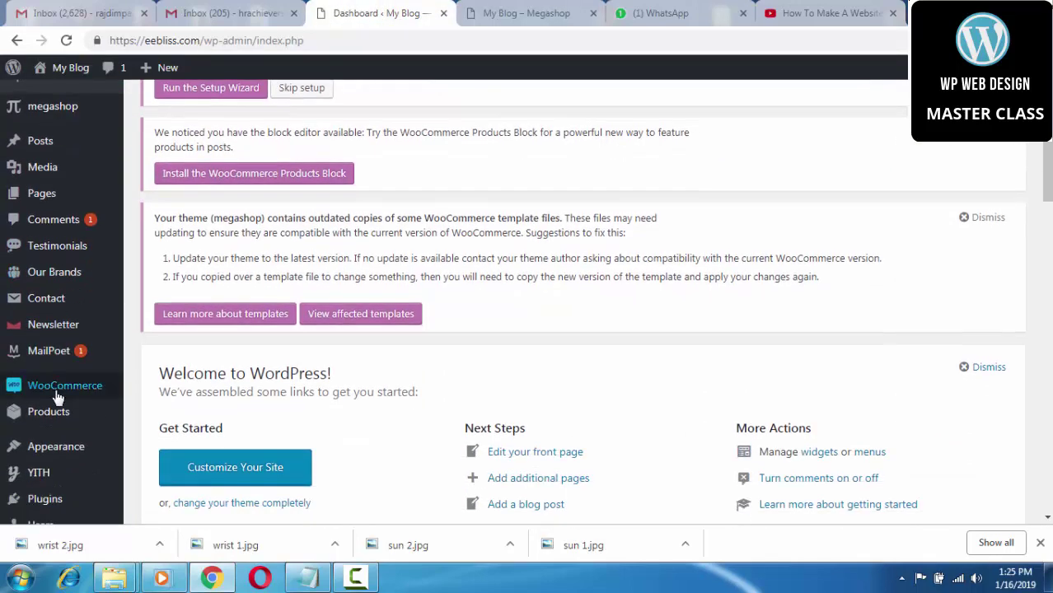
{"action": "mouse_move", "coordinate": [66, 396]}
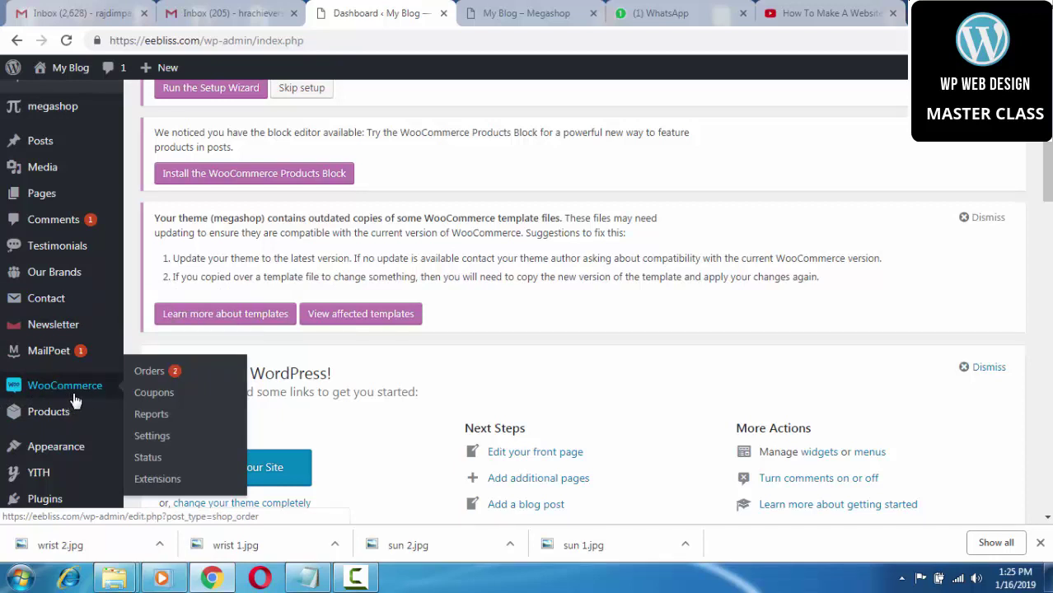
{"action": "left_click", "coordinate": [159, 439]}
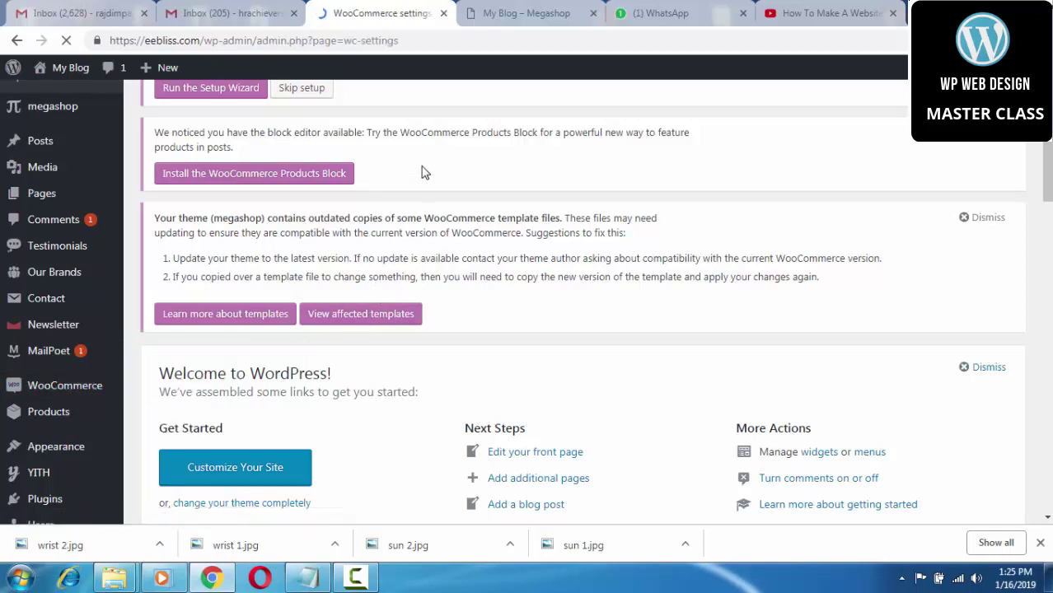
Step: Check the currency of the product prices on the storefront, returning to the WooCommerce settings
{"action": "left_click", "coordinate": [511, 10]}
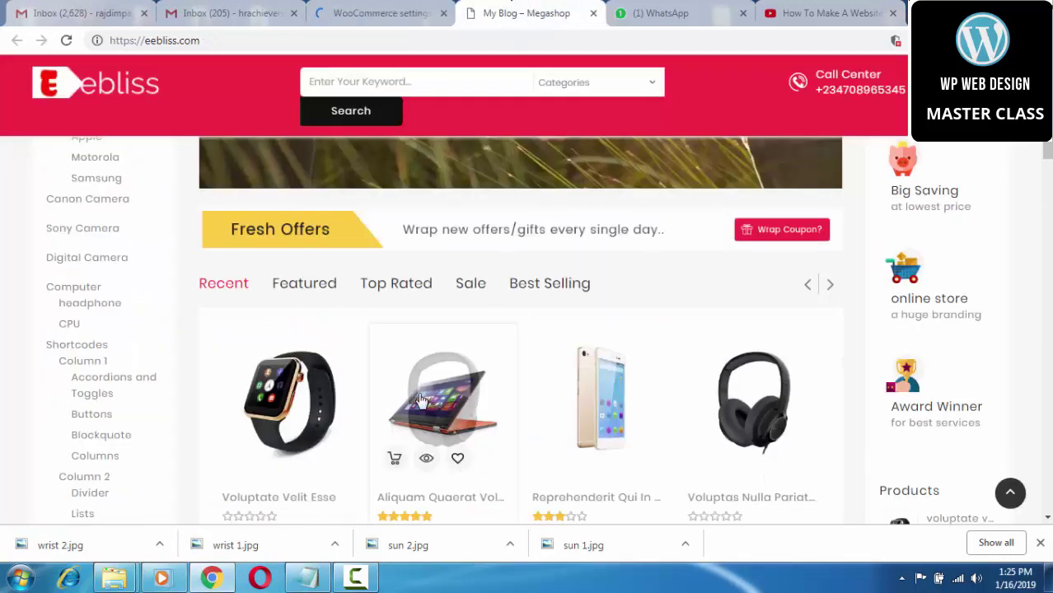
{"action": "scroll", "coordinate": [445, 412], "scroll_direction": "down", "scroll_amount": 1}
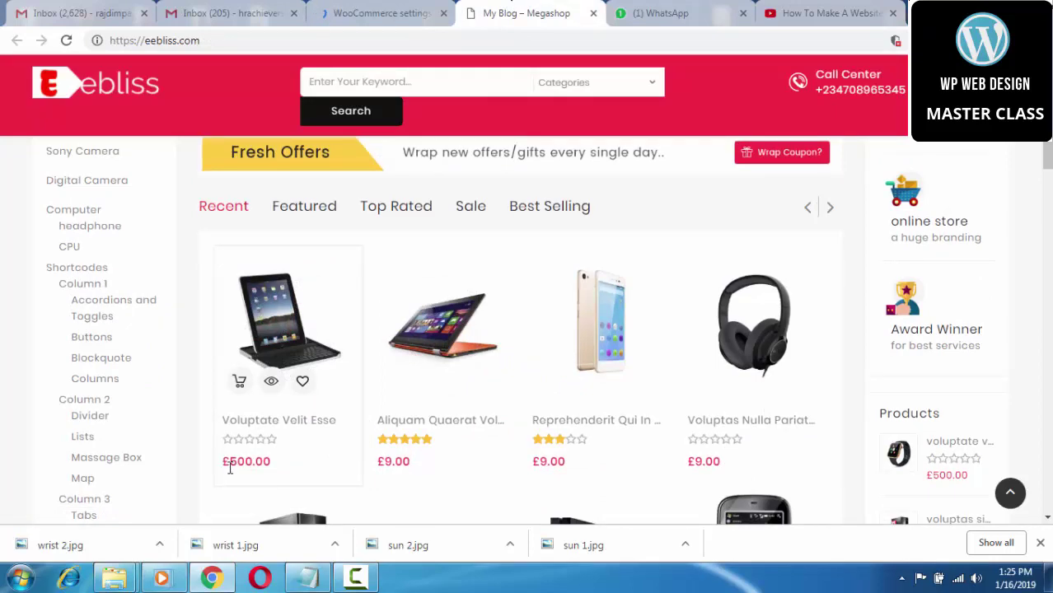
{"action": "left_click", "coordinate": [362, 13]}
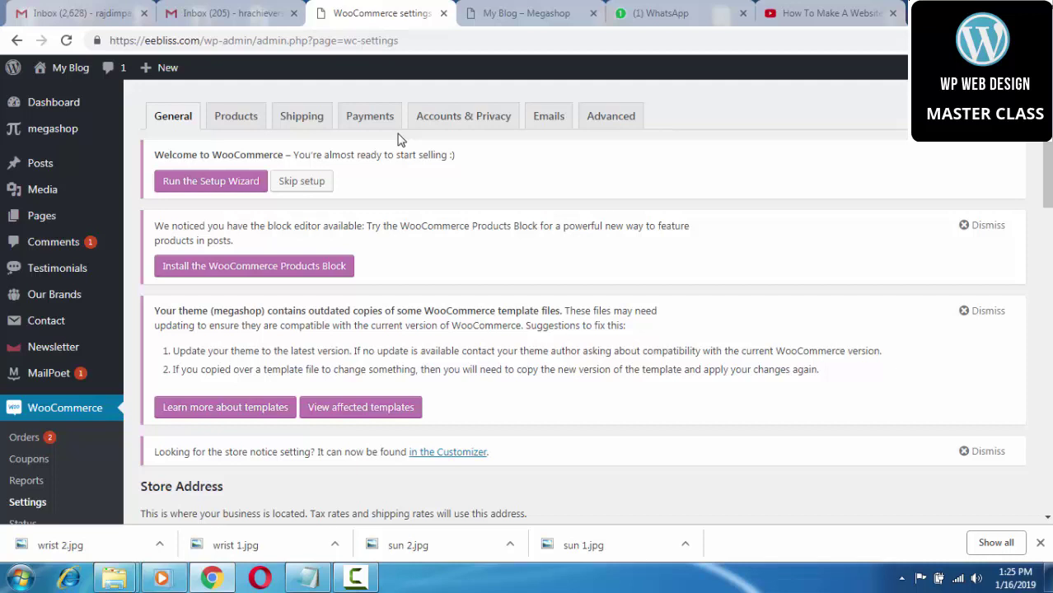
Step: Fill in the first address line and the city of the store address in the general settings
{"action": "scroll", "coordinate": [399, 165], "scroll_direction": "down", "scroll_amount": 3}
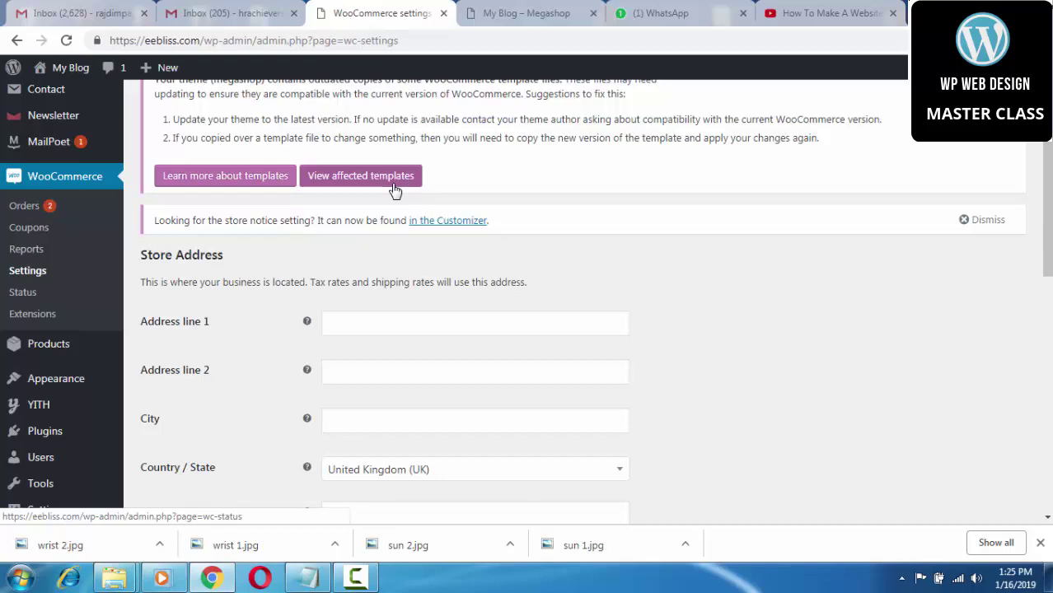
{"action": "scroll", "coordinate": [394, 189], "scroll_direction": "up", "scroll_amount": 3}
{"action": "scroll", "coordinate": [394, 190], "scroll_direction": "down", "scroll_amount": 4}
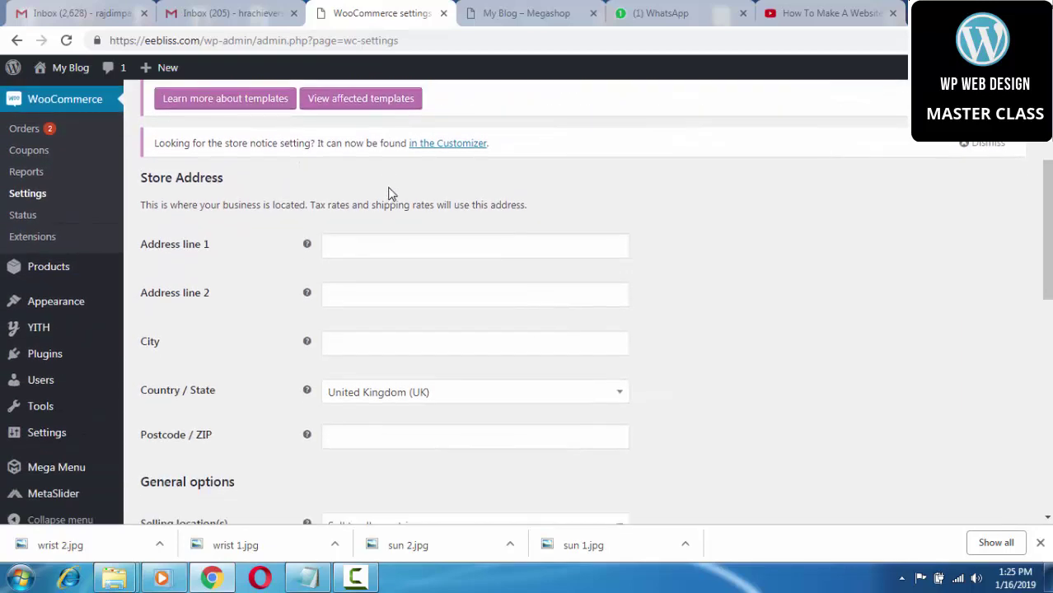
{"action": "left_click", "coordinate": [364, 245]}
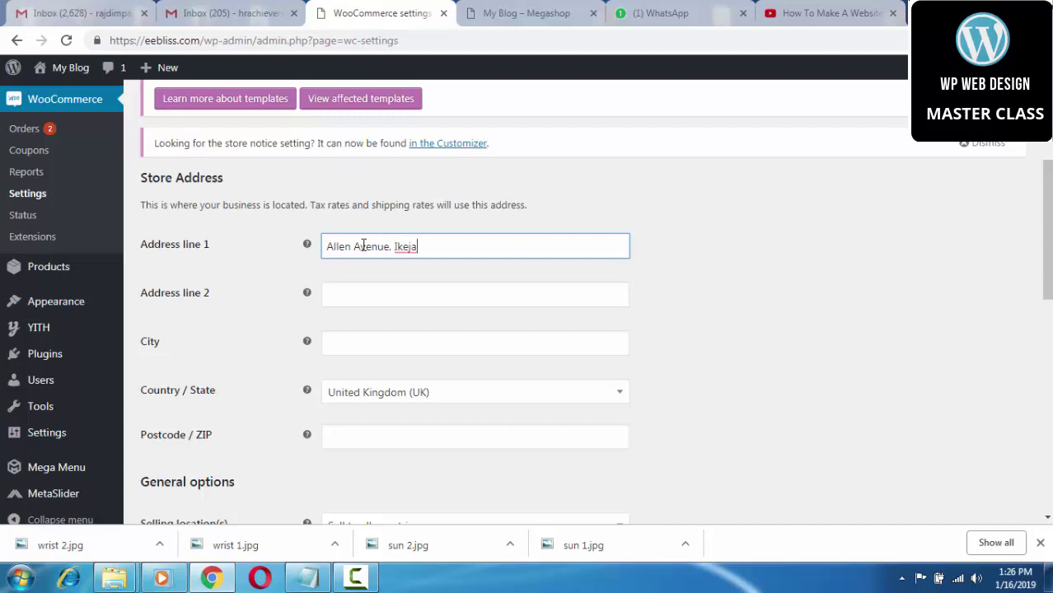
{"action": "left_click", "coordinate": [351, 345]}
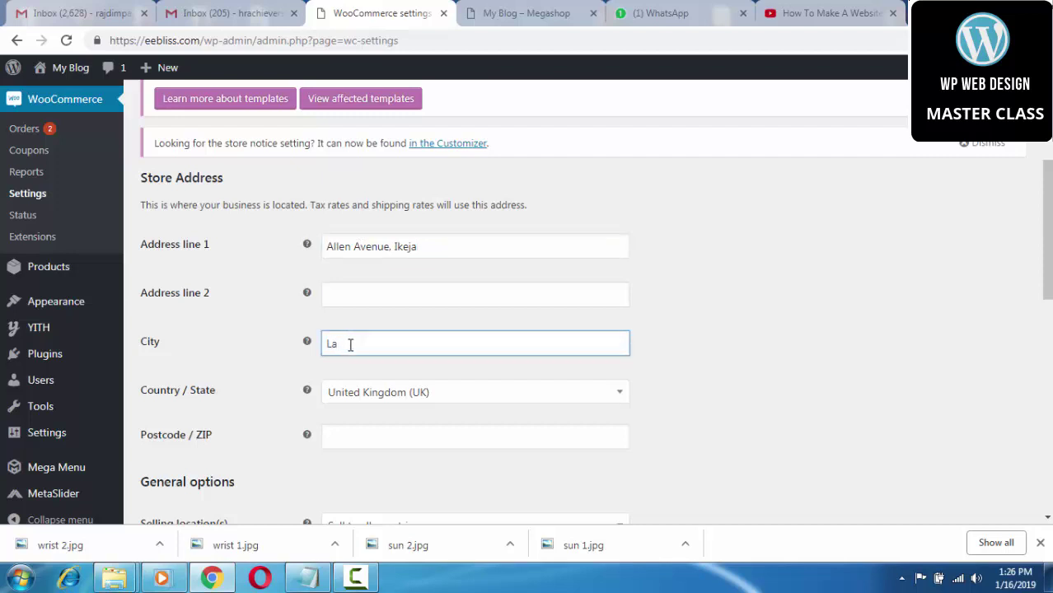
Step: Set the store's country and state to Nigeria — Lagos
{"action": "scroll", "coordinate": [442, 348], "scroll_direction": "down", "scroll_amount": 1}
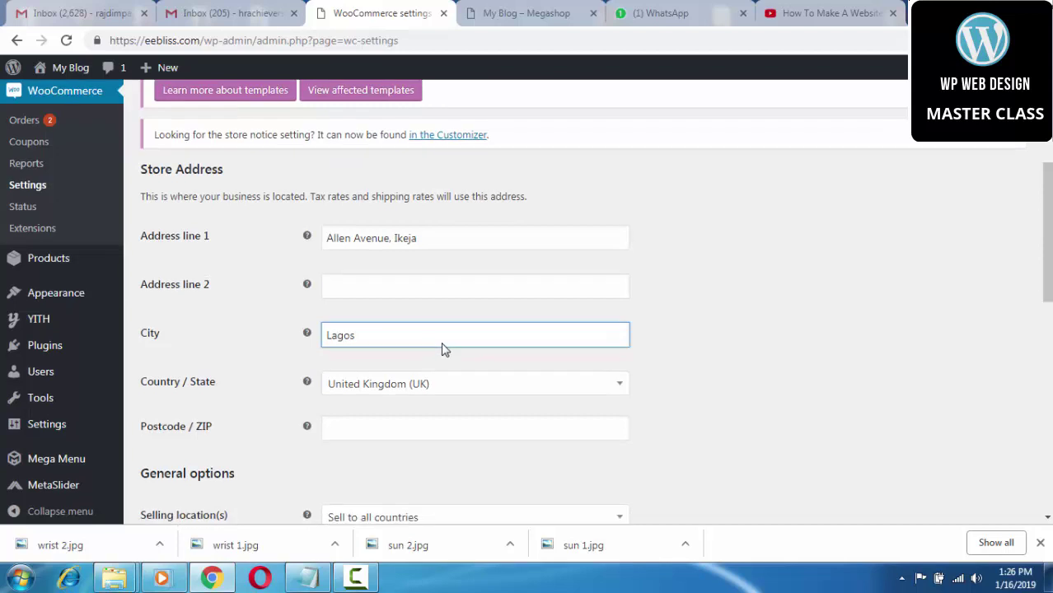
{"action": "left_click", "coordinate": [532, 320]}
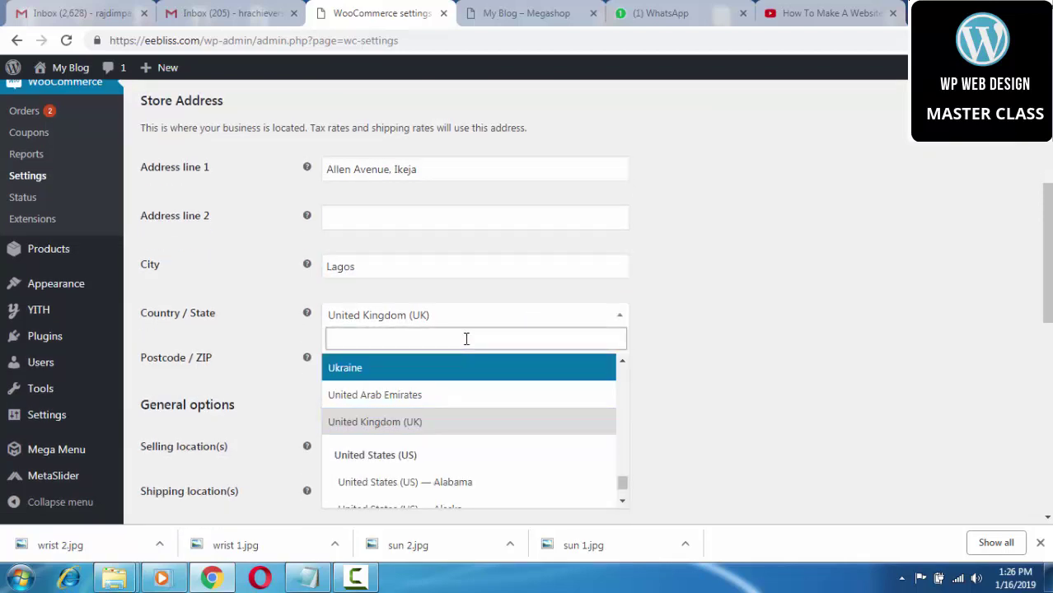
{"action": "type", "text": "niger"}
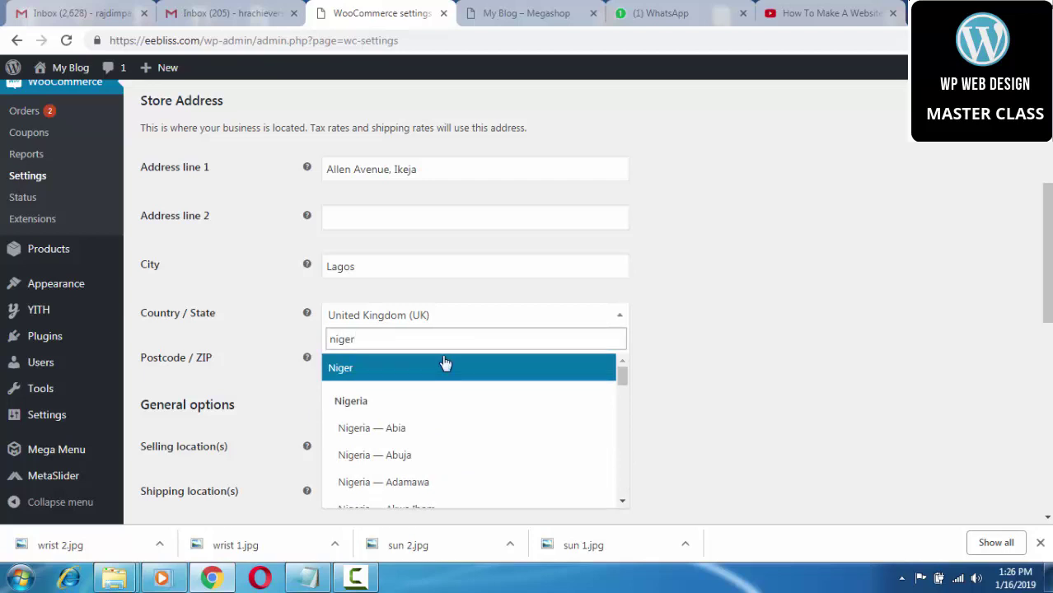
{"action": "scroll", "coordinate": [450, 433], "scroll_direction": "down", "scroll_amount": 3}
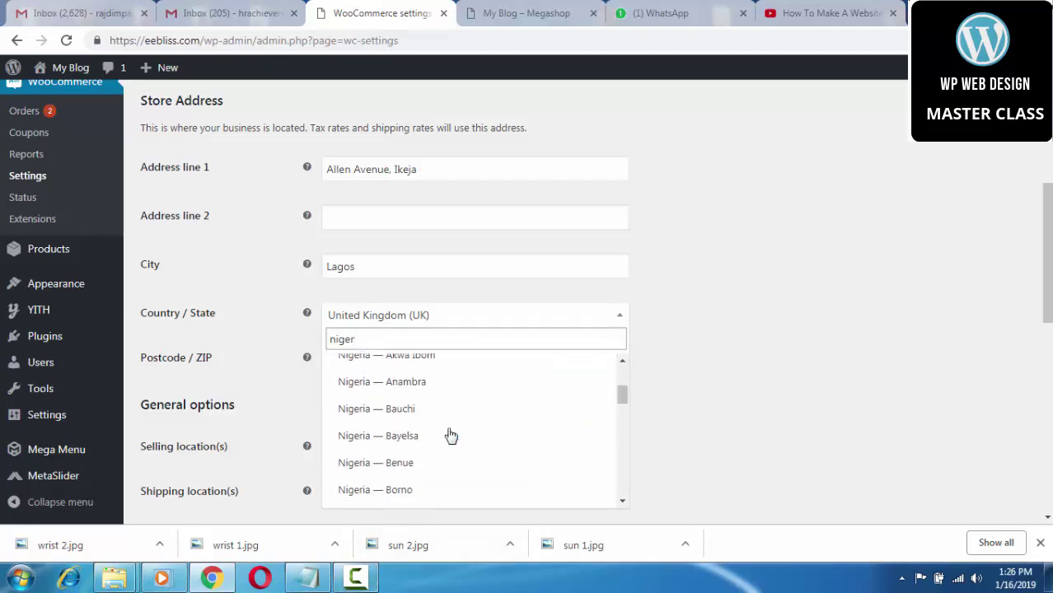
{"action": "scroll", "coordinate": [449, 436], "scroll_direction": "down", "scroll_amount": 4}
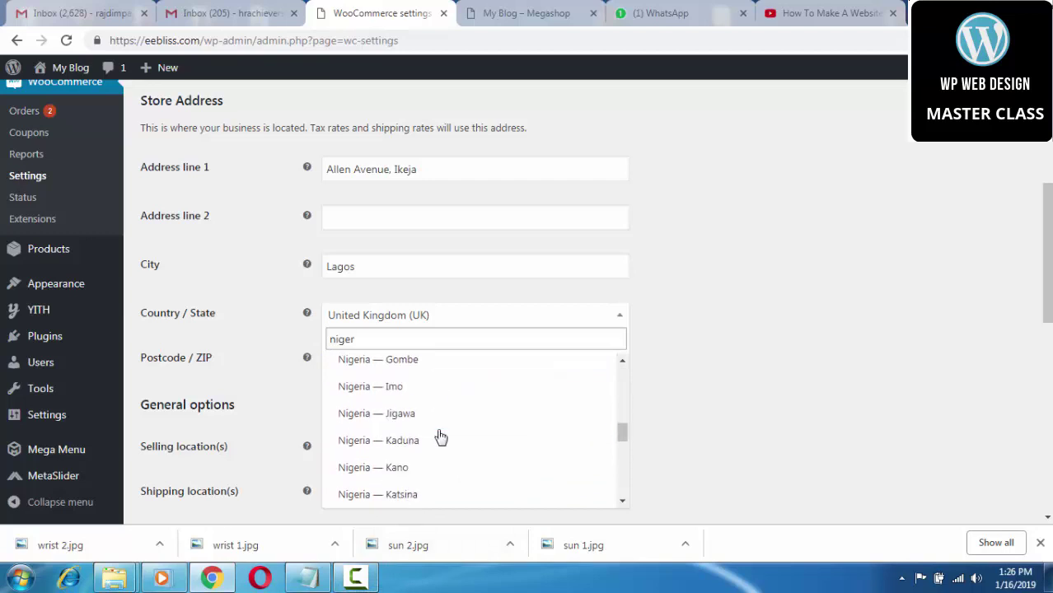
{"action": "scroll", "coordinate": [441, 436], "scroll_direction": "down", "scroll_amount": 3}
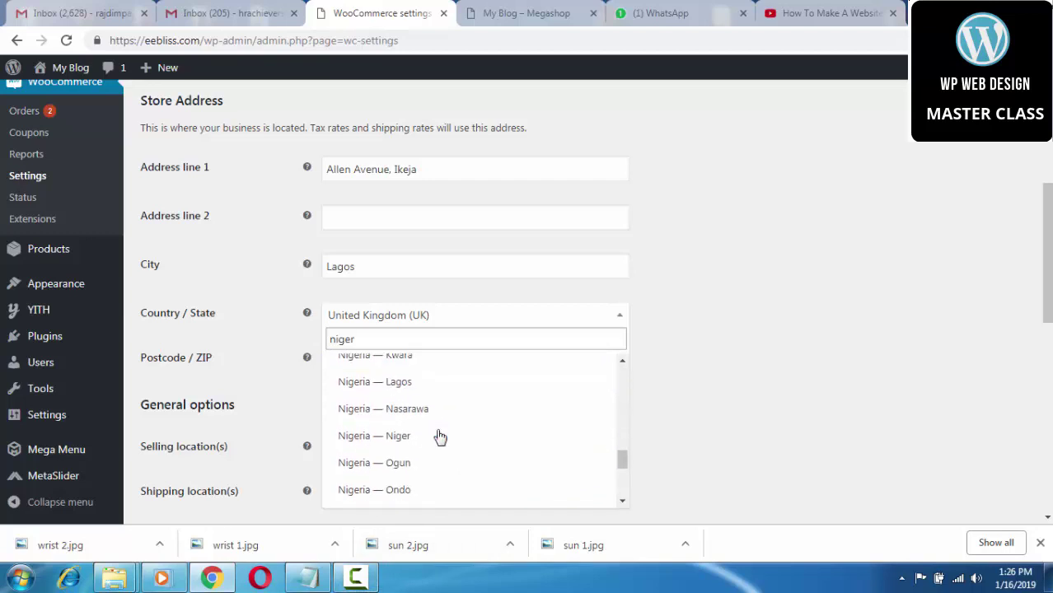
{"action": "scroll", "coordinate": [440, 437], "scroll_direction": "down", "scroll_amount": 3}
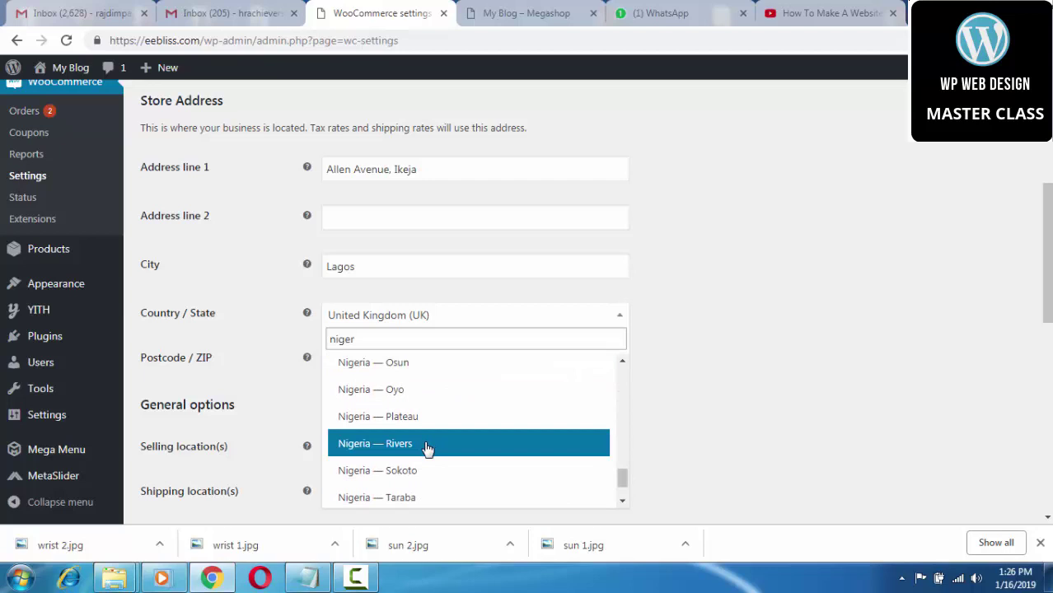
{"action": "scroll", "coordinate": [428, 447], "scroll_direction": "down", "scroll_amount": 2}
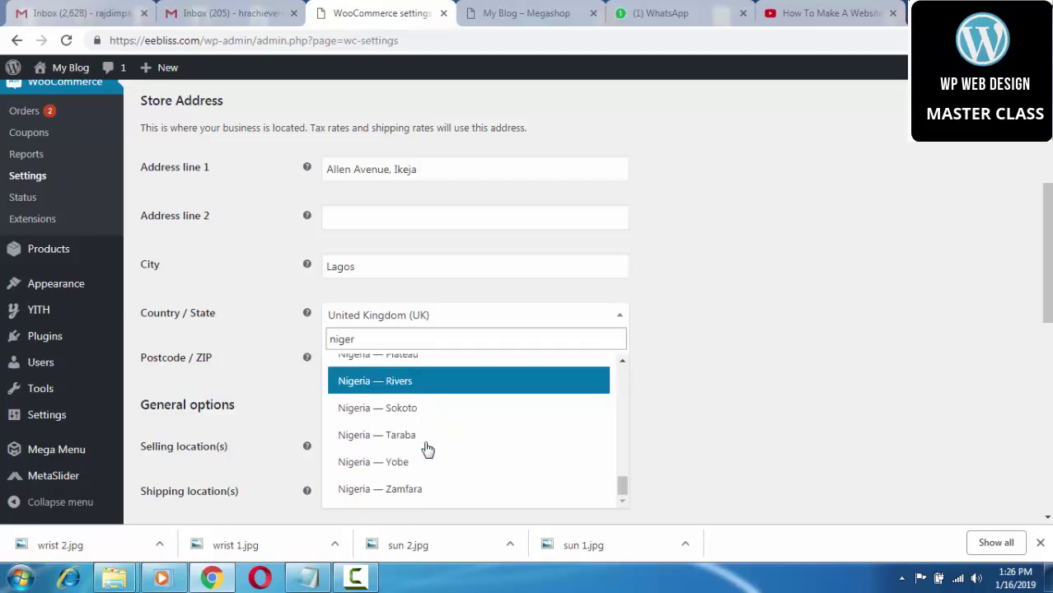
{"action": "scroll", "coordinate": [427, 446], "scroll_direction": "up", "scroll_amount": 5}
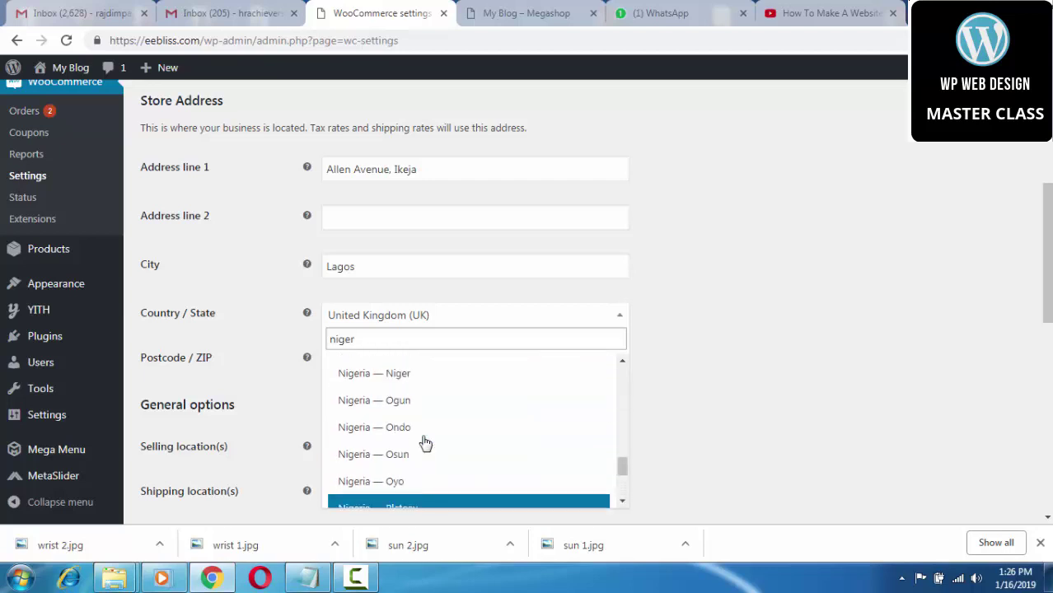
{"action": "left_click", "coordinate": [409, 473]}
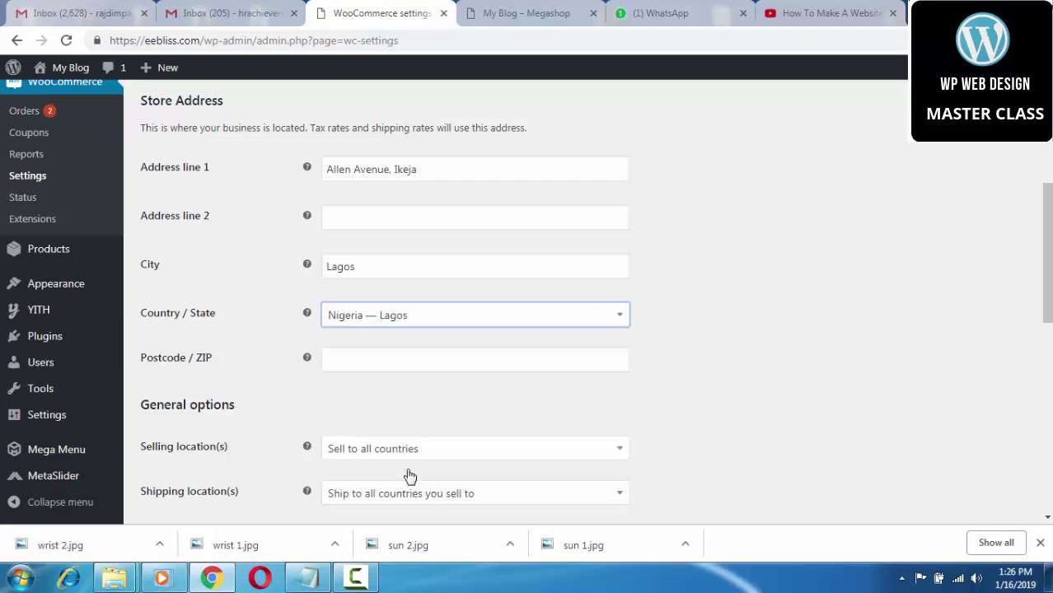
Step: Enter the store's postcode in the store address
{"action": "left_click", "coordinate": [450, 362]}
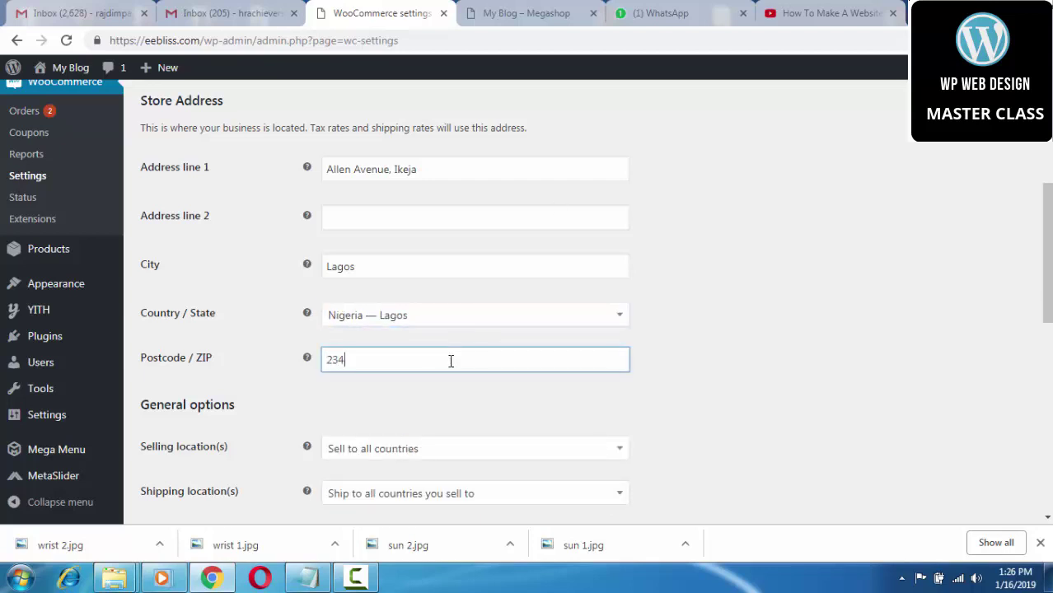
{"action": "scroll", "coordinate": [450, 350], "scroll_direction": "up", "scroll_amount": 5}
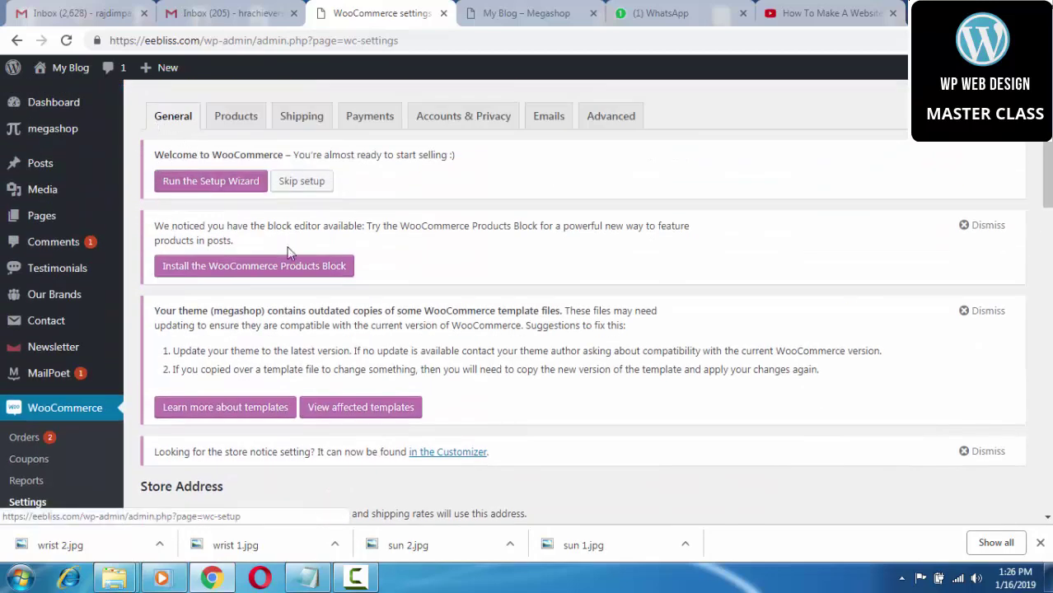
{"action": "scroll", "coordinate": [435, 259], "scroll_direction": "down", "scroll_amount": 4}
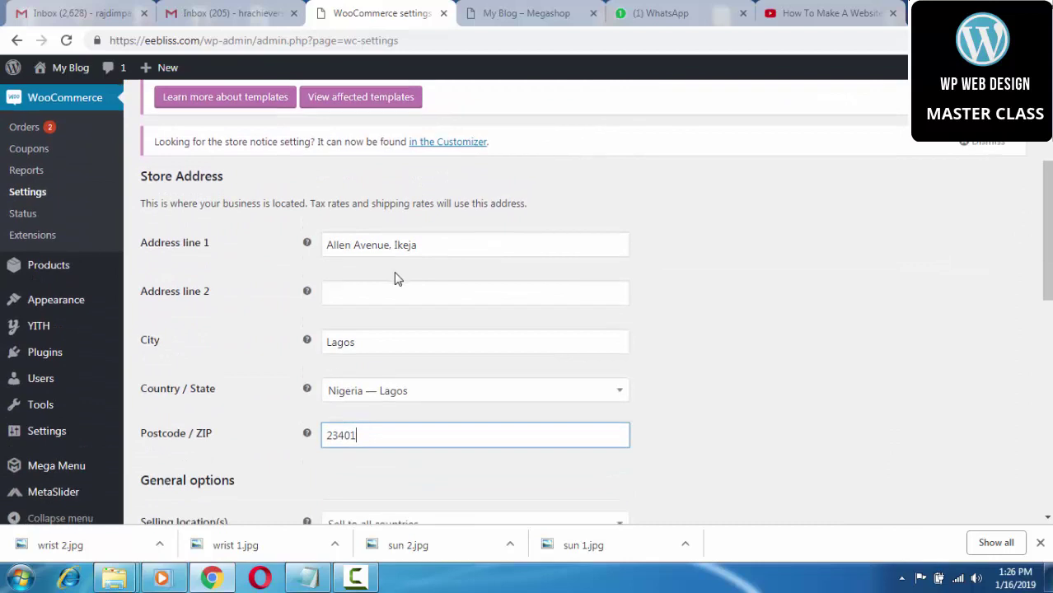
Step: Restrict the selling locations to specific countries and add Nigeria as the country to sell to
{"action": "scroll", "coordinate": [404, 279], "scroll_direction": "down", "scroll_amount": 4}
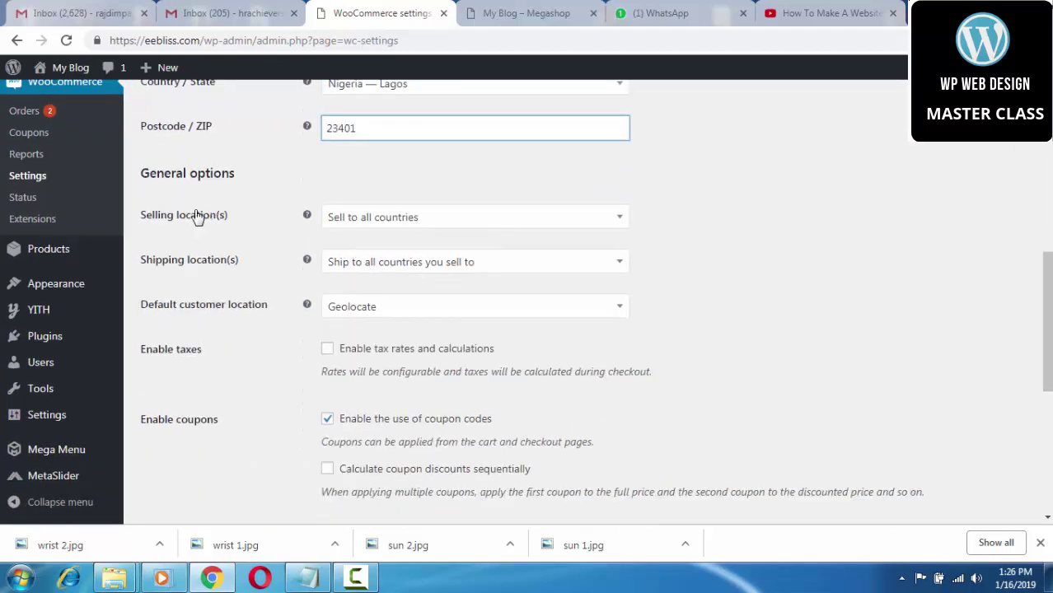
{"action": "left_click", "coordinate": [565, 227]}
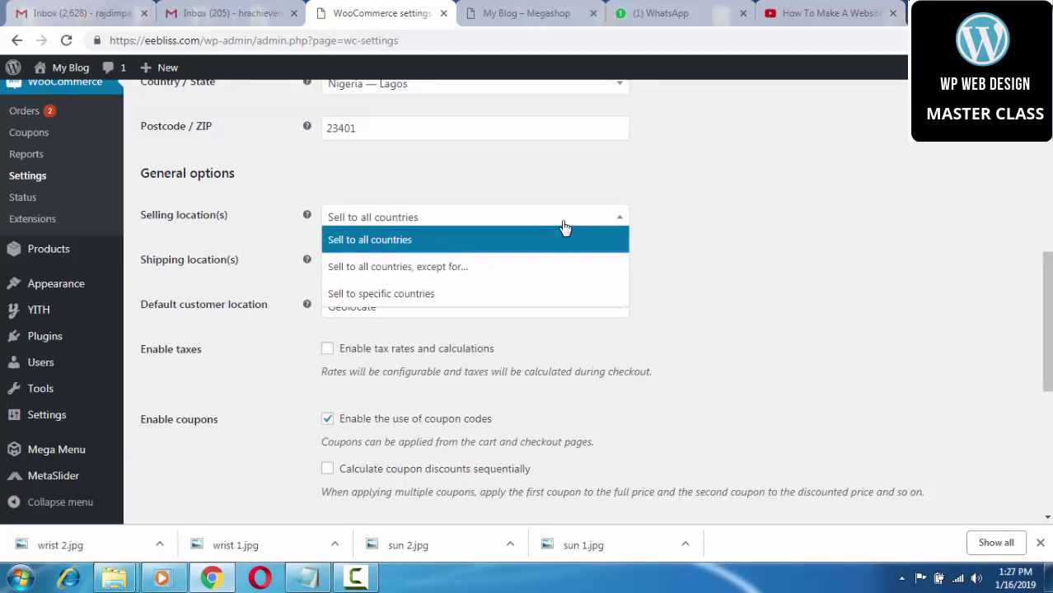
{"action": "left_click", "coordinate": [430, 294]}
{"action": "left_click", "coordinate": [406, 263]}
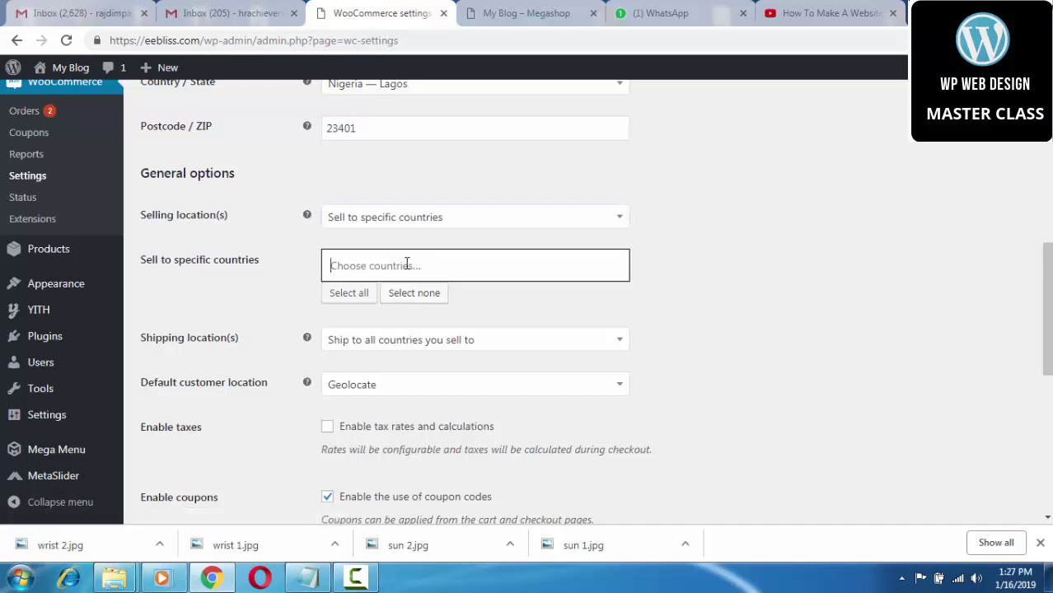
{"action": "left_click", "coordinate": [407, 264]}
{"action": "left_click", "coordinate": [415, 264]}
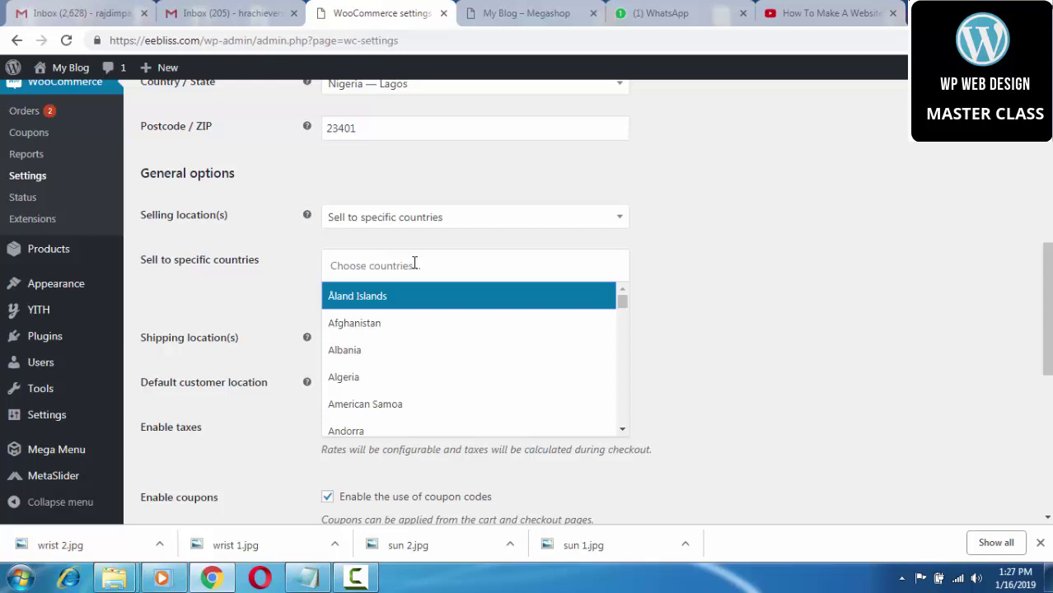
{"action": "type", "text": "Ni"}
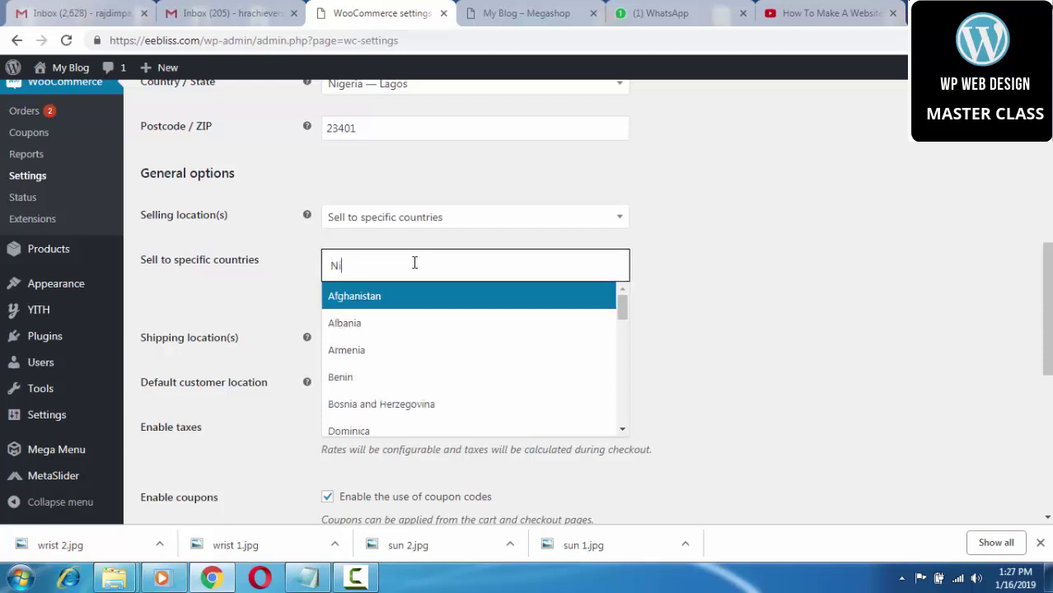
{"action": "type", "text": "ger"}
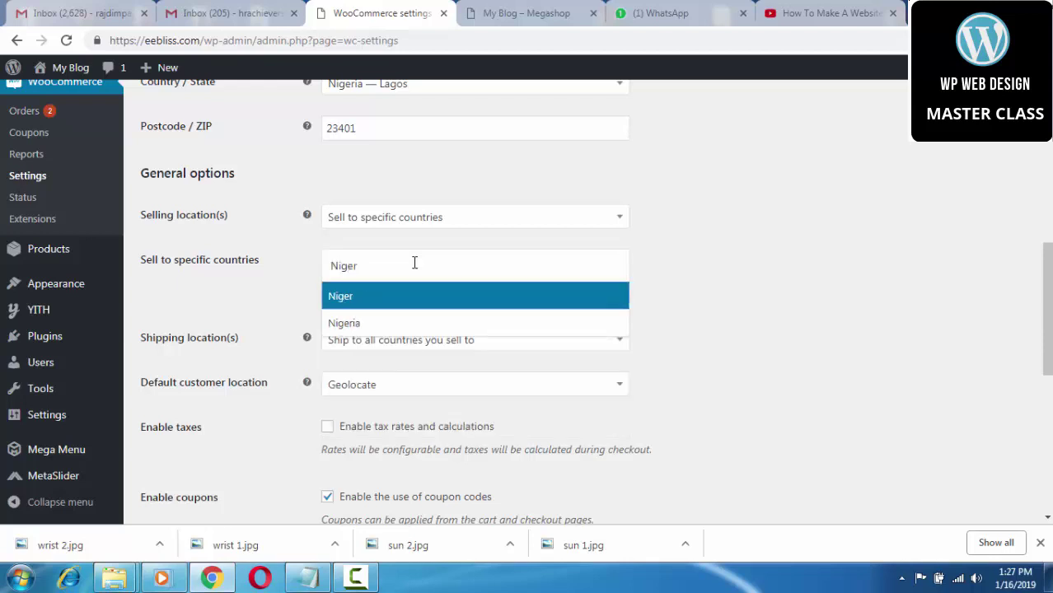
{"action": "left_click", "coordinate": [376, 326]}
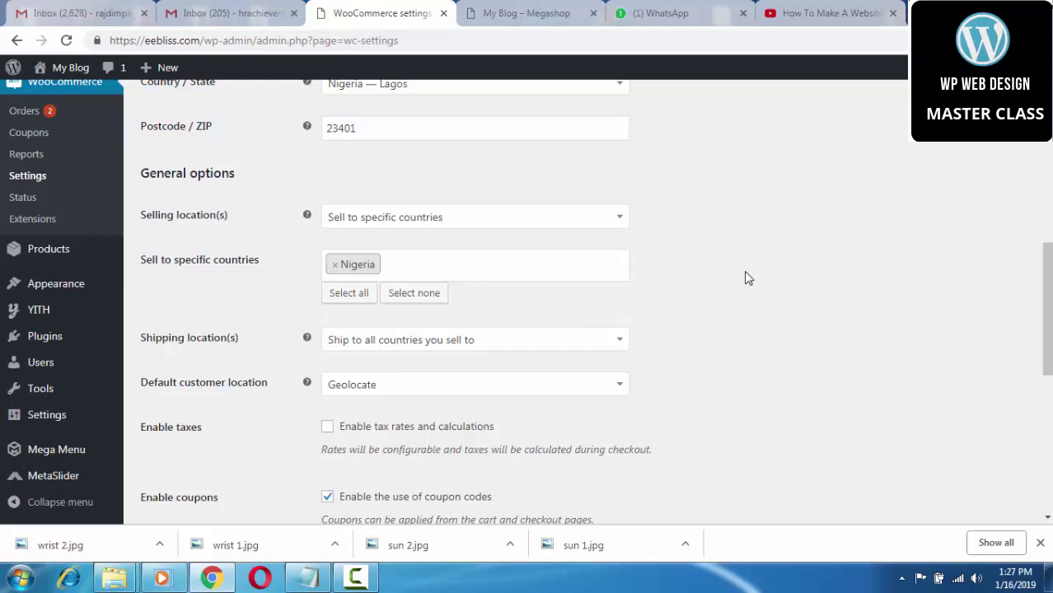
Step: Review the available shipping location choices and the tax and coupon options in the general settings
{"action": "scroll", "coordinate": [696, 281], "scroll_direction": "down", "scroll_amount": 2}
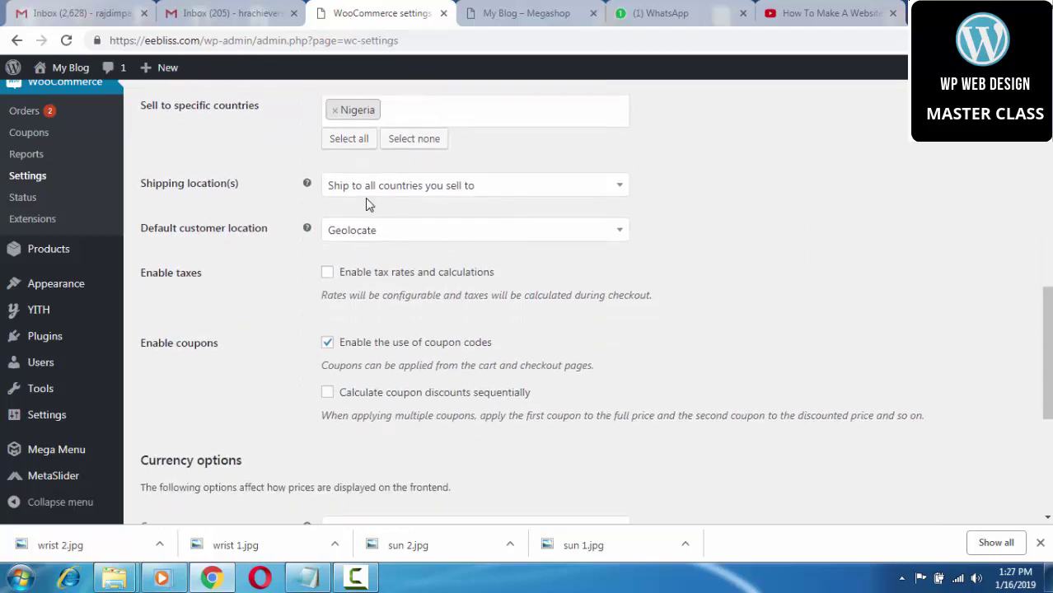
{"action": "left_click", "coordinate": [496, 195]}
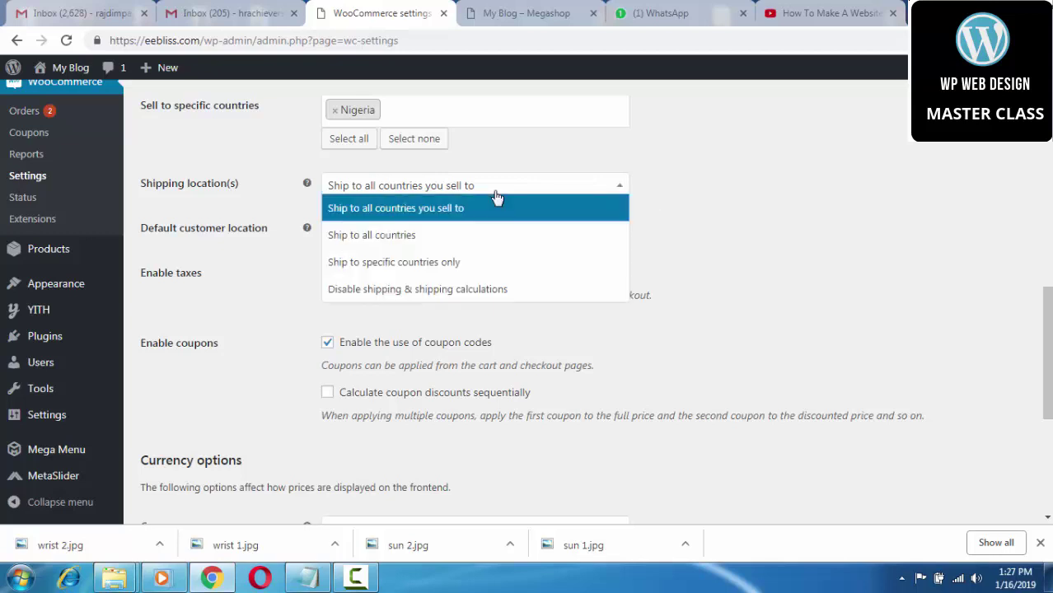
{"action": "left_click", "coordinate": [762, 186]}
{"action": "scroll", "coordinate": [482, 284], "scroll_direction": "down", "scroll_amount": 1}
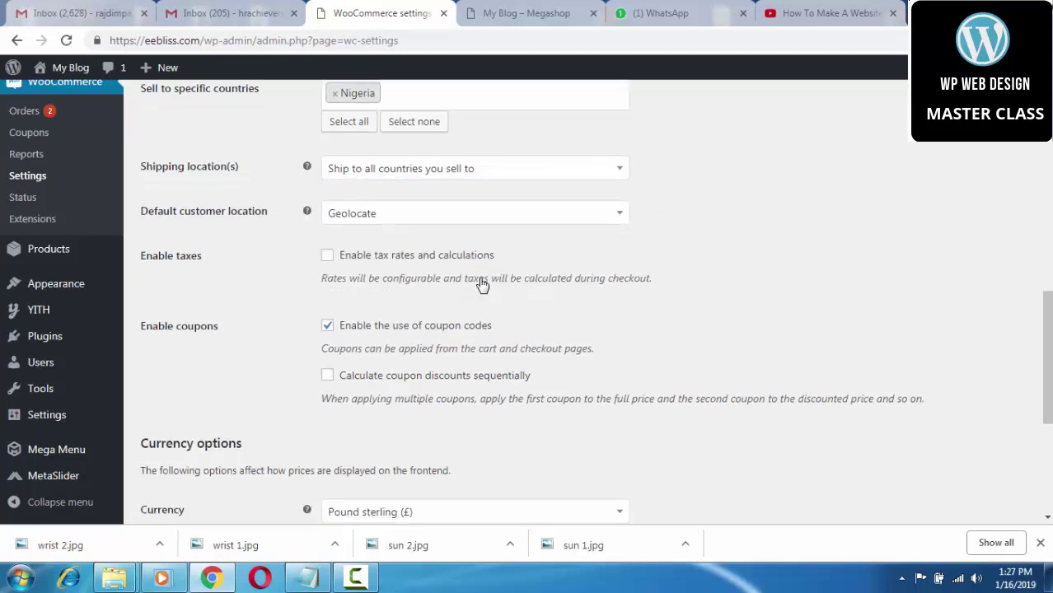
{"action": "scroll", "coordinate": [482, 285], "scroll_direction": "down", "scroll_amount": 2}
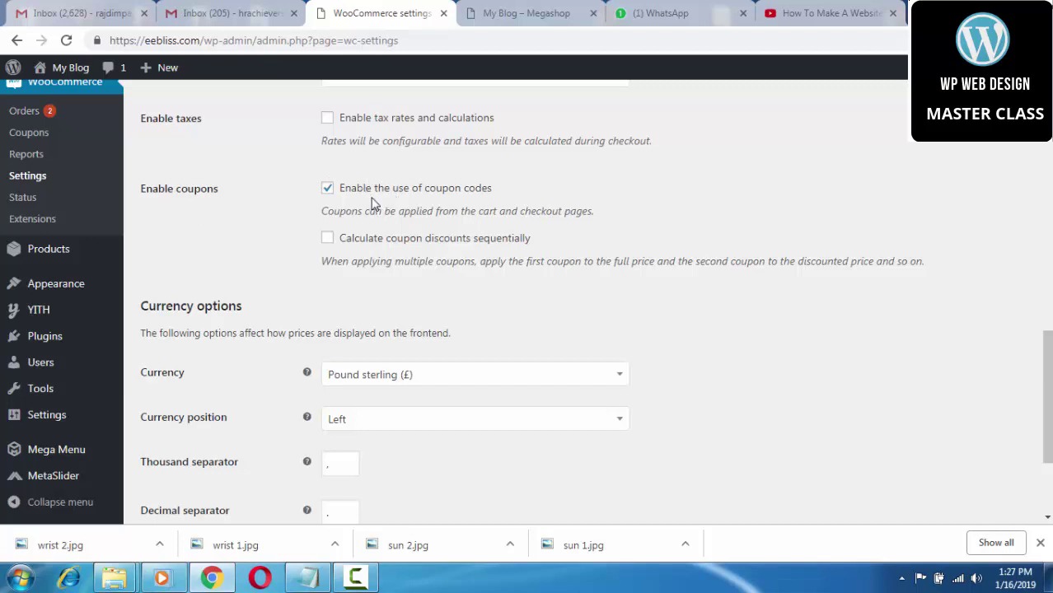
Step: Set the store currency to Nigerian naira (₦) and save the general settings
{"action": "scroll", "coordinate": [378, 215], "scroll_direction": "down", "scroll_amount": 2}
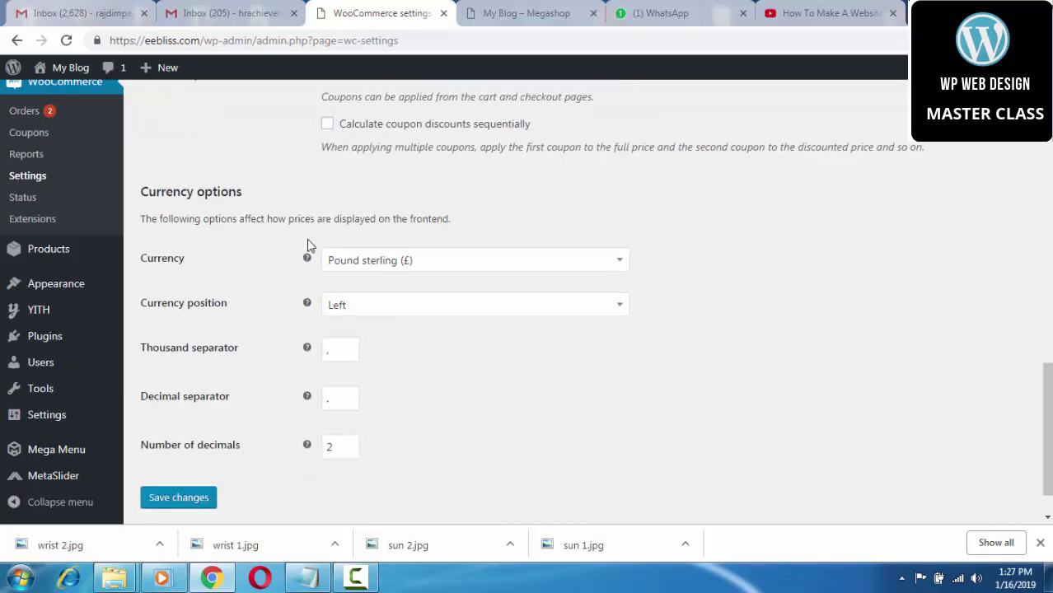
{"action": "left_click", "coordinate": [500, 14]}
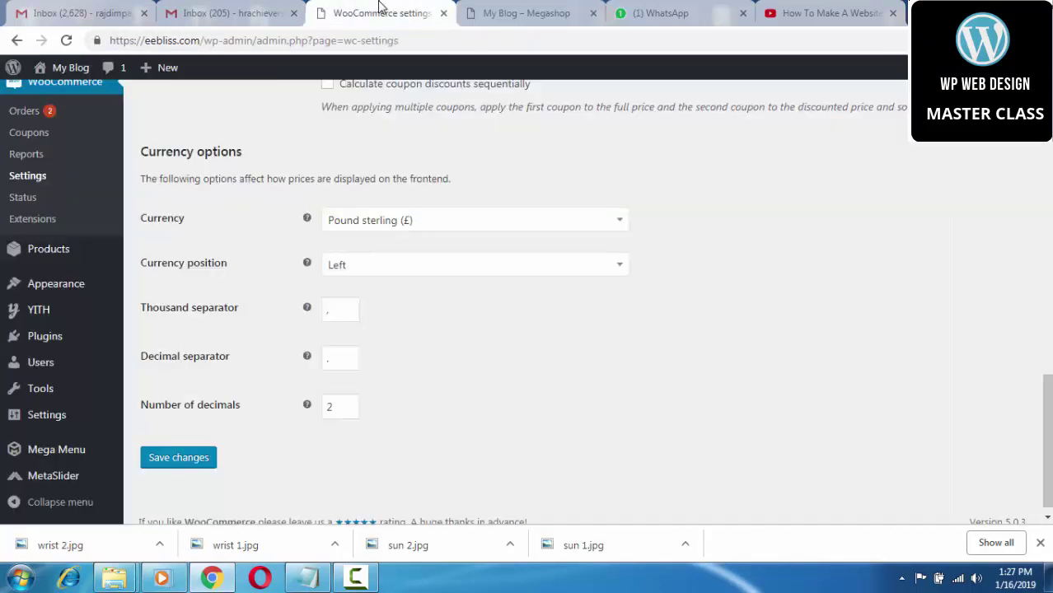
{"action": "left_click", "coordinate": [380, 14]}
{"action": "left_click", "coordinate": [538, 225]}
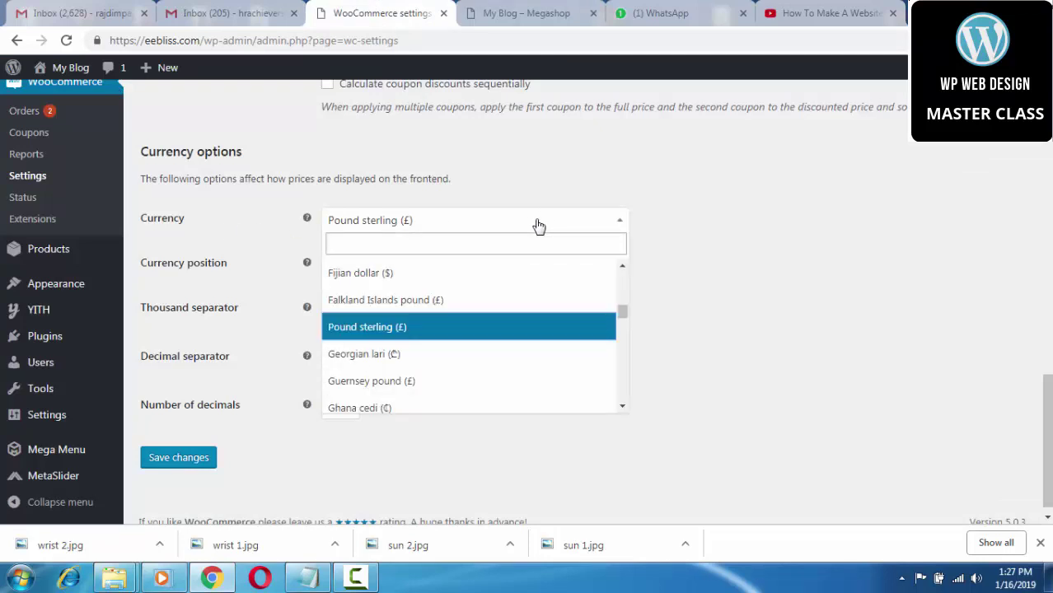
{"action": "type", "text": "naira"}
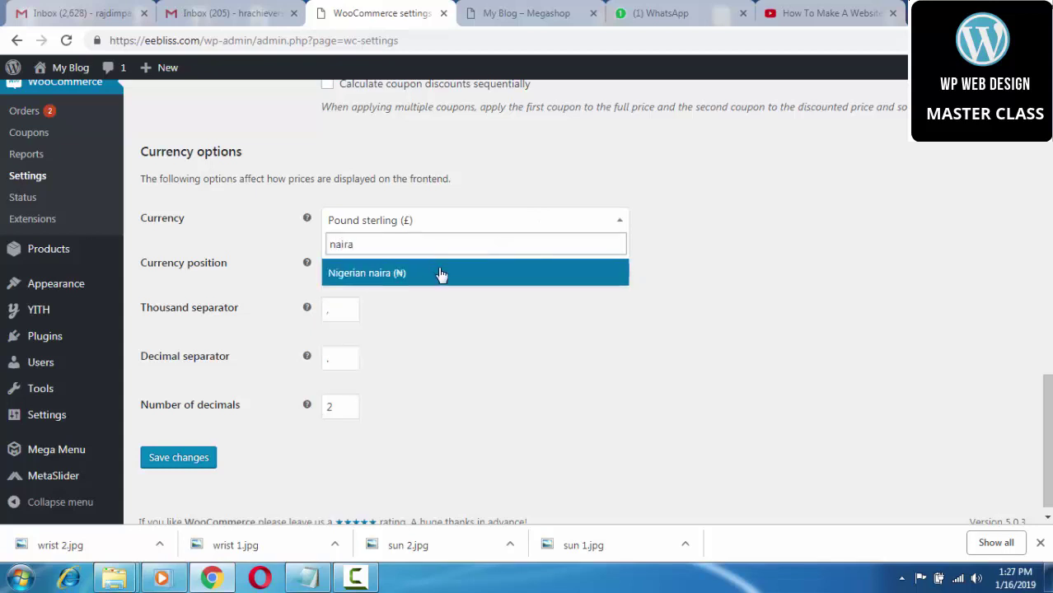
{"action": "left_click", "coordinate": [439, 272]}
{"action": "scroll", "coordinate": [483, 329], "scroll_direction": "down", "scroll_amount": 1}
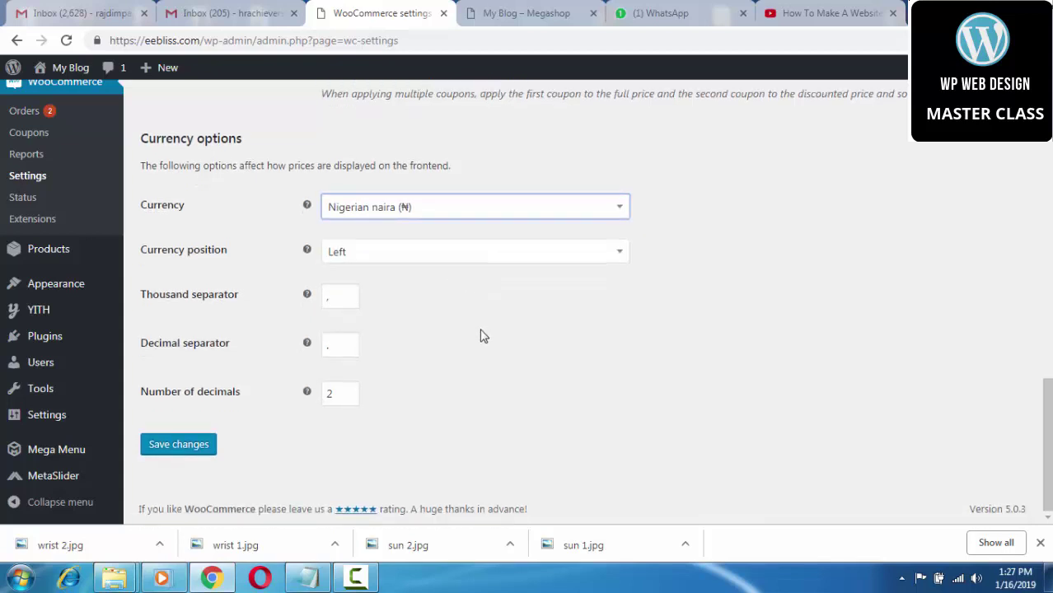
{"action": "left_click", "coordinate": [188, 444]}
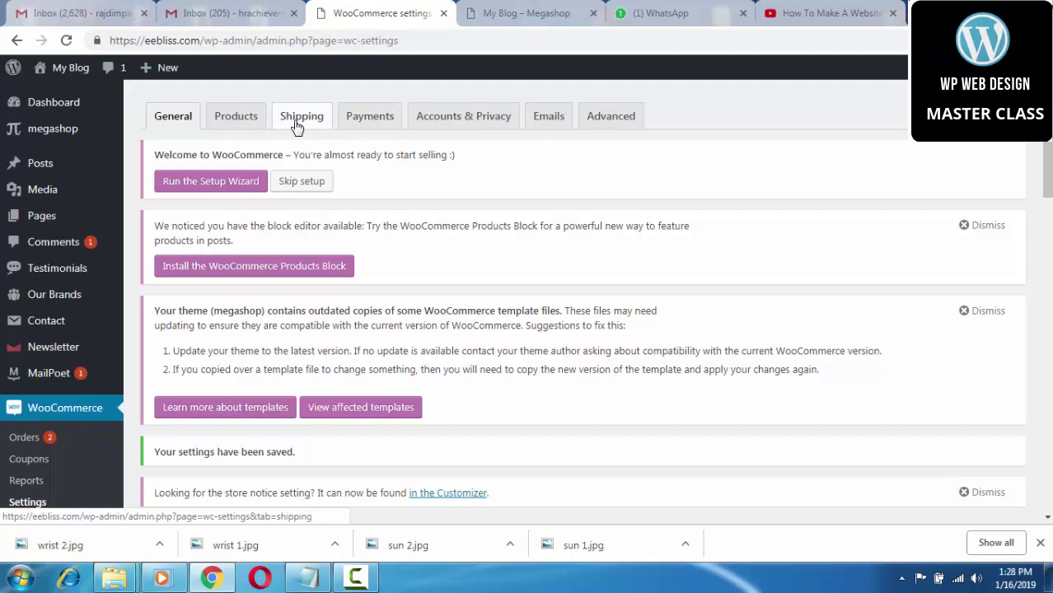
Step: Open the payment settings and enable the Cash on delivery and PayPal payment methods
{"action": "left_click", "coordinate": [375, 122]}
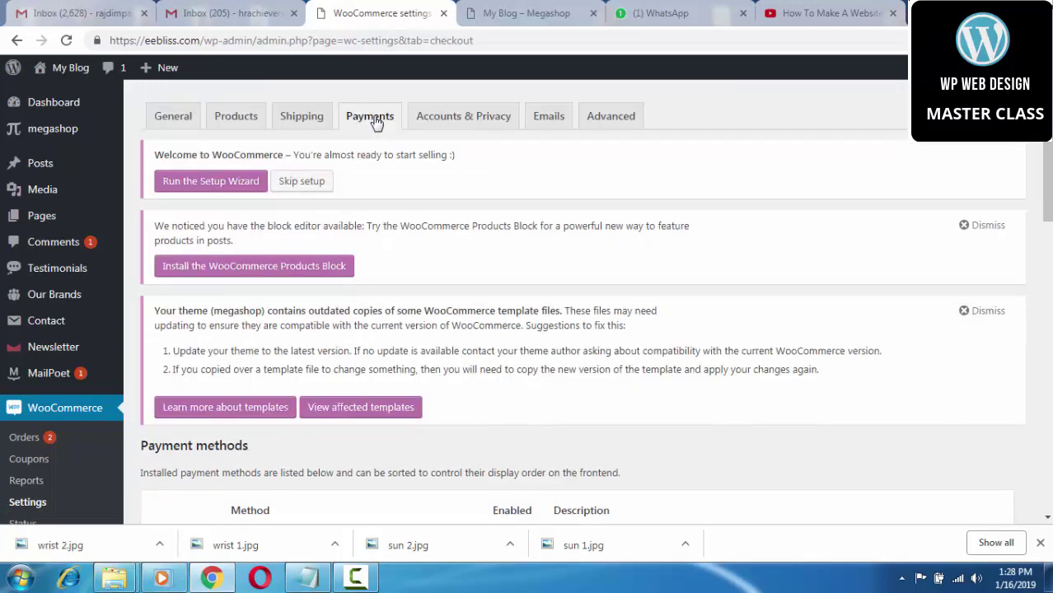
{"action": "scroll", "coordinate": [464, 177], "scroll_direction": "down", "scroll_amount": 4}
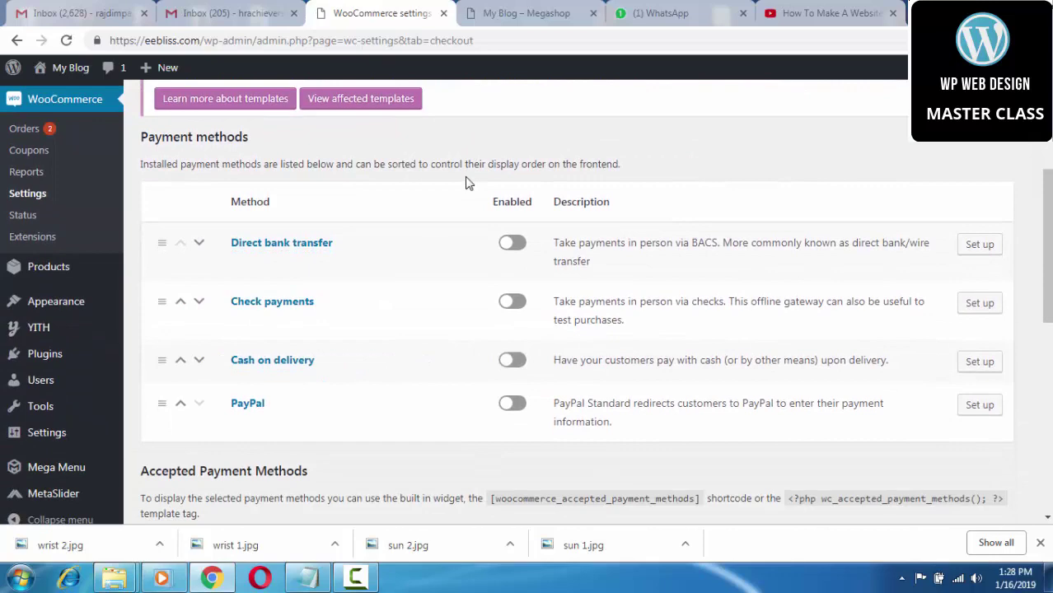
{"action": "scroll", "coordinate": [467, 181], "scroll_direction": "down", "scroll_amount": 2}
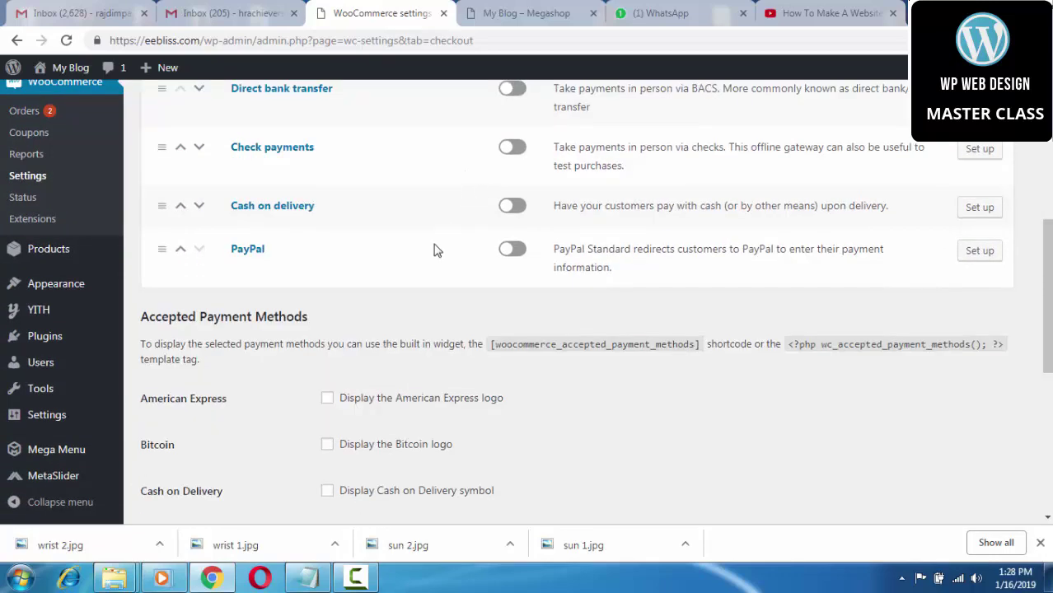
{"action": "scroll", "coordinate": [435, 247], "scroll_direction": "up", "scroll_amount": 2}
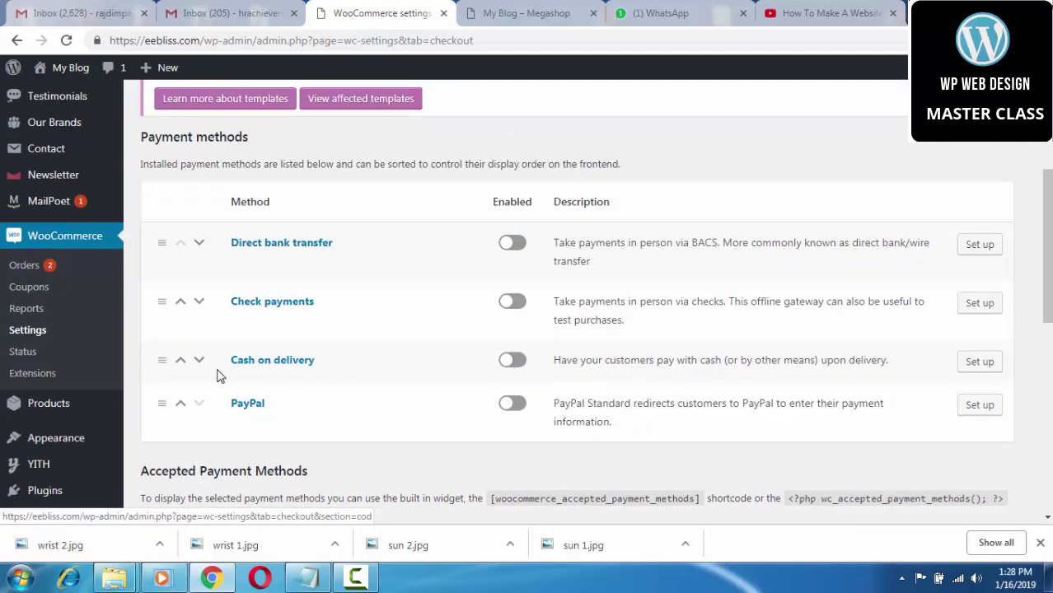
{"action": "left_click", "coordinate": [518, 361]}
{"action": "left_click", "coordinate": [512, 403]}
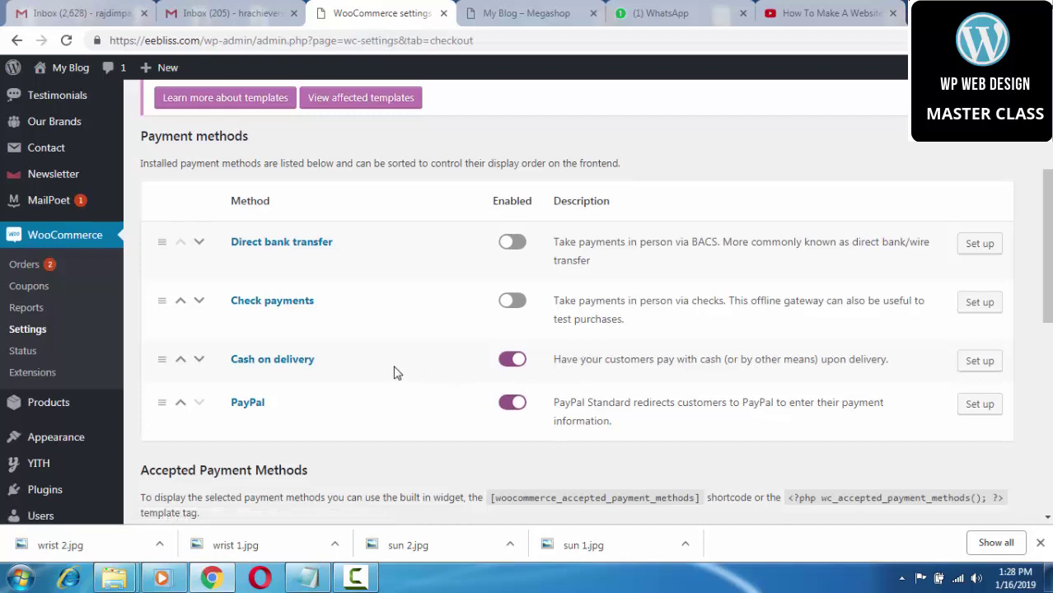
Step: Check the Accepted Payment Methods area in the storefront's footer, returning to the logo options in the payment settings
{"action": "scroll", "coordinate": [394, 369], "scroll_direction": "down", "scroll_amount": 2}
{"action": "scroll", "coordinate": [522, 357], "scroll_direction": "down", "scroll_amount": 4}
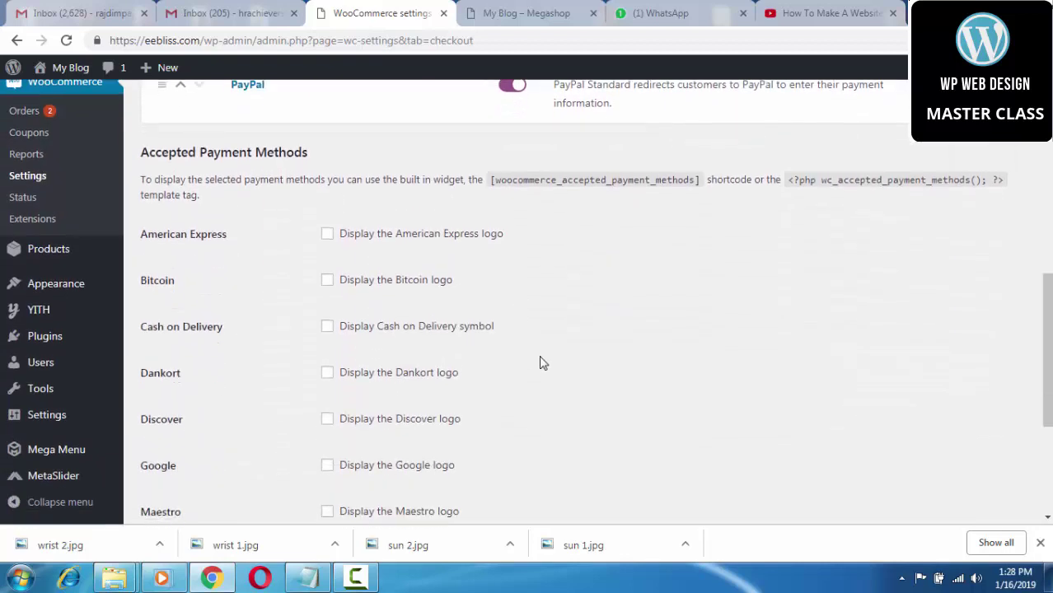
{"action": "scroll", "coordinate": [515, 364], "scroll_direction": "down", "scroll_amount": 2}
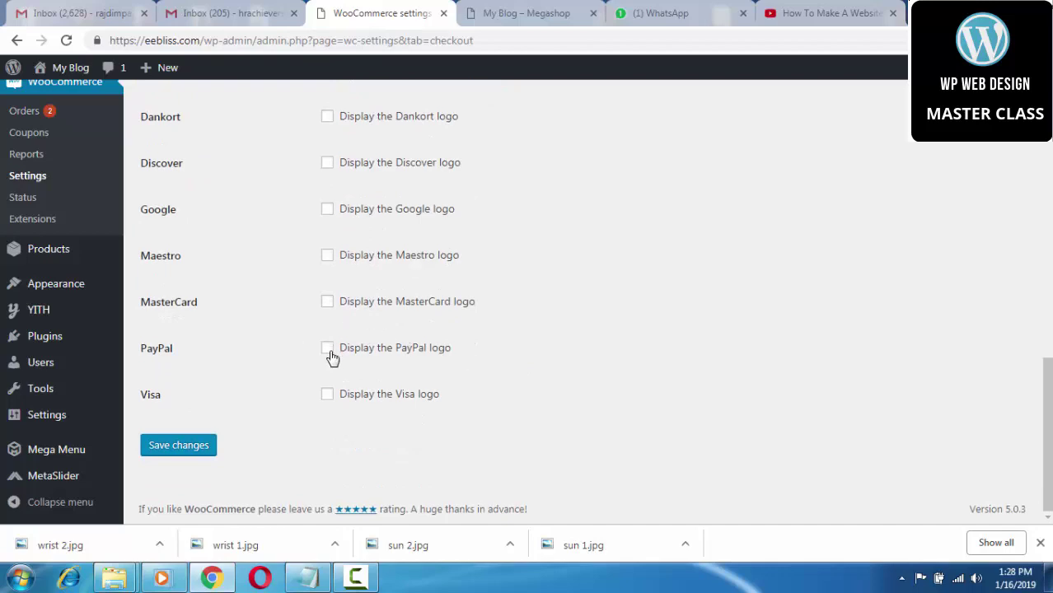
{"action": "left_click", "coordinate": [490, 13]}
{"action": "scroll", "coordinate": [500, 377], "scroll_direction": "down", "scroll_amount": 5}
{"action": "scroll", "coordinate": [496, 375], "scroll_direction": "down", "scroll_amount": 15}
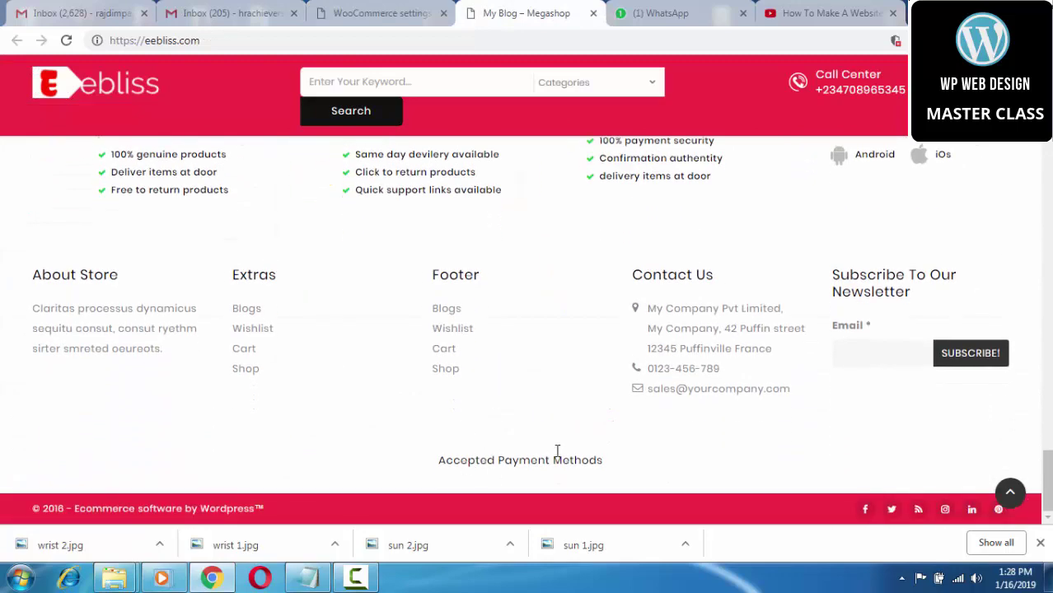
{"action": "left_click", "coordinate": [346, 11]}
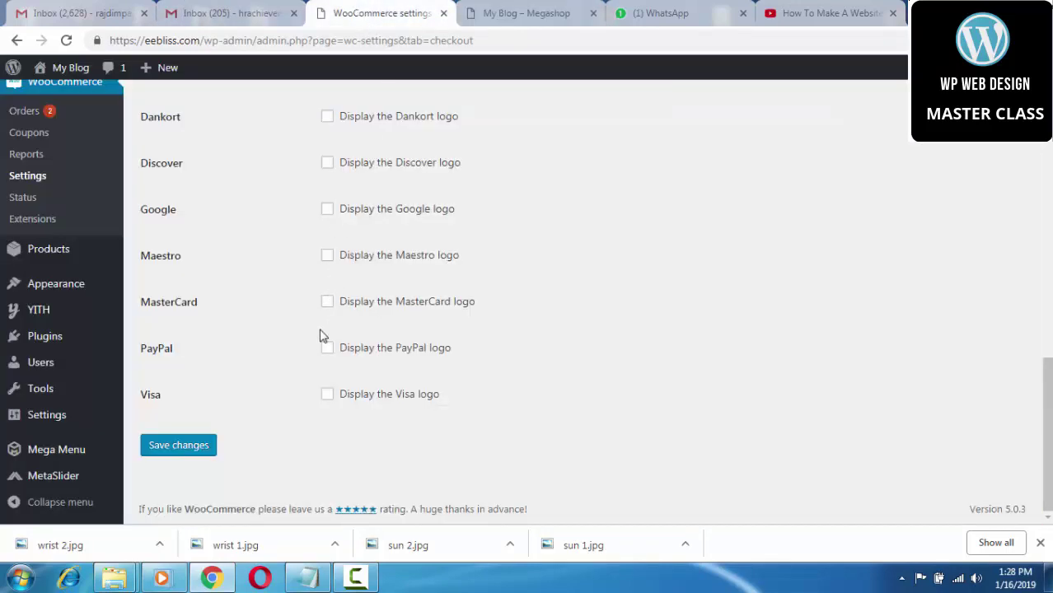
Step: Display the MasterCard, PayPal and Visa logos and the Cash on Delivery symbol, and save the payment settings
{"action": "left_click", "coordinate": [327, 347]}
{"action": "left_click", "coordinate": [328, 395]}
{"action": "scroll", "coordinate": [371, 305], "scroll_direction": "up", "scroll_amount": 3}
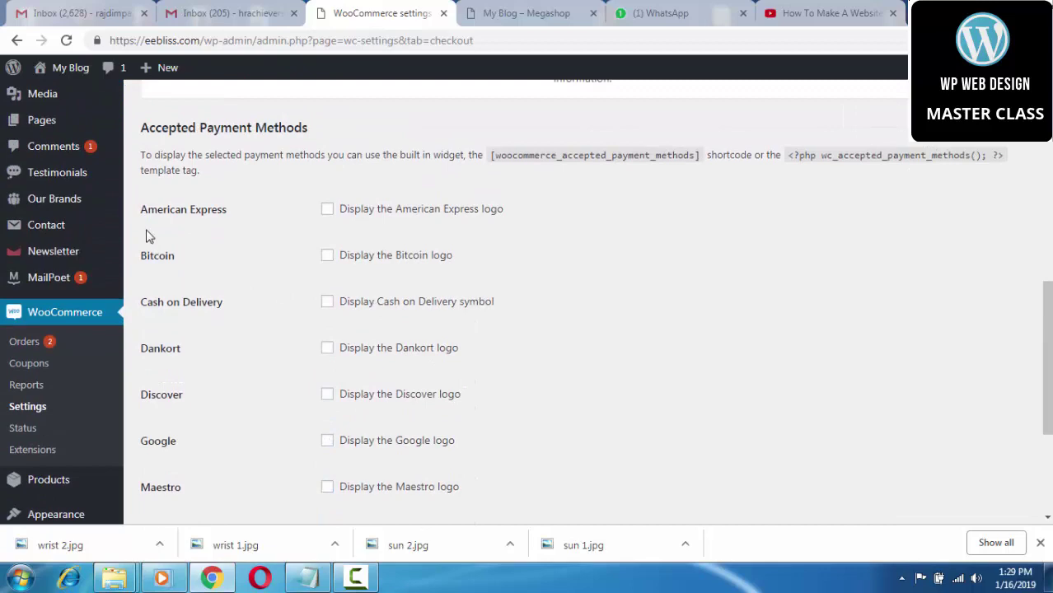
{"action": "left_click", "coordinate": [327, 303]}
{"action": "scroll", "coordinate": [592, 268], "scroll_direction": "down", "scroll_amount": 3}
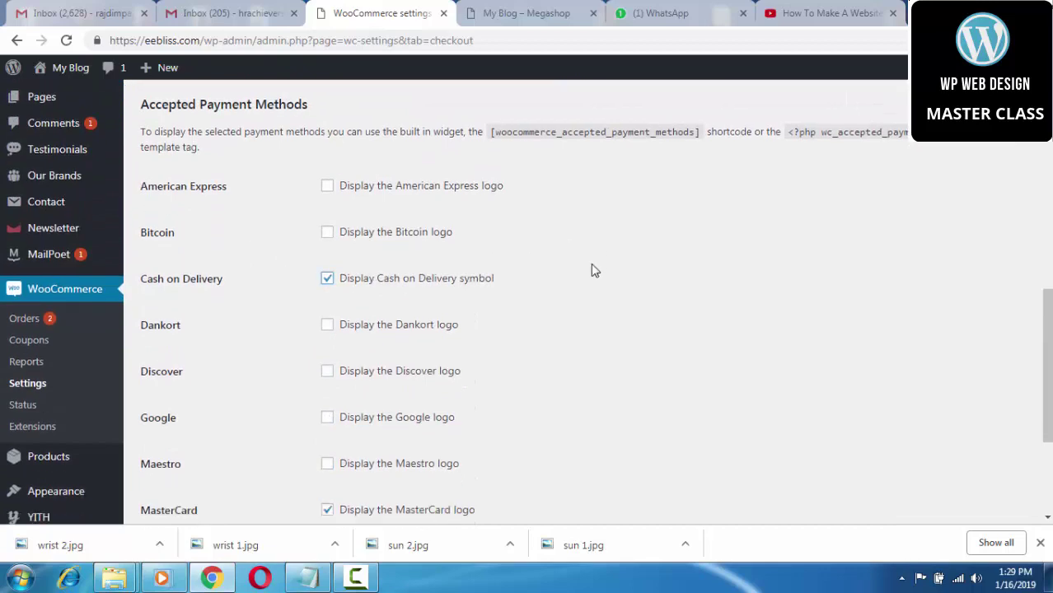
{"action": "scroll", "coordinate": [423, 268], "scroll_direction": "up", "scroll_amount": 8}
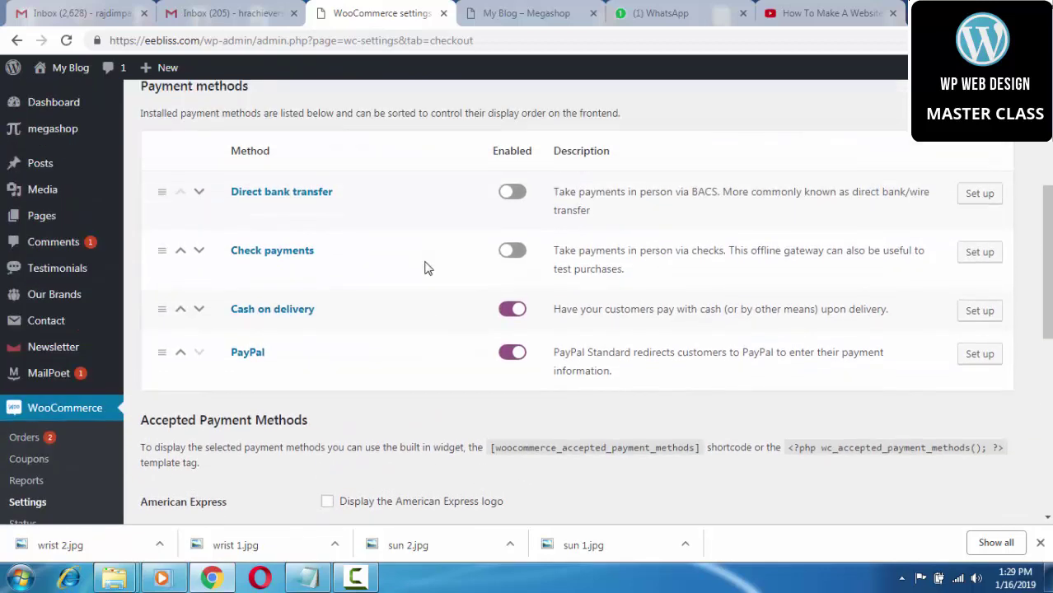
{"action": "scroll", "coordinate": [570, 399], "scroll_direction": "up", "scroll_amount": 3}
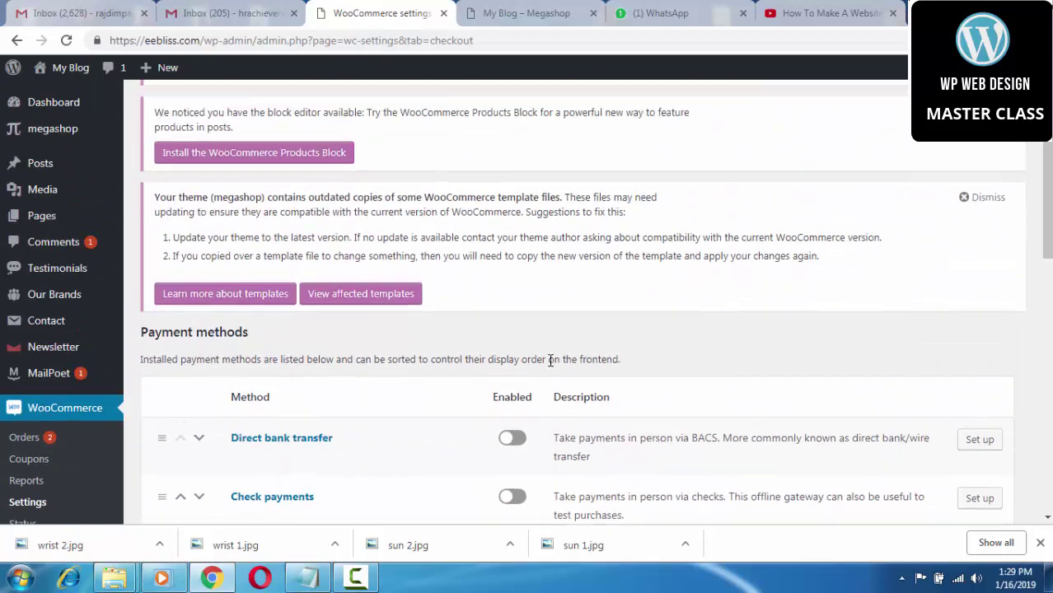
{"action": "scroll", "coordinate": [443, 189], "scroll_direction": "down", "scroll_amount": 15}
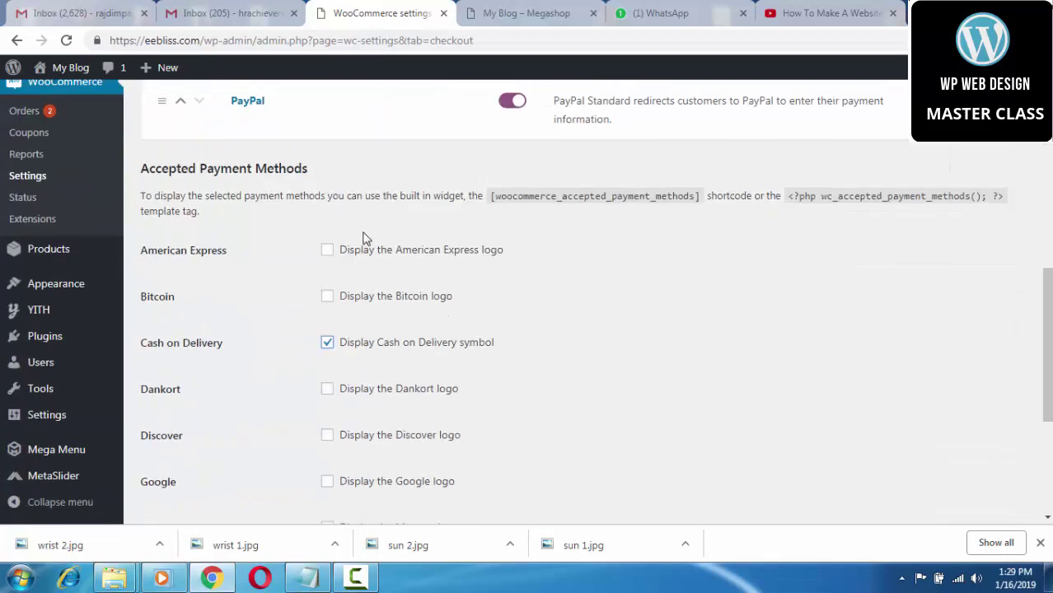
{"action": "left_click", "coordinate": [175, 449]}
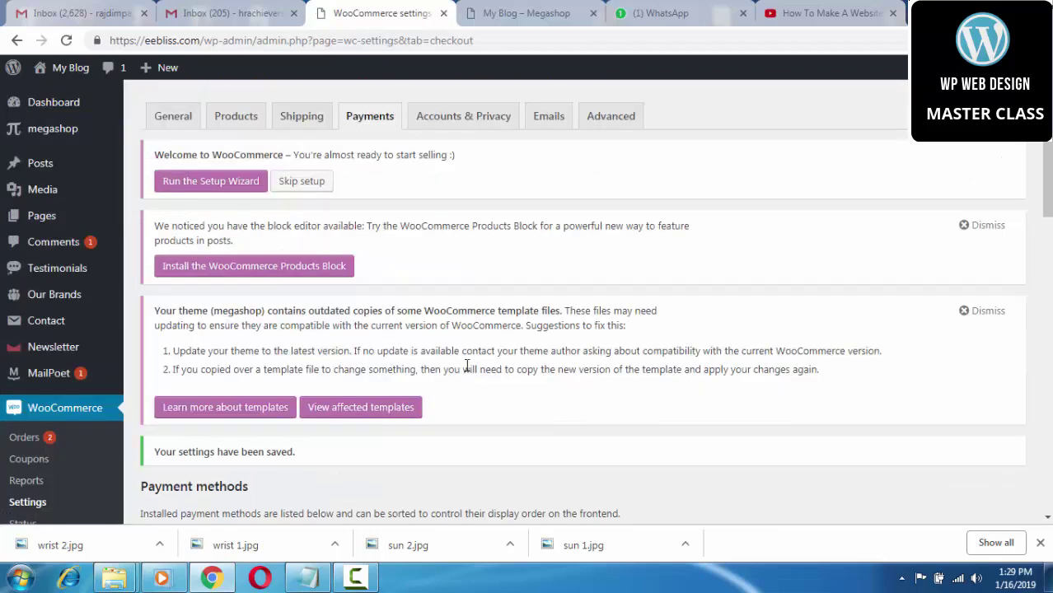
Step: Try to enable the PayPal payment method again and open its setup page
{"action": "scroll", "coordinate": [557, 337], "scroll_direction": "down", "scroll_amount": 5}
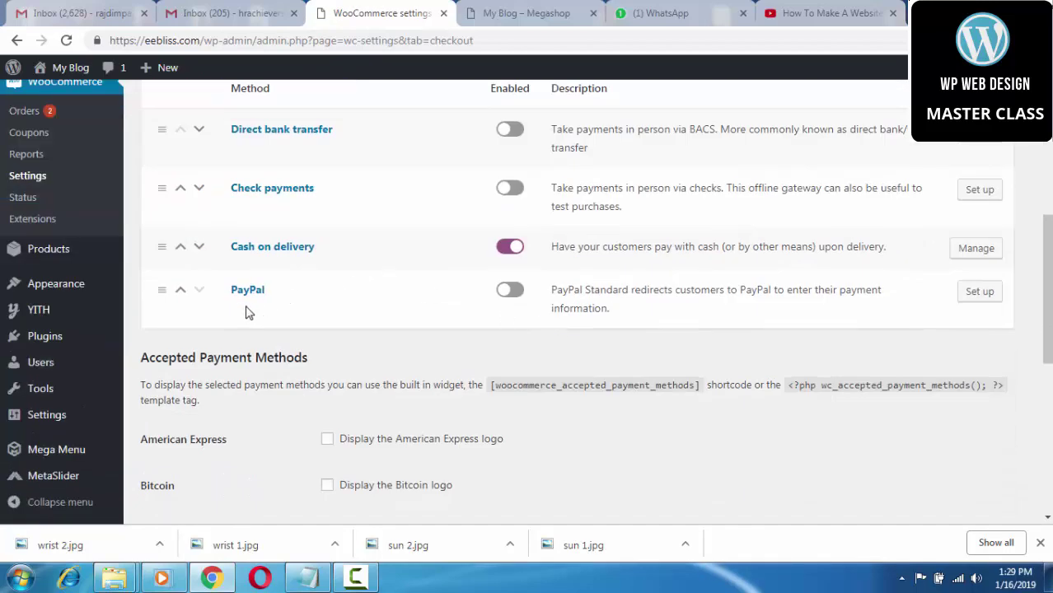
{"action": "left_click", "coordinate": [511, 292]}
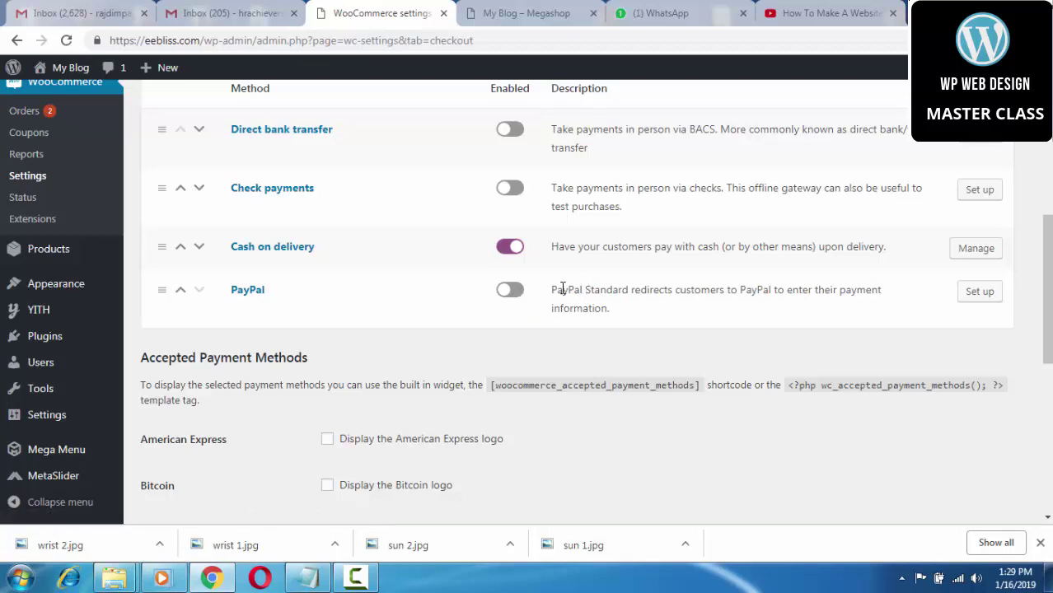
{"action": "left_click", "coordinate": [510, 291]}
{"action": "left_click", "coordinate": [979, 295]}
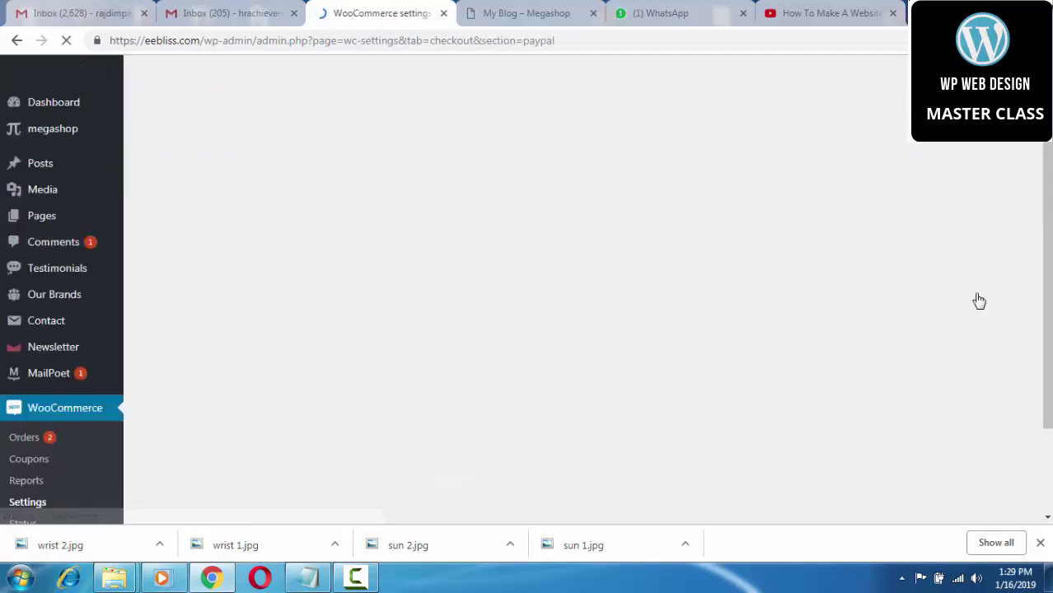
Step: Review the PayPal setup page for notices and options, and return to the list of installed payment methods
{"action": "scroll", "coordinate": [460, 265], "scroll_direction": "down", "scroll_amount": 4}
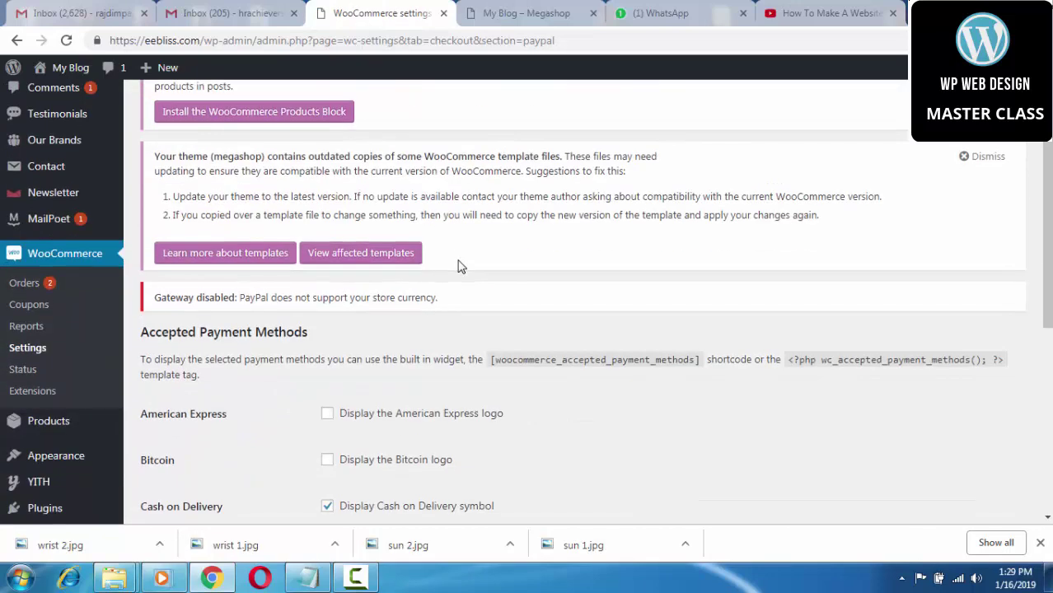
{"action": "scroll", "coordinate": [460, 265], "scroll_direction": "up", "scroll_amount": 4}
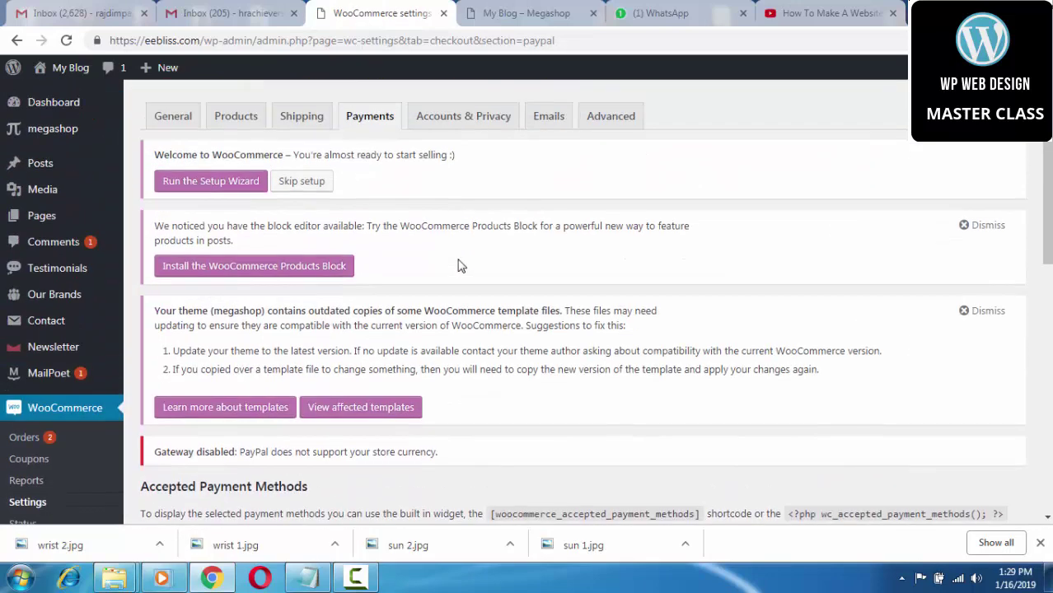
{"action": "scroll", "coordinate": [460, 266], "scroll_direction": "down", "scroll_amount": 8}
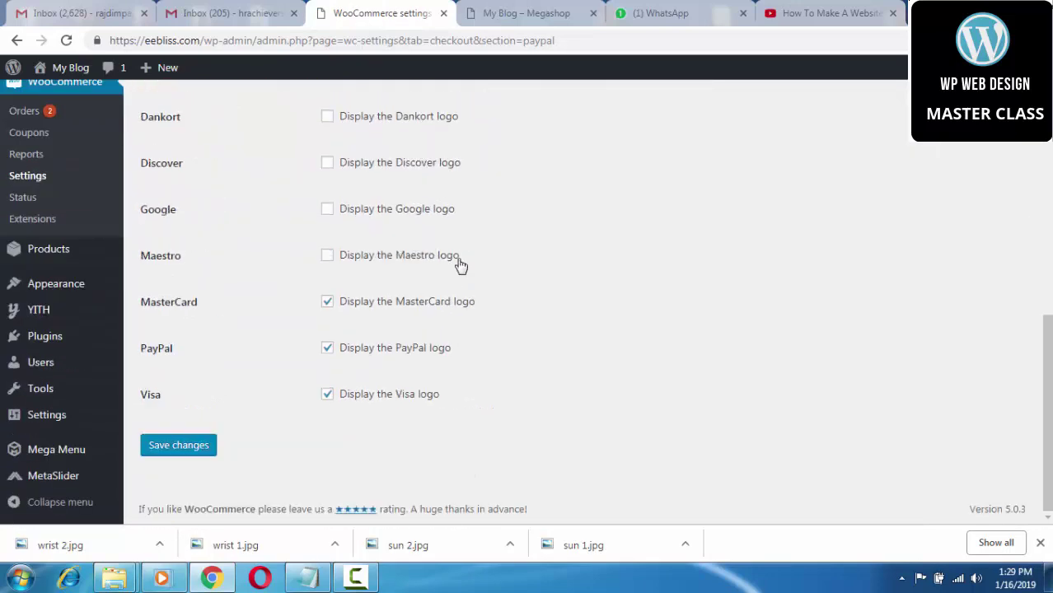
{"action": "scroll", "coordinate": [459, 266], "scroll_direction": "up", "scroll_amount": 3}
{"action": "scroll", "coordinate": [460, 265], "scroll_direction": "up", "scroll_amount": 2}
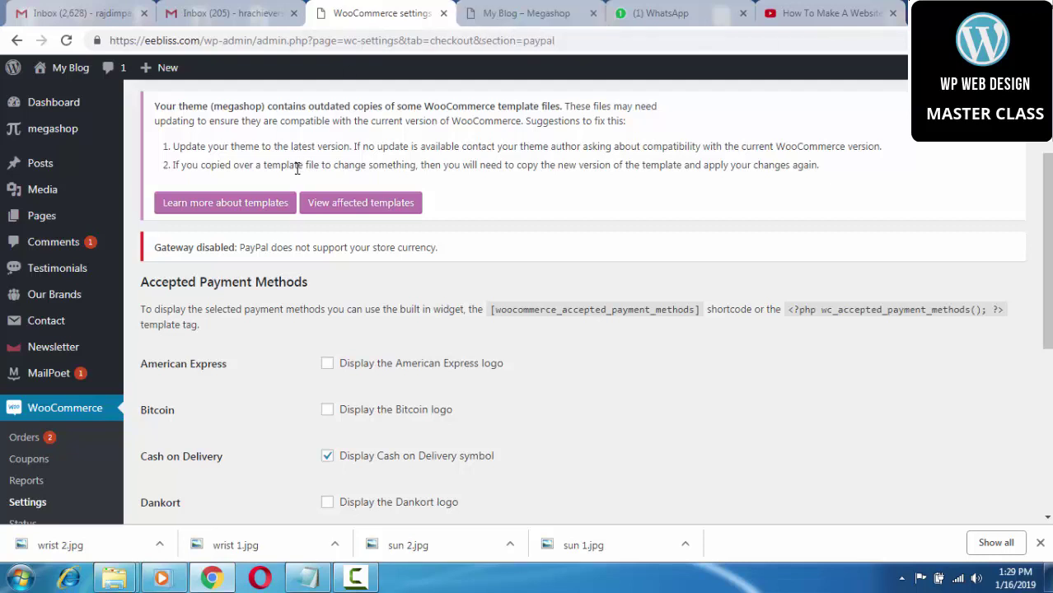
{"action": "scroll", "coordinate": [295, 169], "scroll_direction": "up", "scroll_amount": 3}
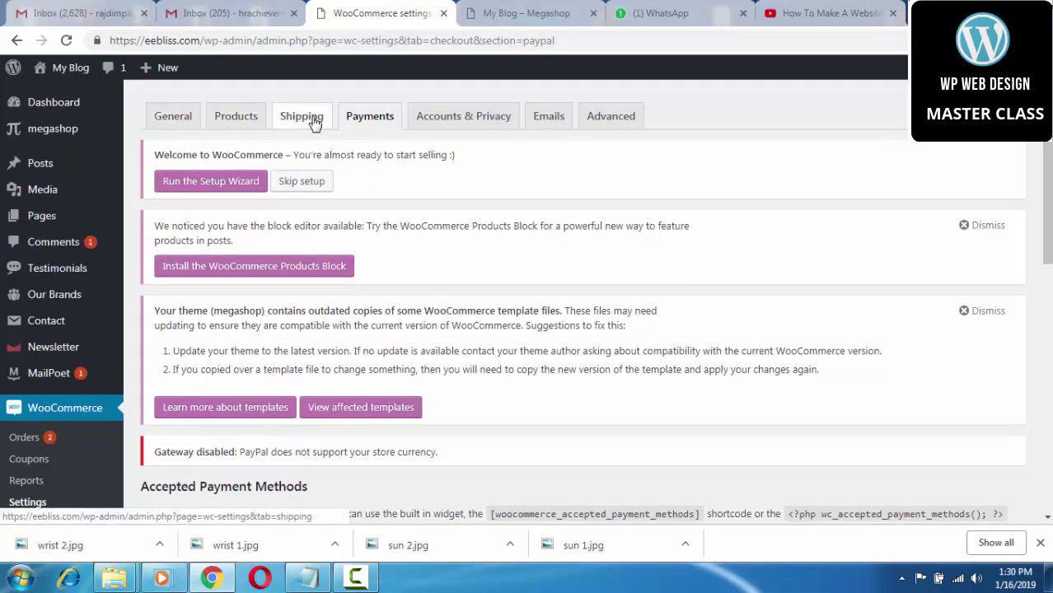
{"action": "left_click", "coordinate": [371, 119]}
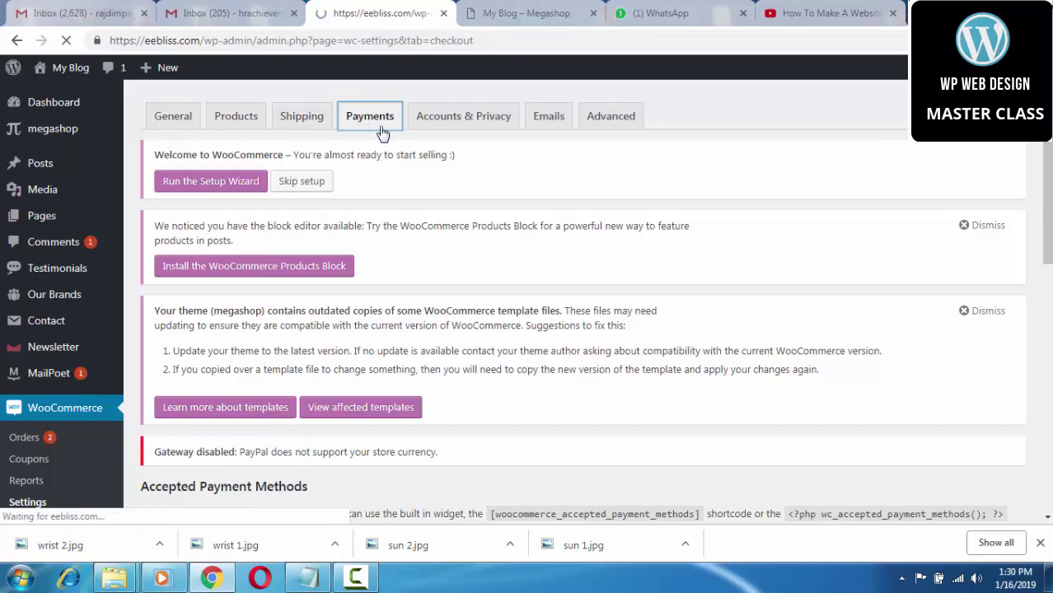
{"action": "scroll", "coordinate": [487, 218], "scroll_direction": "down", "scroll_amount": 3}
{"action": "scroll", "coordinate": [486, 218], "scroll_direction": "down", "scroll_amount": 2}
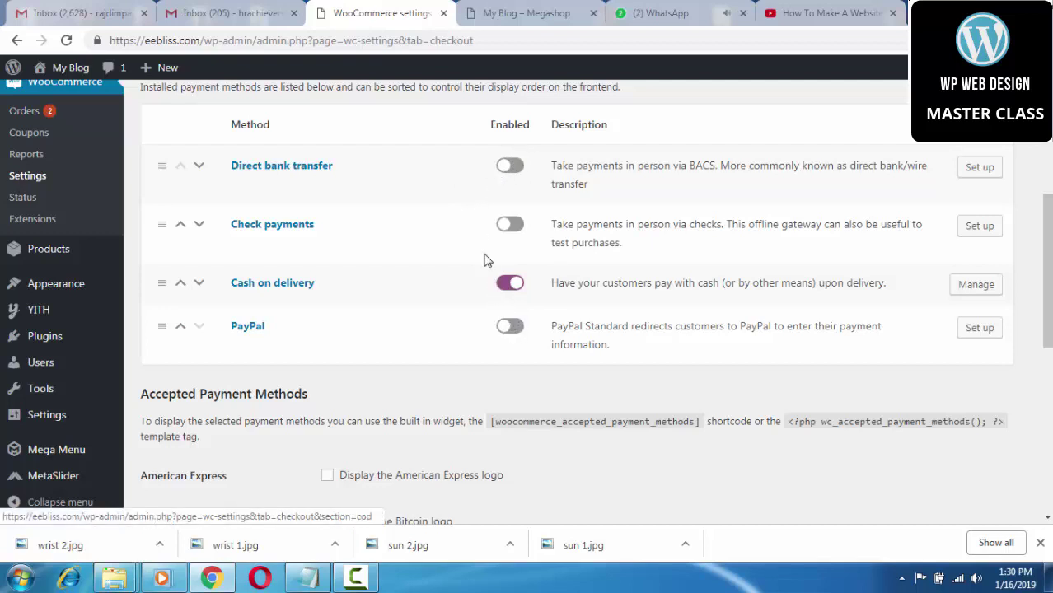
Step: Reload the storefront, close the WhatsApp page, and check the currency used in the product prices
{"action": "left_click", "coordinate": [506, 14]}
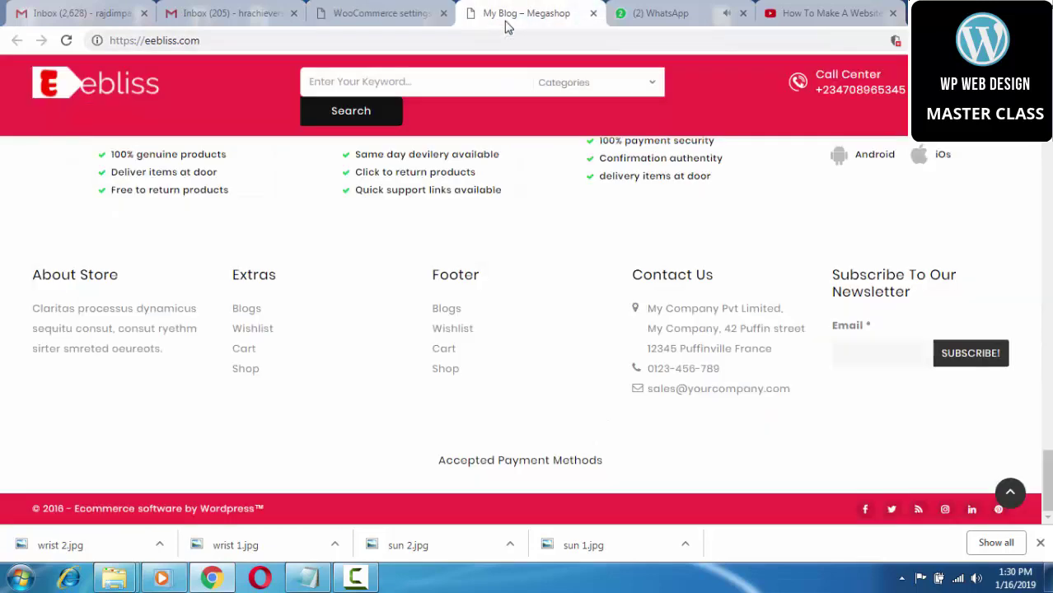
{"action": "scroll", "coordinate": [497, 223], "scroll_direction": "up", "scroll_amount": 5}
{"action": "scroll", "coordinate": [497, 224], "scroll_direction": "up", "scroll_amount": 10}
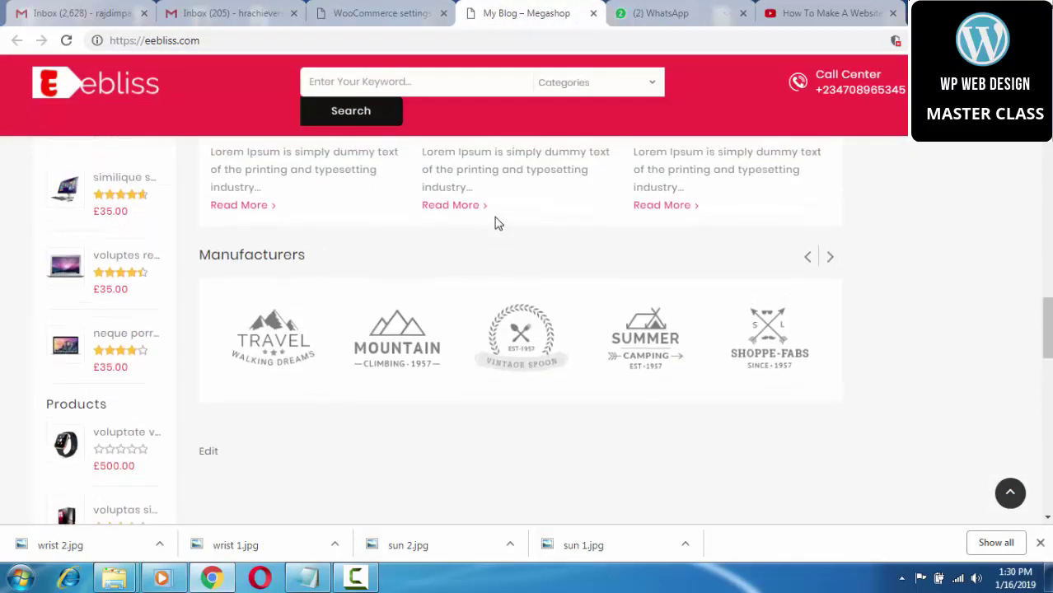
{"action": "scroll", "coordinate": [498, 223], "scroll_direction": "up", "scroll_amount": 1}
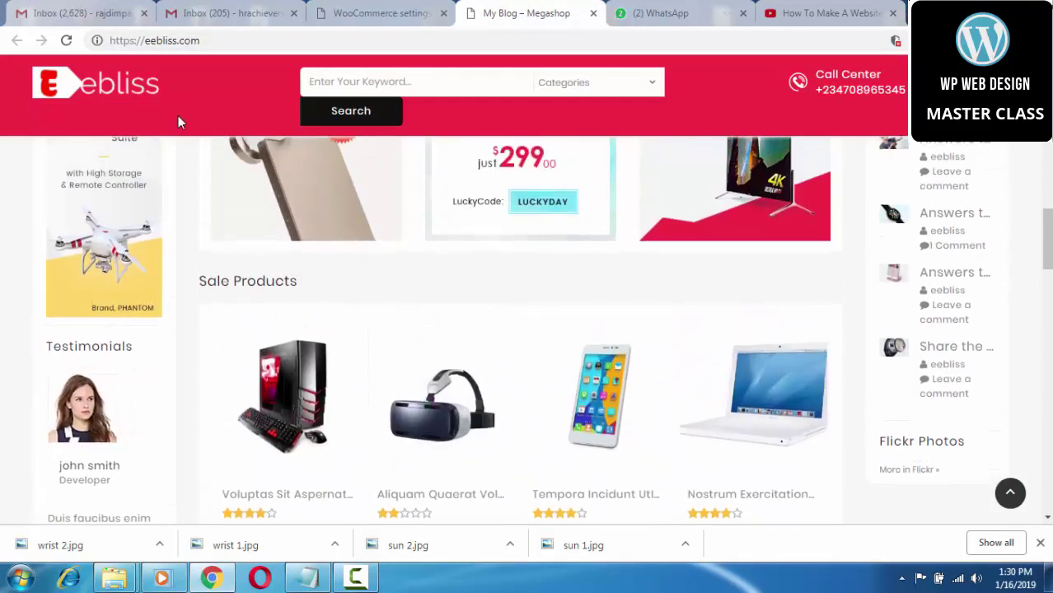
{"action": "left_click", "coordinate": [67, 41]}
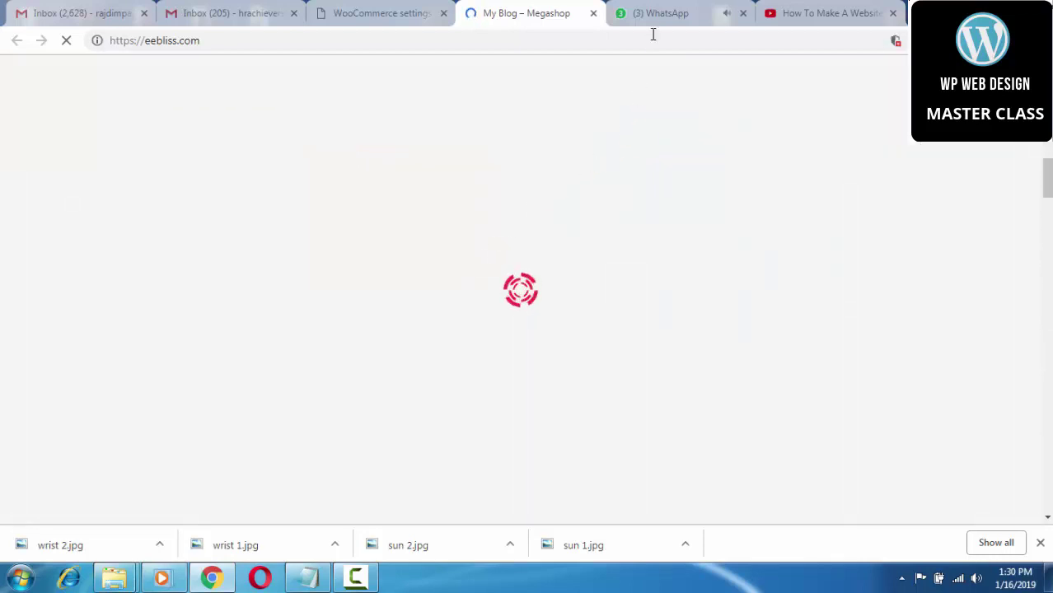
{"action": "left_click", "coordinate": [743, 13]}
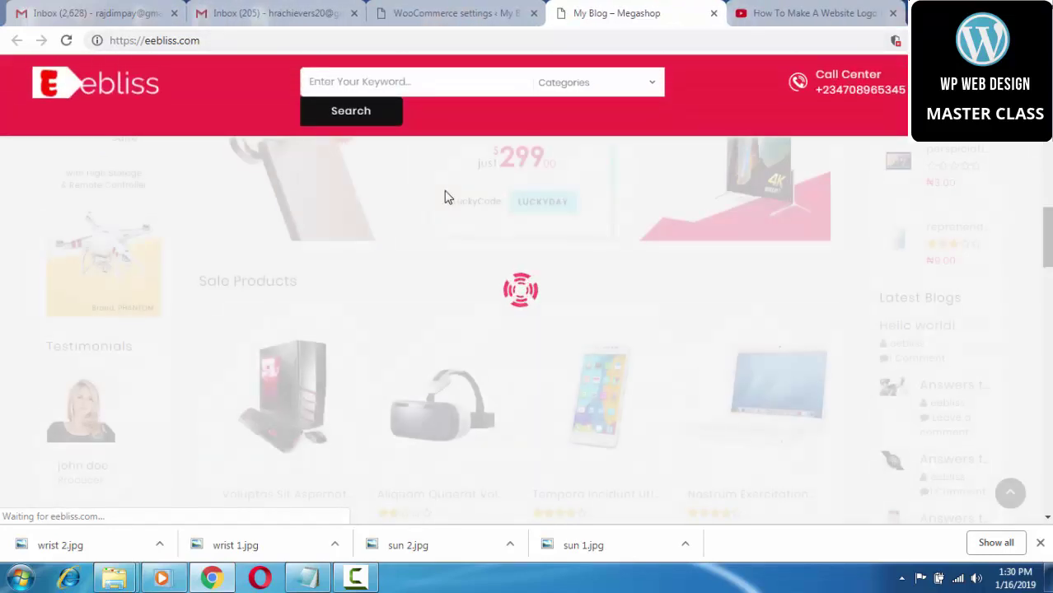
{"action": "scroll", "coordinate": [512, 270], "scroll_direction": "down", "scroll_amount": 1}
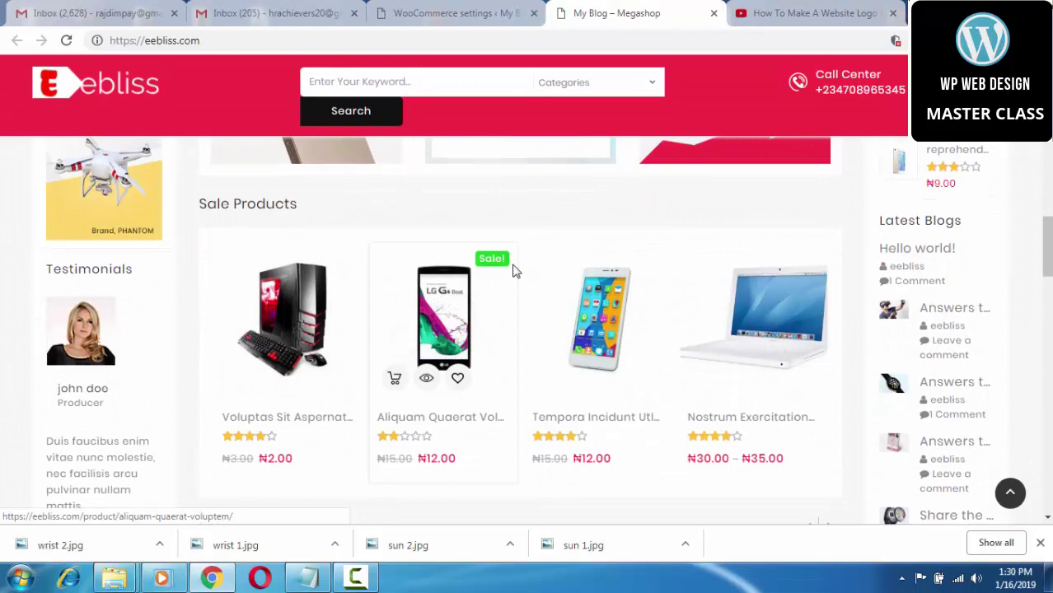
{"action": "scroll", "coordinate": [512, 270], "scroll_direction": "down", "scroll_amount": 1}
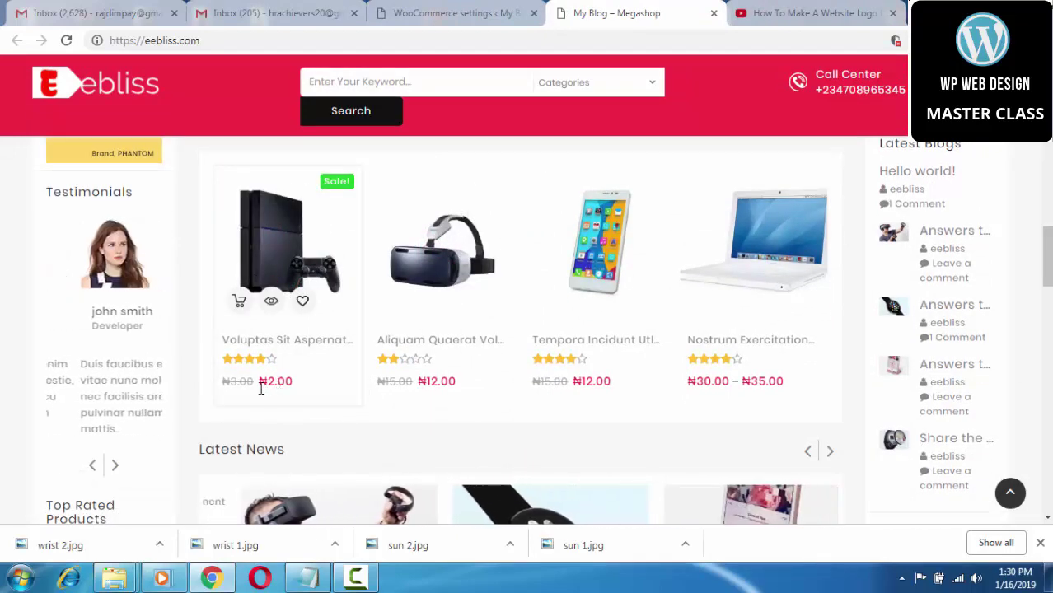
{"action": "scroll", "coordinate": [661, 371], "scroll_direction": "up", "scroll_amount": 3}
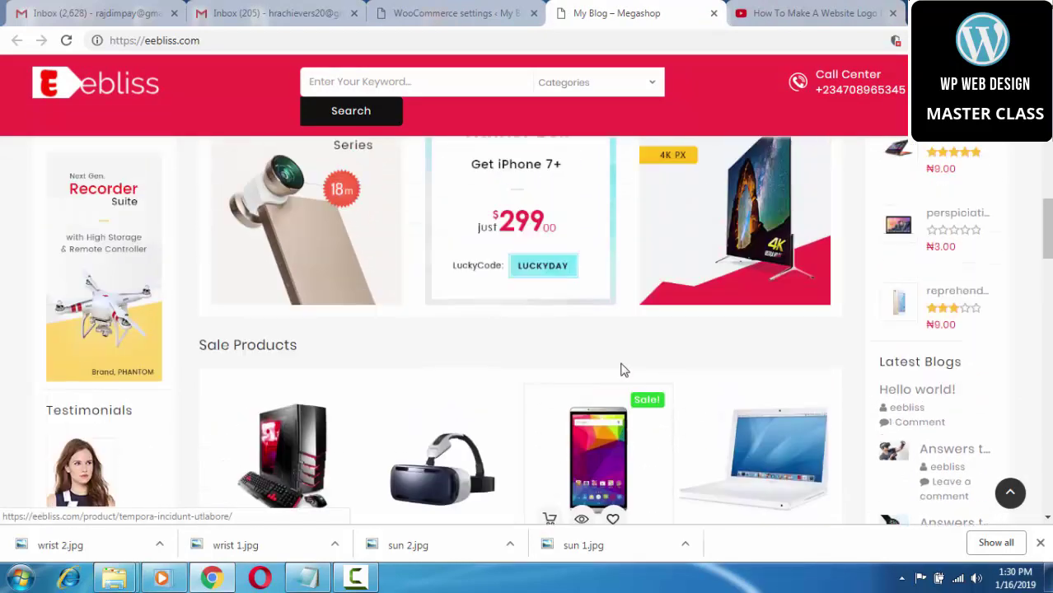
{"action": "scroll", "coordinate": [436, 301], "scroll_direction": "up", "scroll_amount": 5}
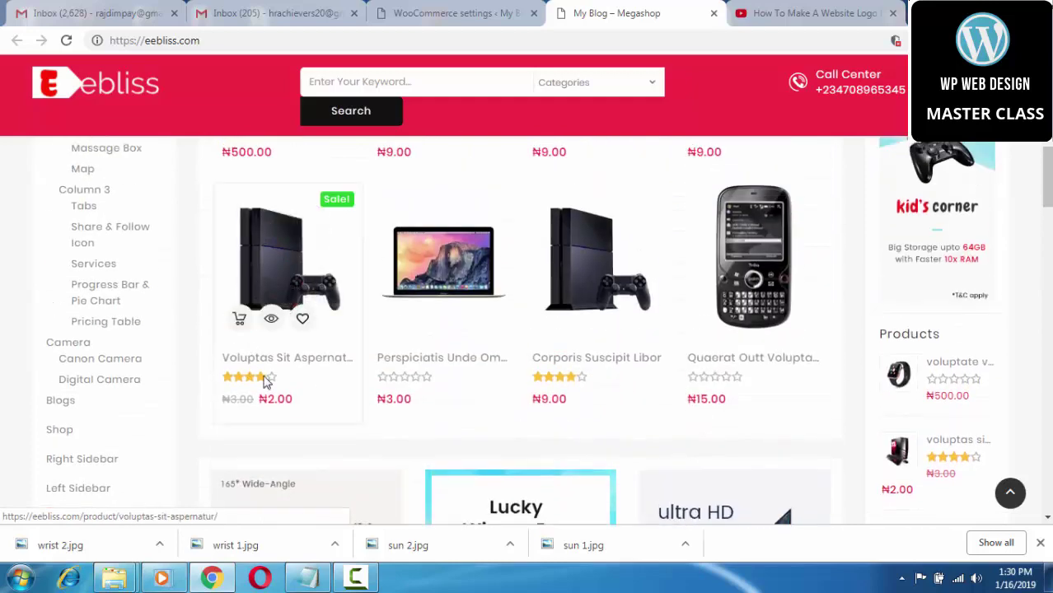
{"action": "scroll", "coordinate": [527, 388], "scroll_direction": "up", "scroll_amount": 2}
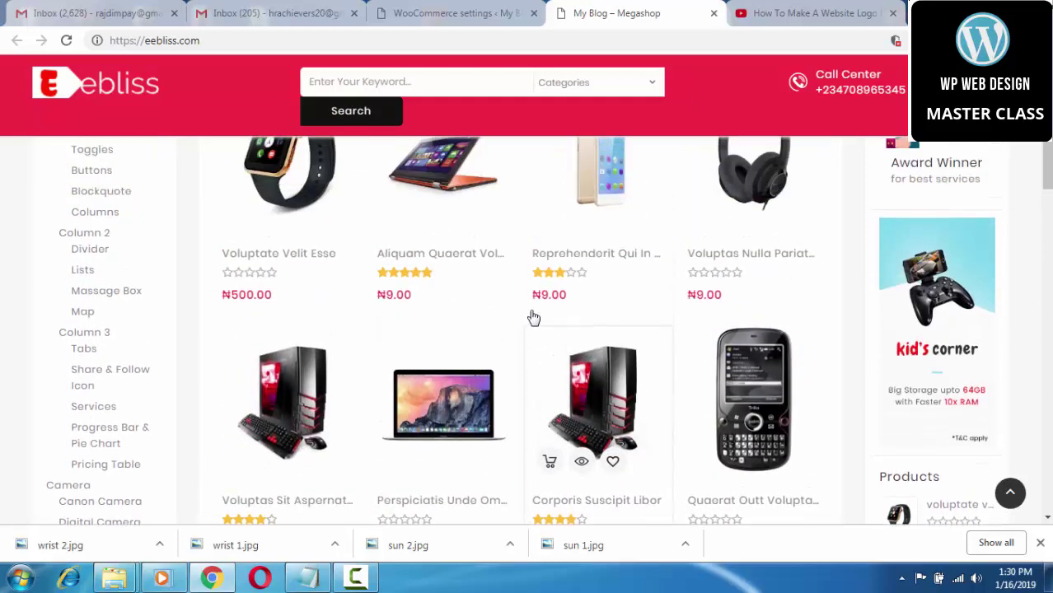
{"action": "scroll", "coordinate": [533, 317], "scroll_direction": "up", "scroll_amount": 3}
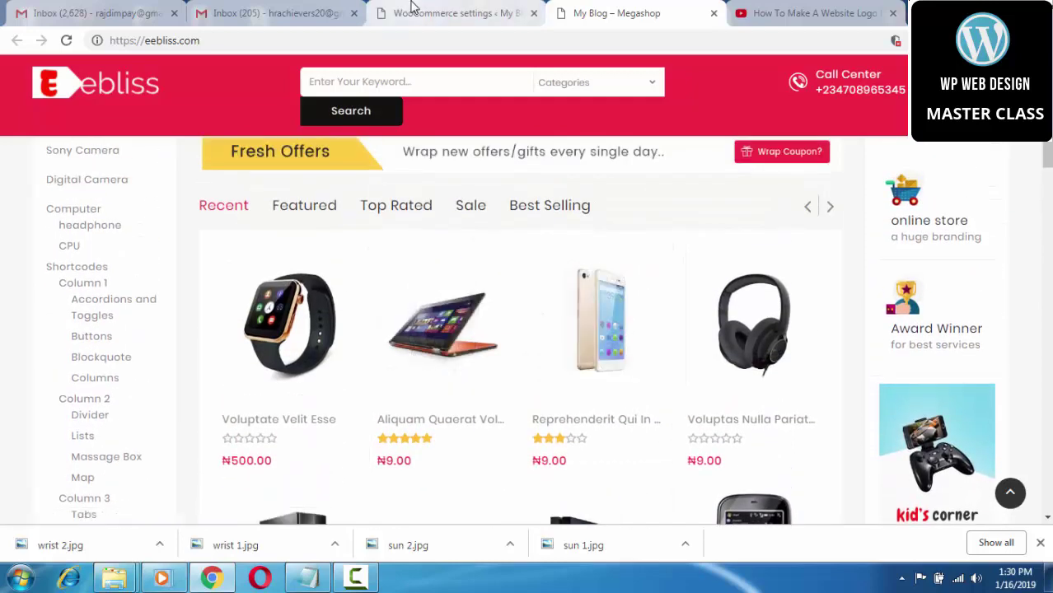
Step: Return to the WooCommerce payment settings and review the payment methods and accepted payment logo options
{"action": "left_click", "coordinate": [414, 8]}
{"action": "scroll", "coordinate": [66, 309], "scroll_direction": "up", "scroll_amount": 1}
{"action": "scroll", "coordinate": [81, 323], "scroll_direction": "down", "scroll_amount": 2}
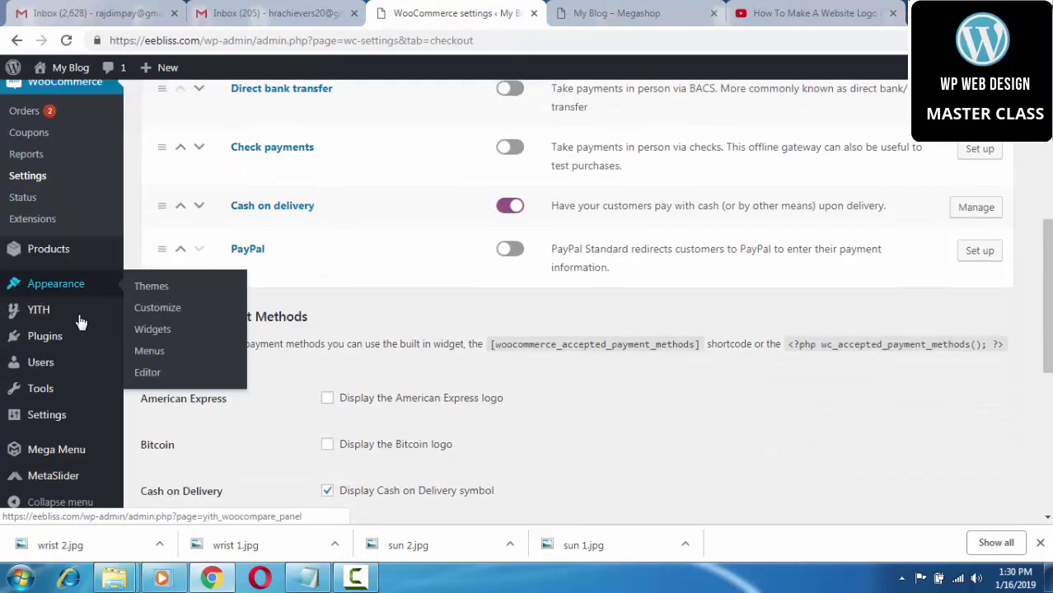
{"action": "scroll", "coordinate": [81, 322], "scroll_direction": "down", "scroll_amount": 5}
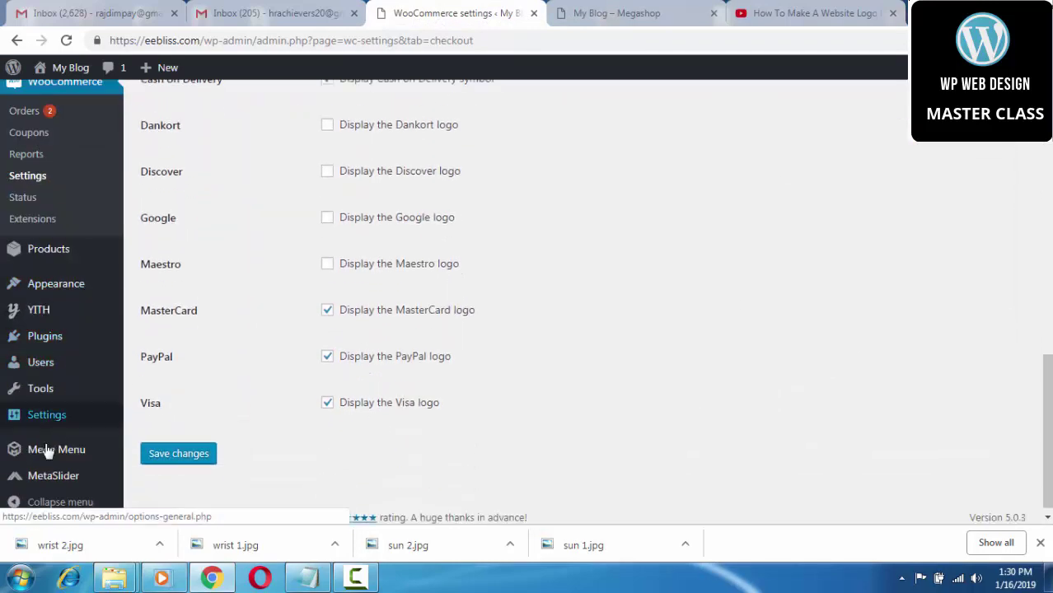
{"action": "scroll", "coordinate": [38, 372], "scroll_direction": "up", "scroll_amount": 3}
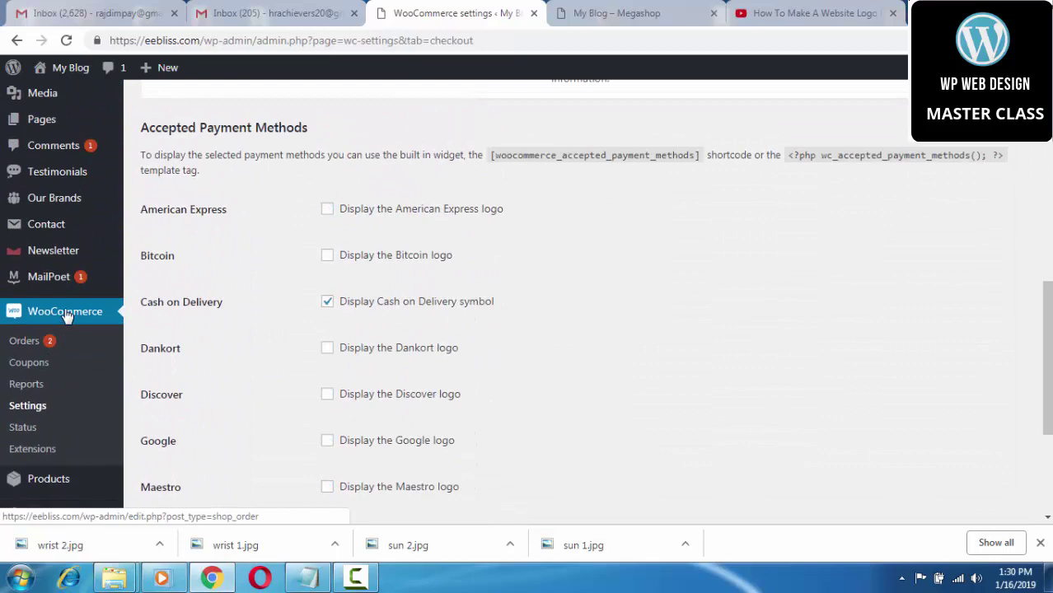
{"action": "scroll", "coordinate": [279, 338], "scroll_direction": "up", "scroll_amount": 3}
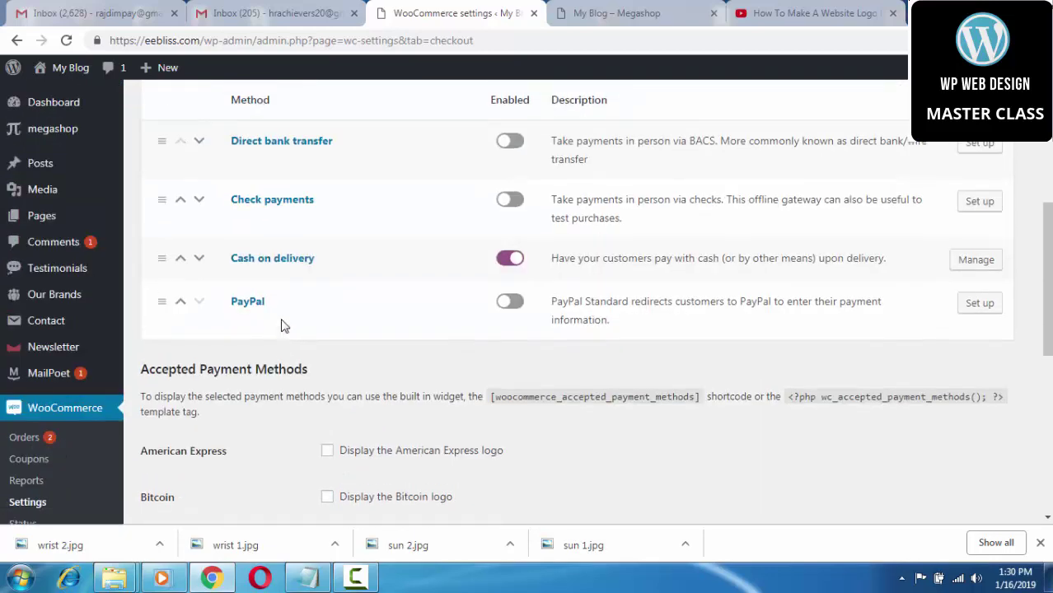
{"action": "scroll", "coordinate": [281, 326], "scroll_direction": "up", "scroll_amount": 5}
{"action": "scroll", "coordinate": [381, 297], "scroll_direction": "down", "scroll_amount": 1}
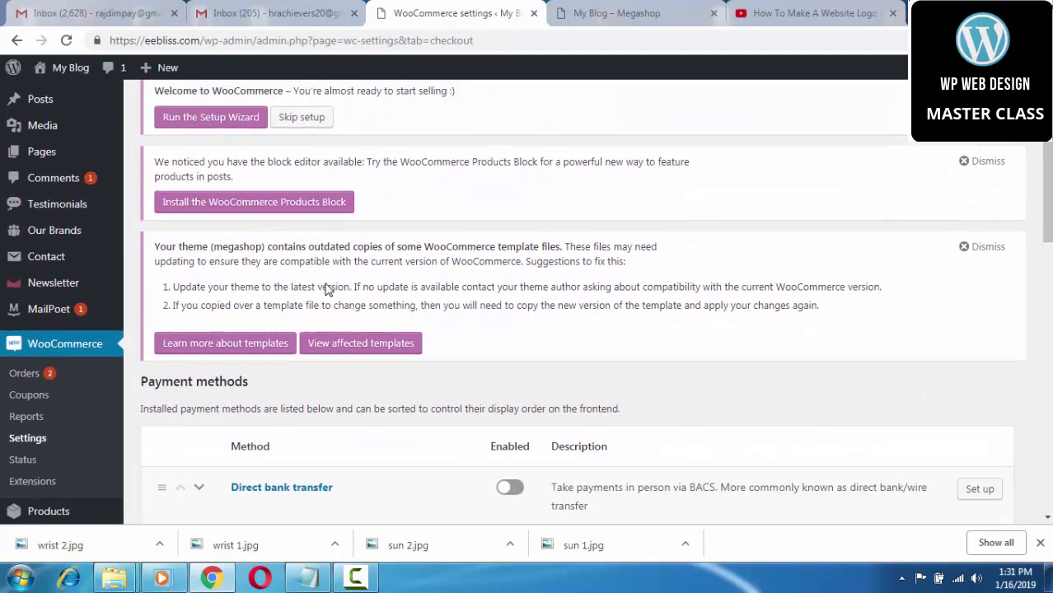
{"action": "scroll", "coordinate": [327, 288], "scroll_direction": "up", "scroll_amount": 1}
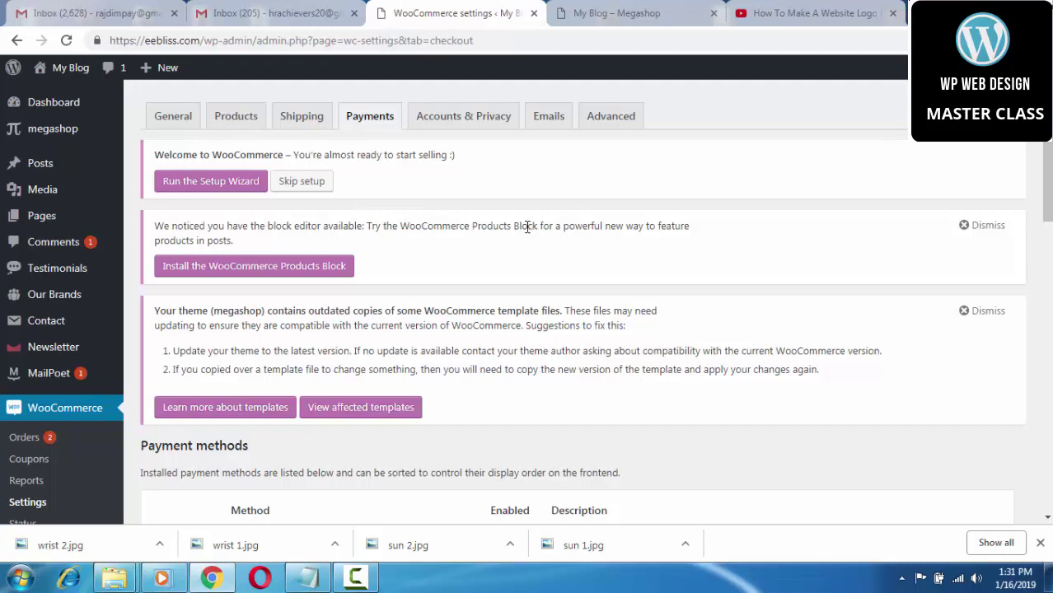
Step: Check the accepted payment logos in the storefront's footer and return to the payment settings
{"action": "left_click", "coordinate": [618, 13]}
{"action": "scroll", "coordinate": [614, 285], "scroll_direction": "down", "scroll_amount": 10}
{"action": "scroll", "coordinate": [613, 284], "scroll_direction": "down", "scroll_amount": 10}
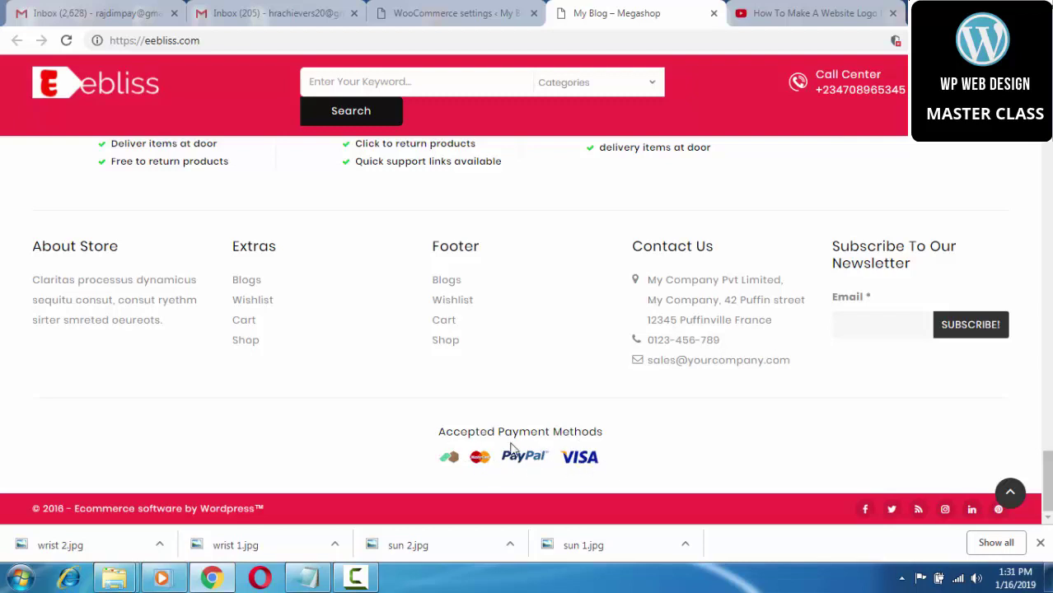
{"action": "left_click", "coordinate": [430, 10]}
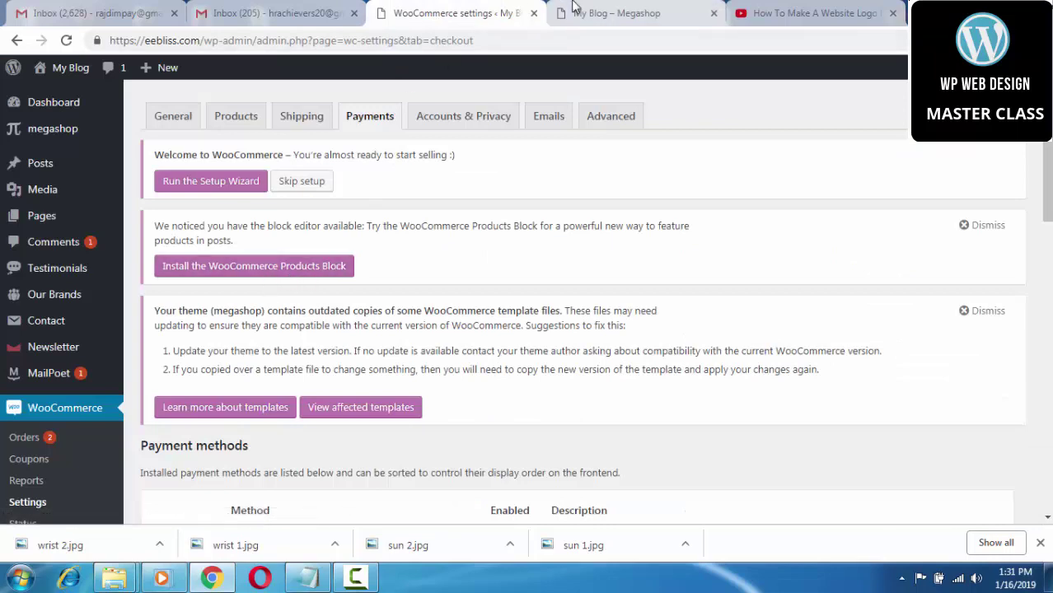
Step: Examine the storefront's product listings and its category list beside the home page banner
{"action": "left_click", "coordinate": [610, 14]}
{"action": "scroll", "coordinate": [287, 249], "scroll_direction": "up", "scroll_amount": 5}
{"action": "scroll", "coordinate": [289, 251], "scroll_direction": "up", "scroll_amount": 15}
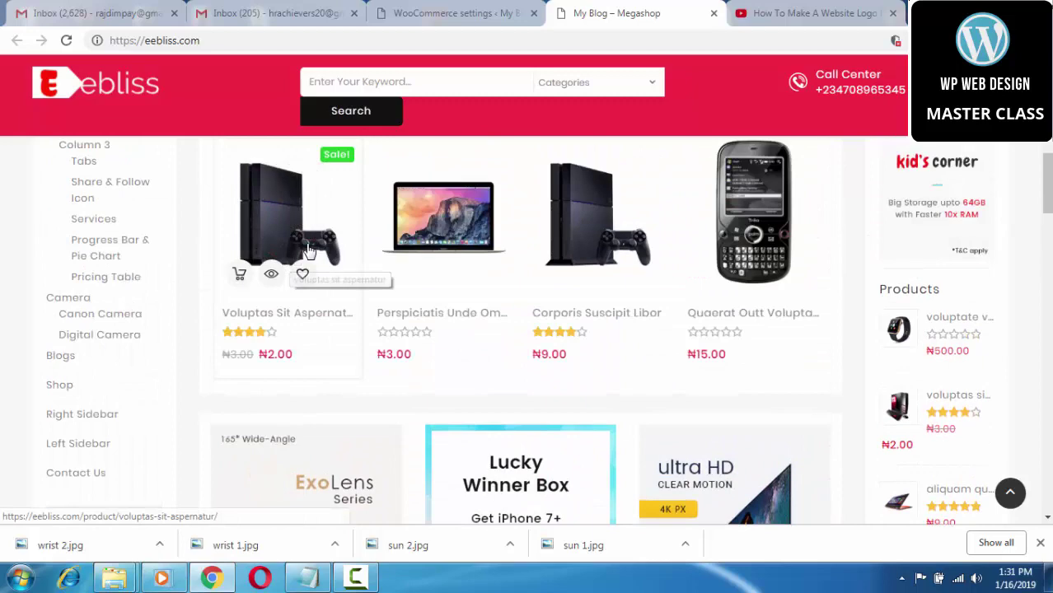
{"action": "scroll", "coordinate": [748, 246], "scroll_direction": "up", "scroll_amount": 1}
{"action": "scroll", "coordinate": [748, 247], "scroll_direction": "up", "scroll_amount": 4}
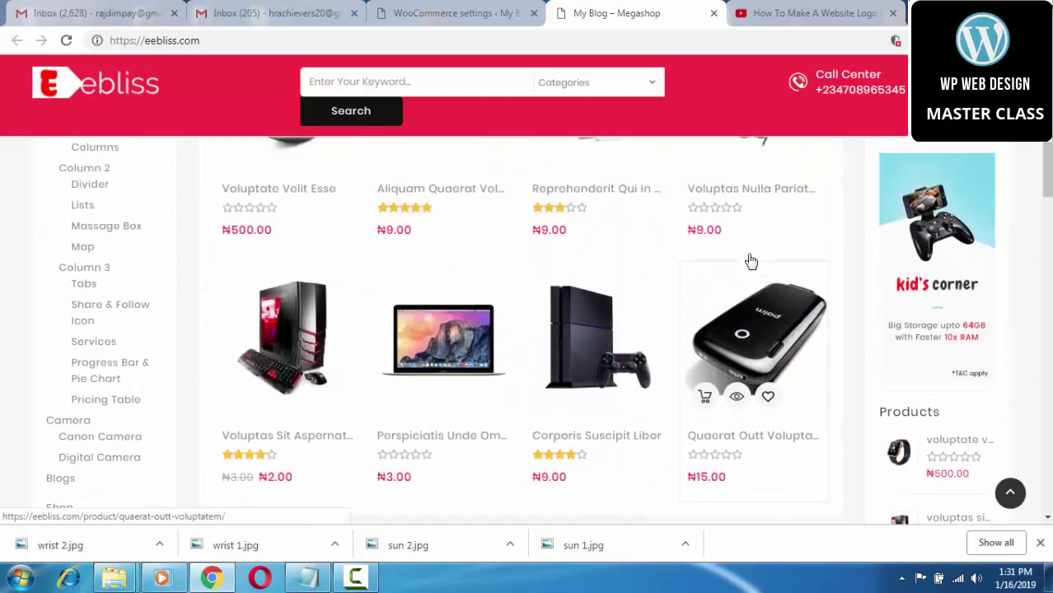
{"action": "scroll", "coordinate": [749, 293], "scroll_direction": "up", "scroll_amount": 4}
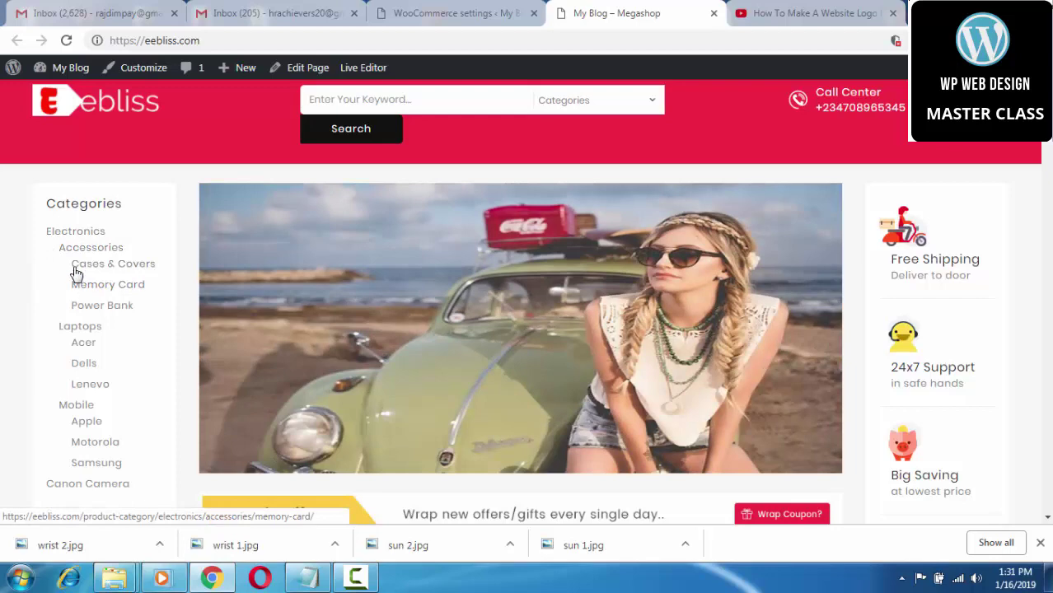
Step: Open the product categories page in the WordPress admin and look over the existing categories and the new category form
{"action": "left_click", "coordinate": [416, 10]}
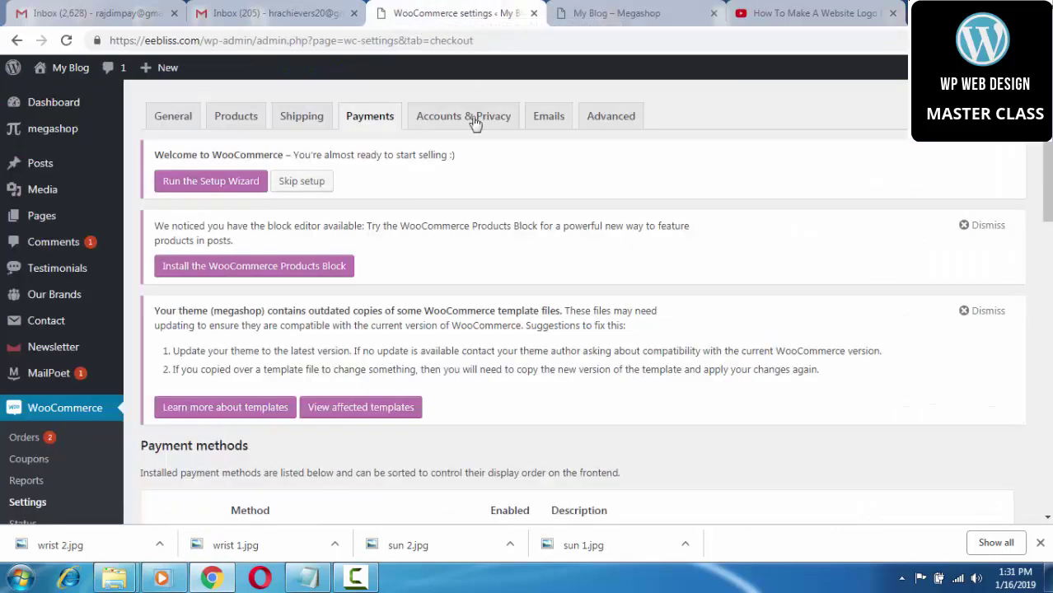
{"action": "scroll", "coordinate": [63, 268], "scroll_direction": "down", "scroll_amount": 3}
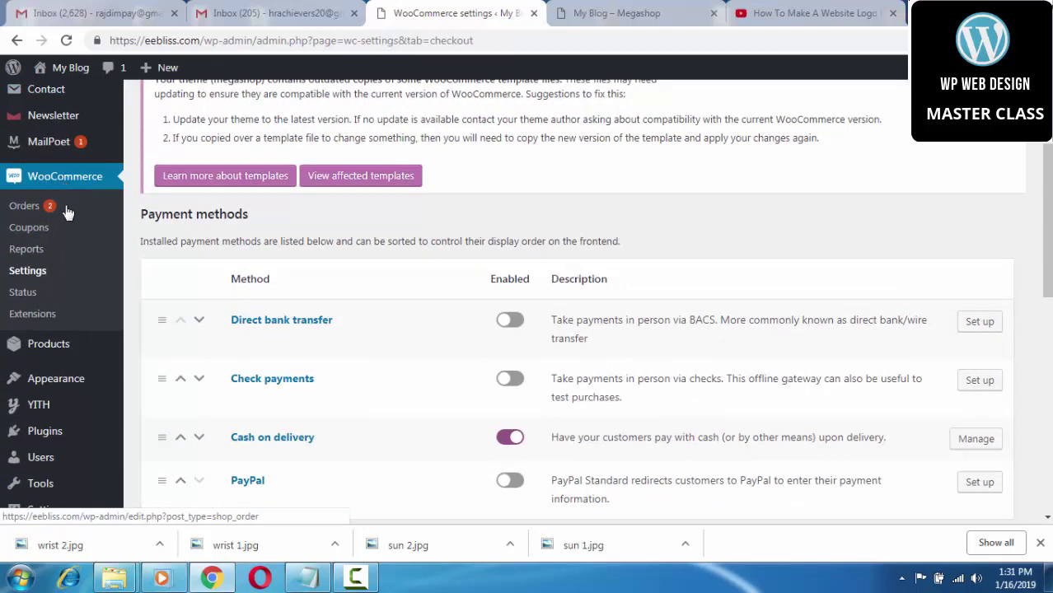
{"action": "mouse_move", "coordinate": [65, 350]}
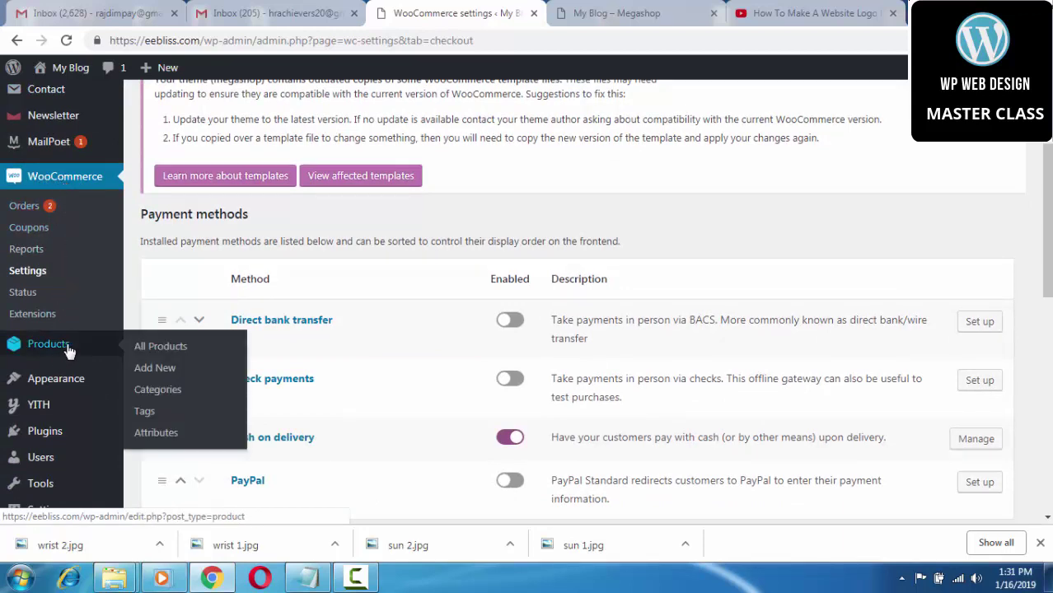
{"action": "left_click", "coordinate": [164, 393]}
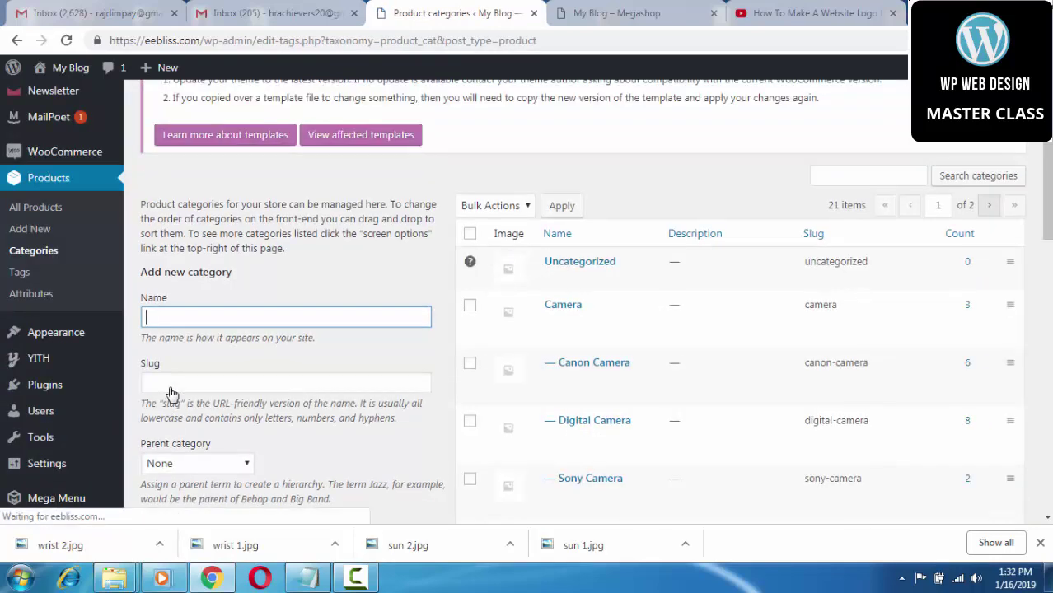
{"action": "scroll", "coordinate": [495, 325], "scroll_direction": "down", "scroll_amount": 2}
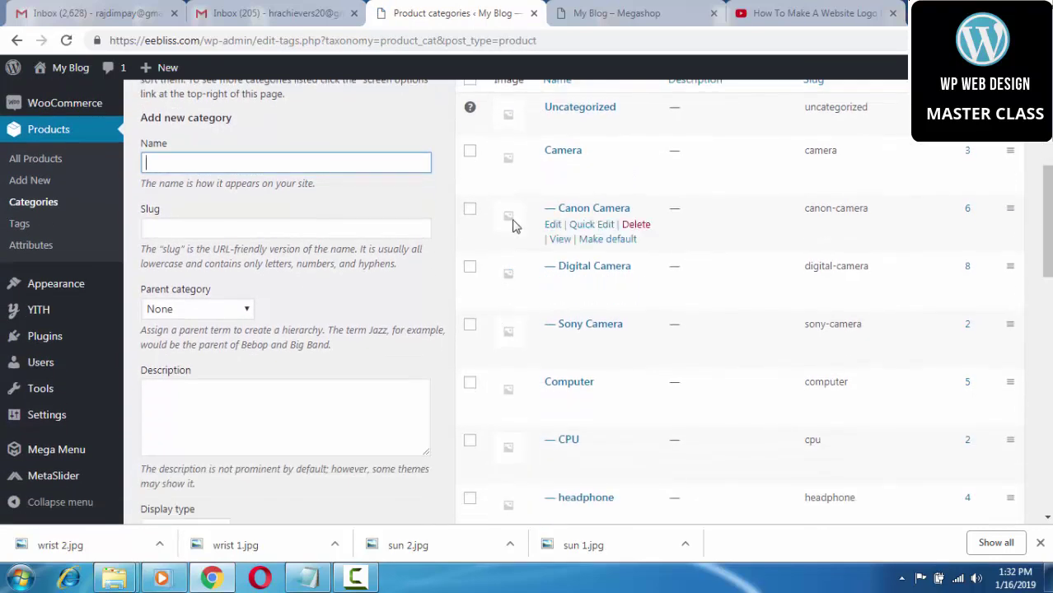
{"action": "scroll", "coordinate": [516, 218], "scroll_direction": "up", "scroll_amount": 2}
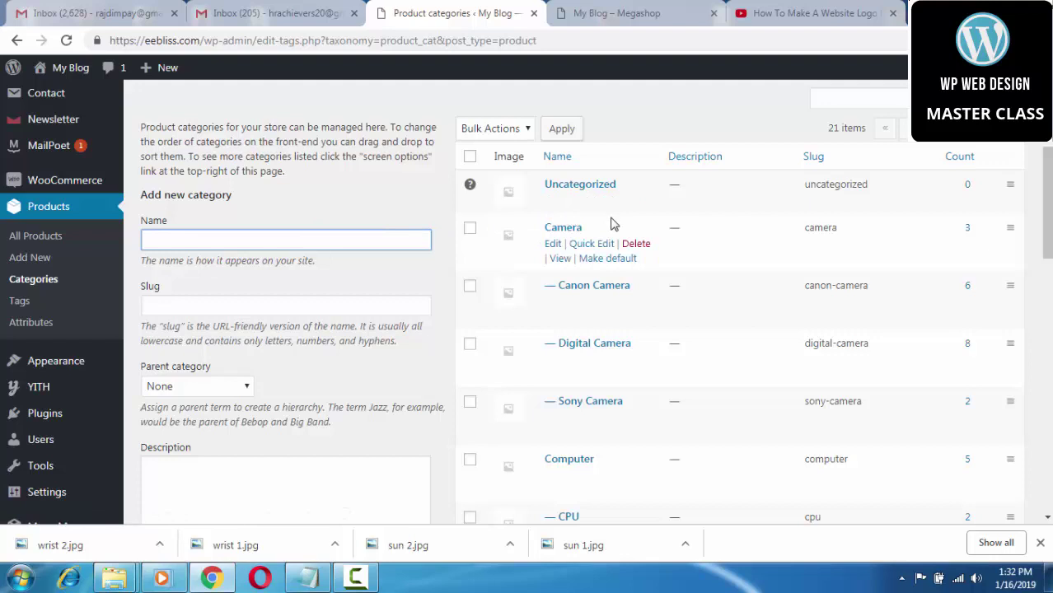
Step: Look through the existing product categories and their subcategories, from Uncategorized and Camera down to Electronics
{"action": "scroll", "coordinate": [584, 255], "scroll_direction": "down", "scroll_amount": 2}
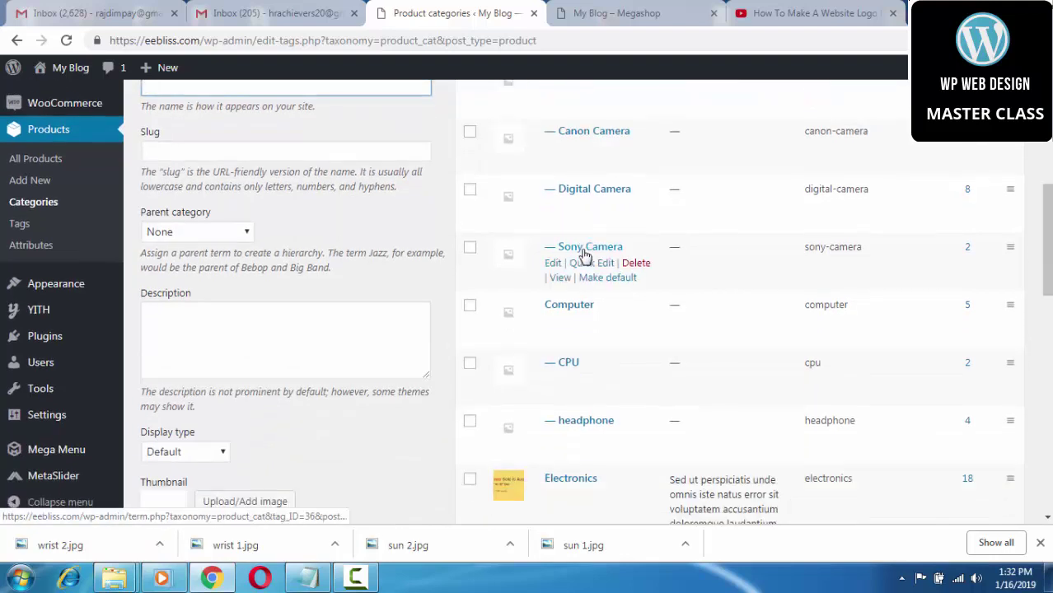
{"action": "scroll", "coordinate": [584, 255], "scroll_direction": "down", "scroll_amount": 2}
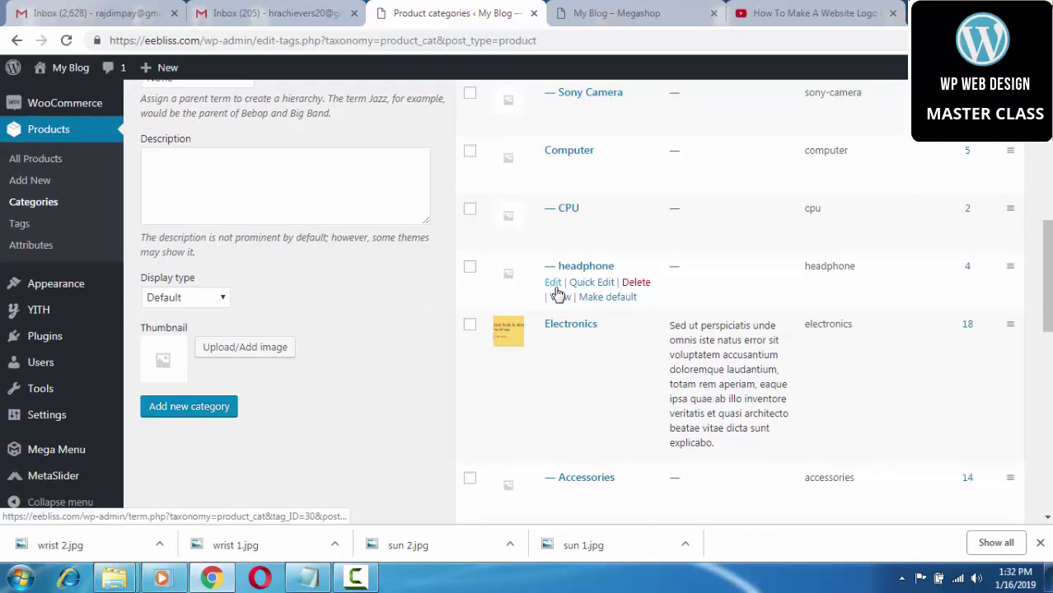
{"action": "scroll", "coordinate": [557, 294], "scroll_direction": "up", "scroll_amount": 3}
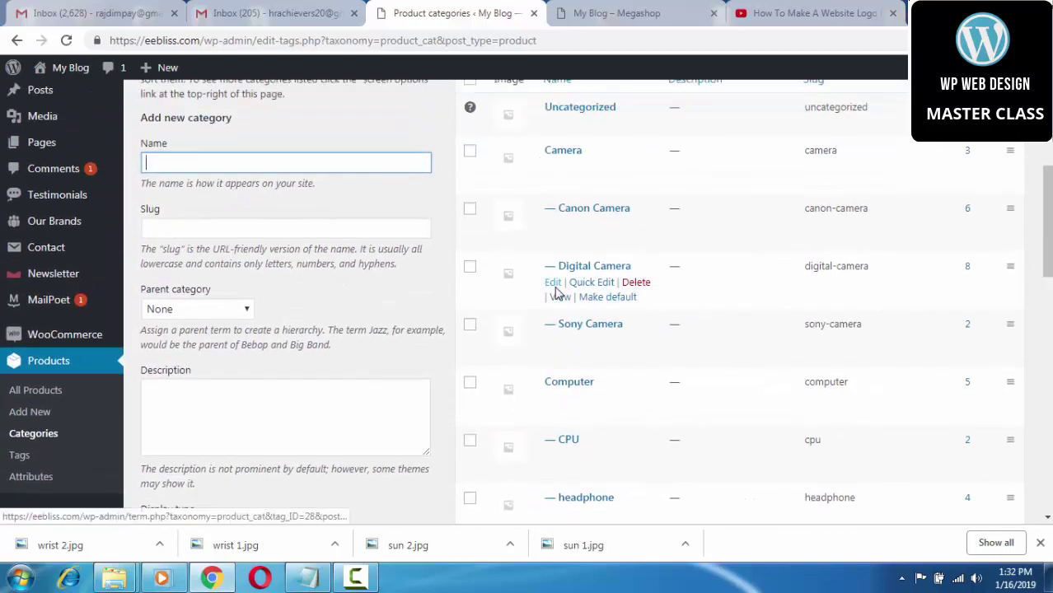
{"action": "scroll", "coordinate": [557, 293], "scroll_direction": "up", "scroll_amount": 1}
{"action": "scroll", "coordinate": [557, 293], "scroll_direction": "up", "scroll_amount": 1}
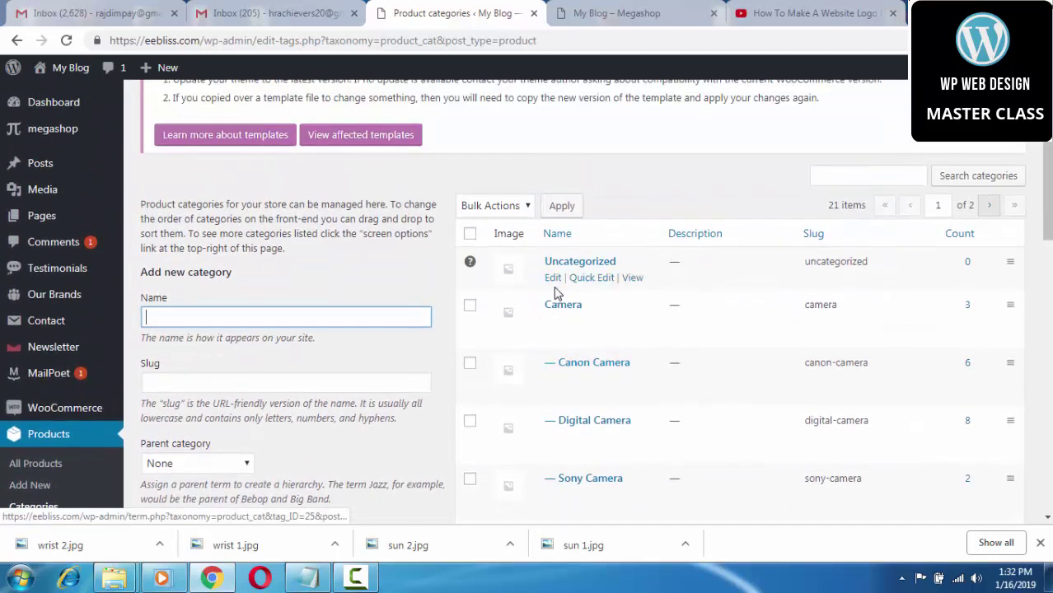
{"action": "scroll", "coordinate": [557, 293], "scroll_direction": "down", "scroll_amount": 1}
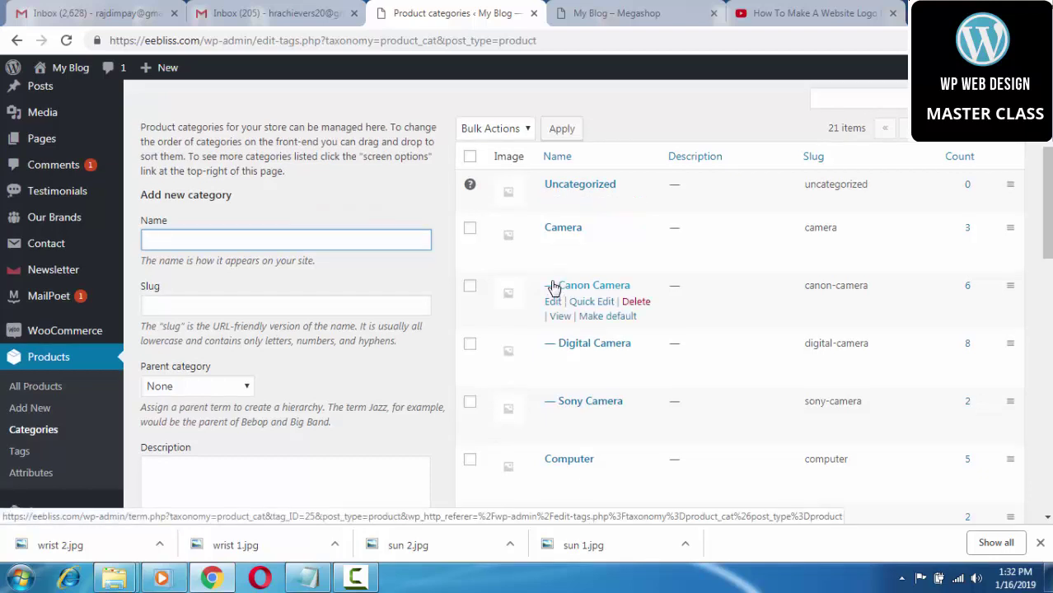
{"action": "scroll", "coordinate": [555, 288], "scroll_direction": "down", "scroll_amount": 2}
{"action": "scroll", "coordinate": [554, 287], "scroll_direction": "up", "scroll_amount": 1}
Step: Compare the storefront's category sidebar with the parent and child categories listed on the product categories page
{"action": "key", "text": "ctrl+Tab"}
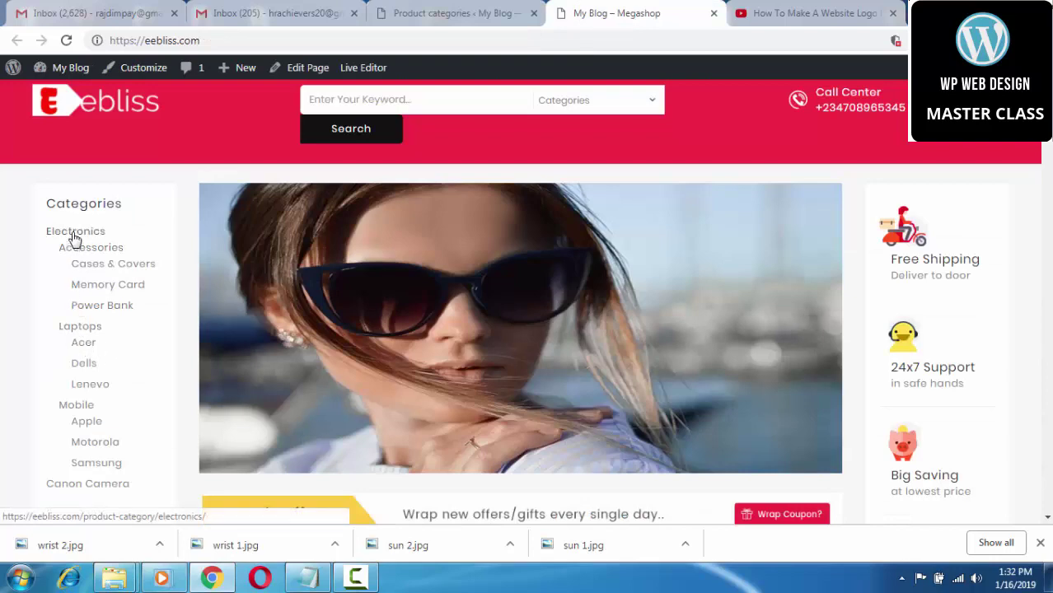
{"action": "scroll", "coordinate": [74, 247], "scroll_direction": "down", "scroll_amount": 2}
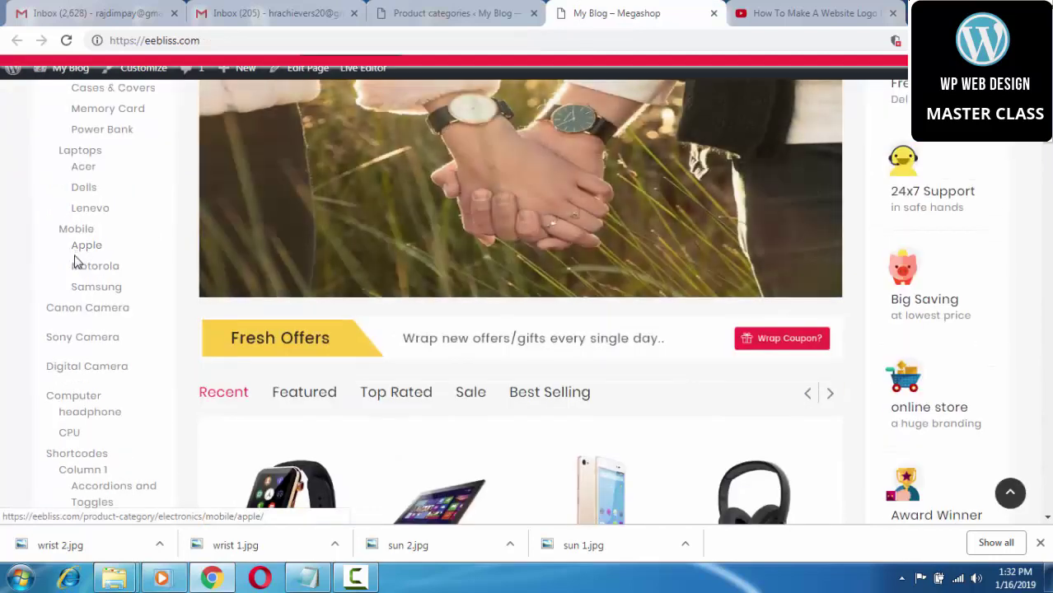
{"action": "scroll", "coordinate": [75, 258], "scroll_direction": "up", "scroll_amount": 3}
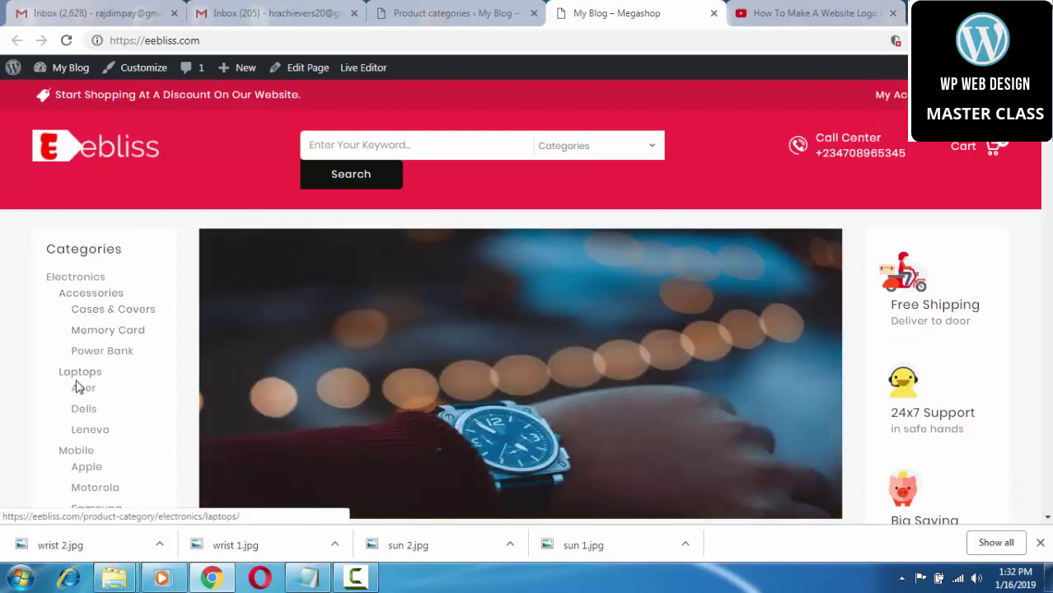
{"action": "scroll", "coordinate": [80, 384], "scroll_direction": "down", "scroll_amount": 1}
{"action": "scroll", "coordinate": [79, 386], "scroll_direction": "down", "scroll_amount": 2}
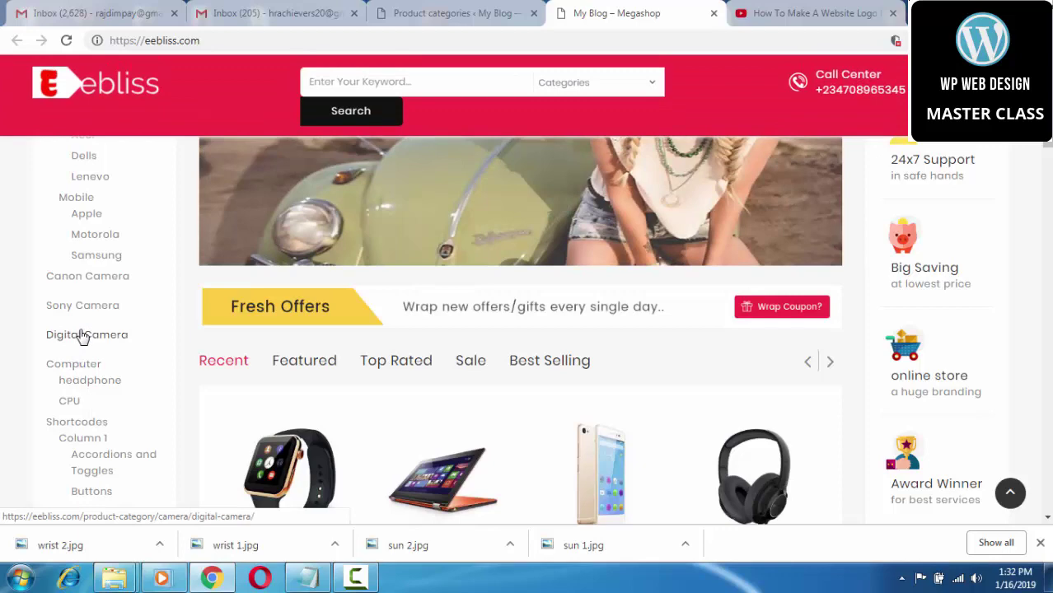
{"action": "left_click", "coordinate": [458, 15]}
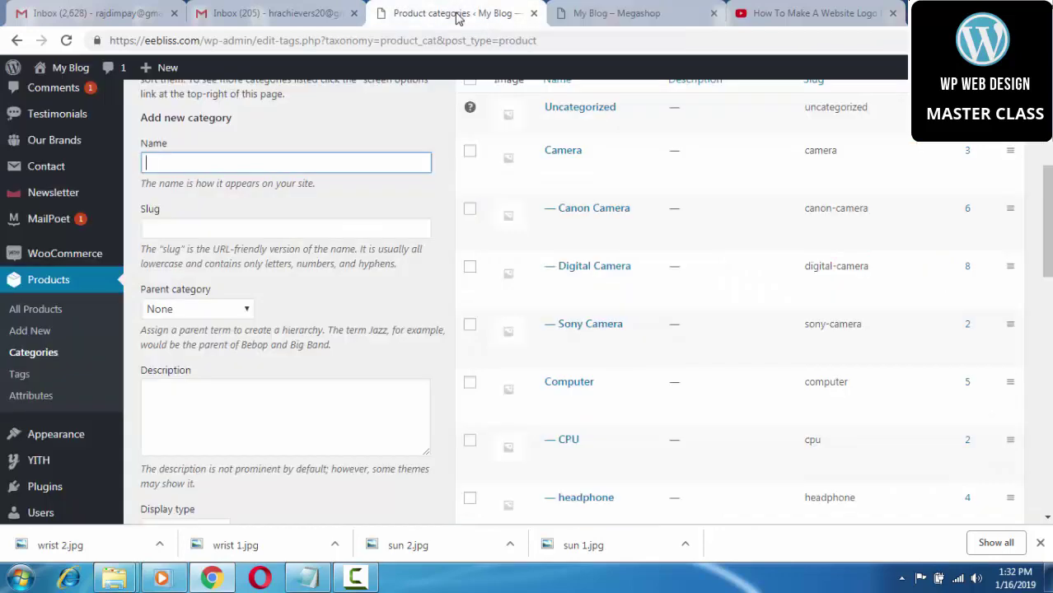
{"action": "scroll", "coordinate": [595, 364], "scroll_direction": "down", "scroll_amount": 2}
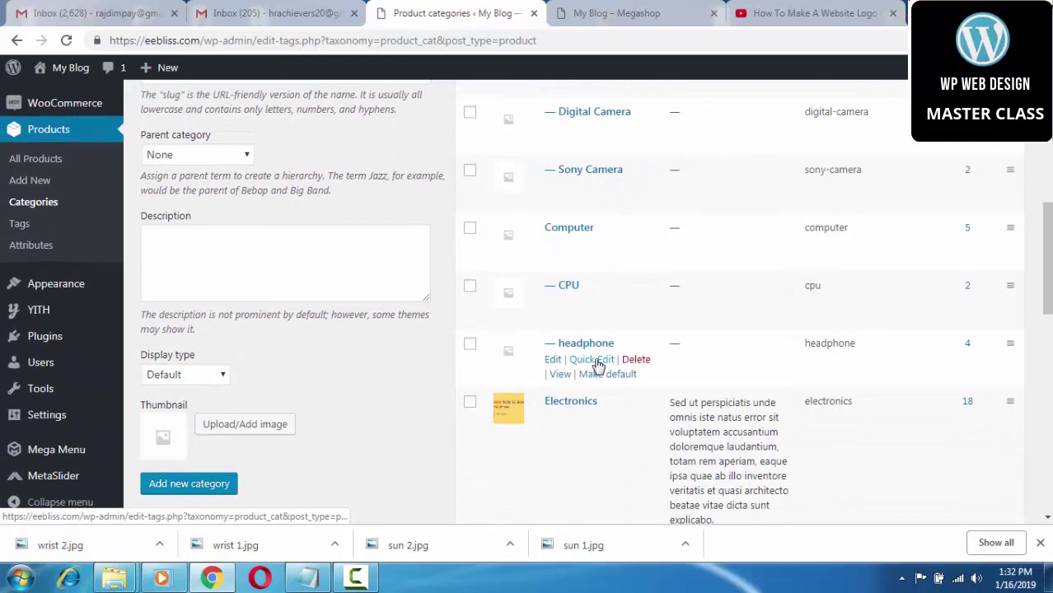
{"action": "scroll", "coordinate": [597, 364], "scroll_direction": "down", "scroll_amount": 4}
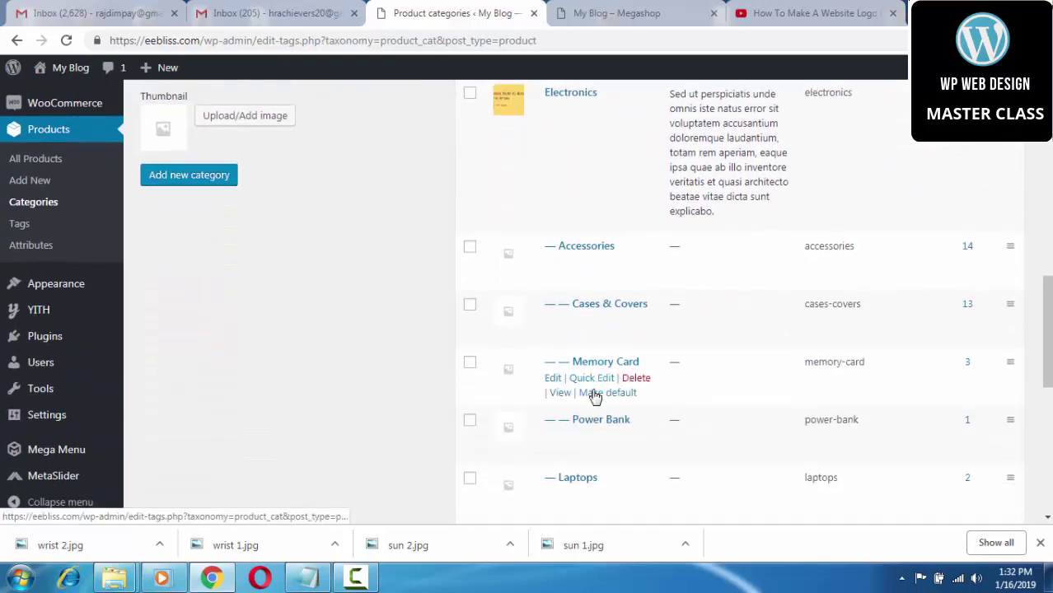
{"action": "scroll", "coordinate": [595, 394], "scroll_direction": "up", "scroll_amount": 2}
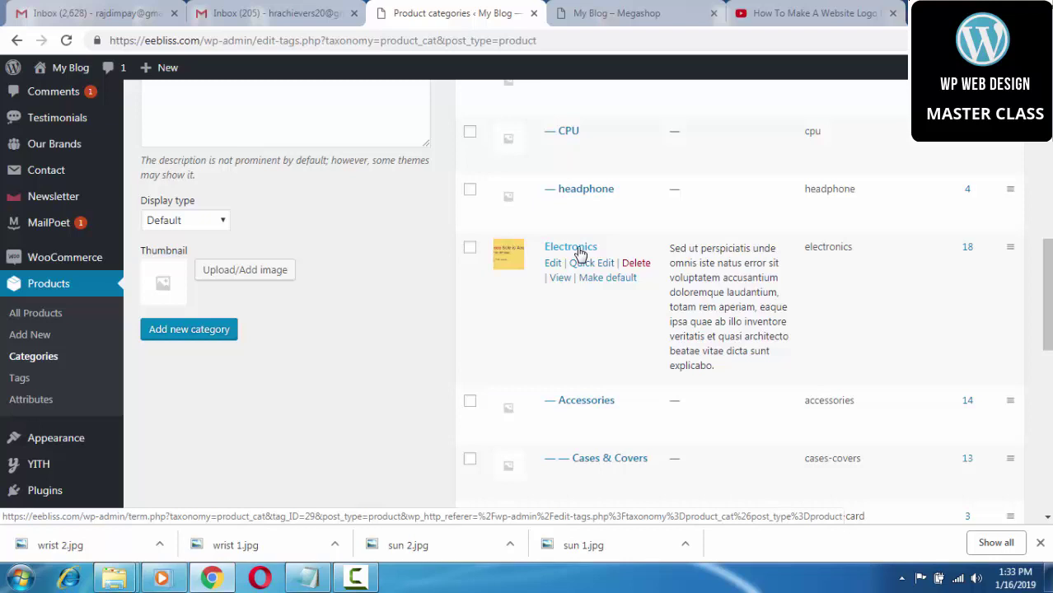
{"action": "scroll", "coordinate": [577, 261], "scroll_direction": "up", "scroll_amount": 5}
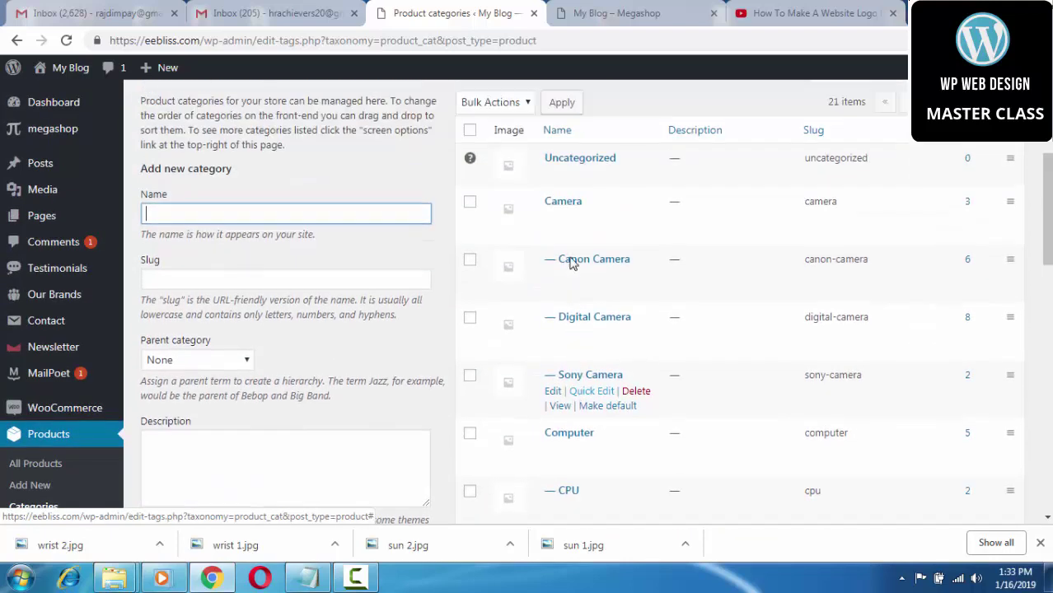
Step: Enter the name Sunglasses and the slug sunglasses for a new product category
{"action": "left_click", "coordinate": [217, 238]}
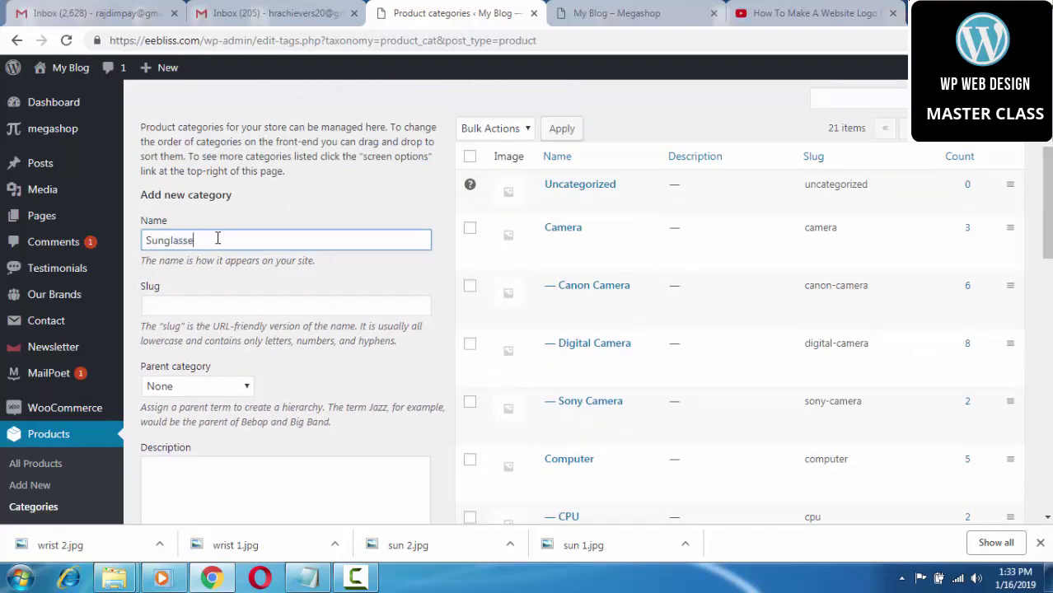
{"action": "scroll", "coordinate": [230, 245], "scroll_direction": "down", "scroll_amount": 1}
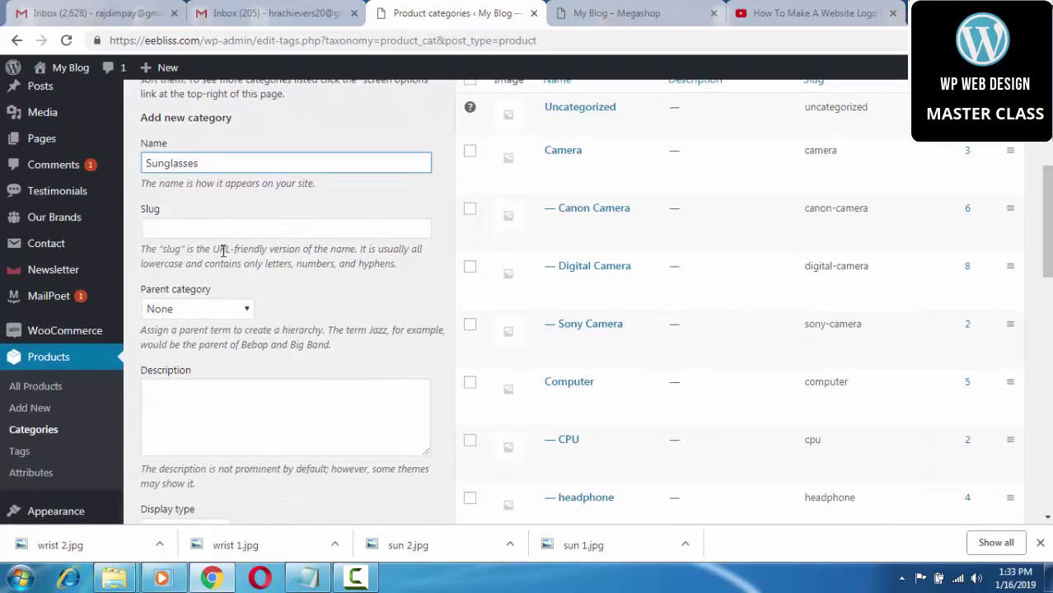
{"action": "left_click", "coordinate": [180, 229]}
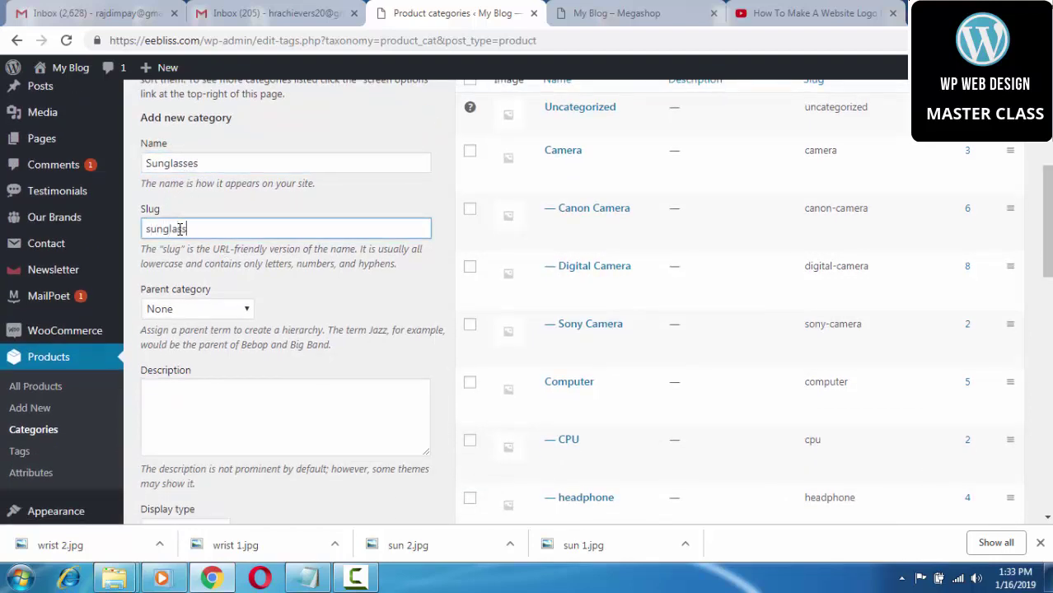
{"action": "type", "text": "sunglasses"}
{"action": "scroll", "coordinate": [244, 254], "scroll_direction": "down", "scroll_amount": 1}
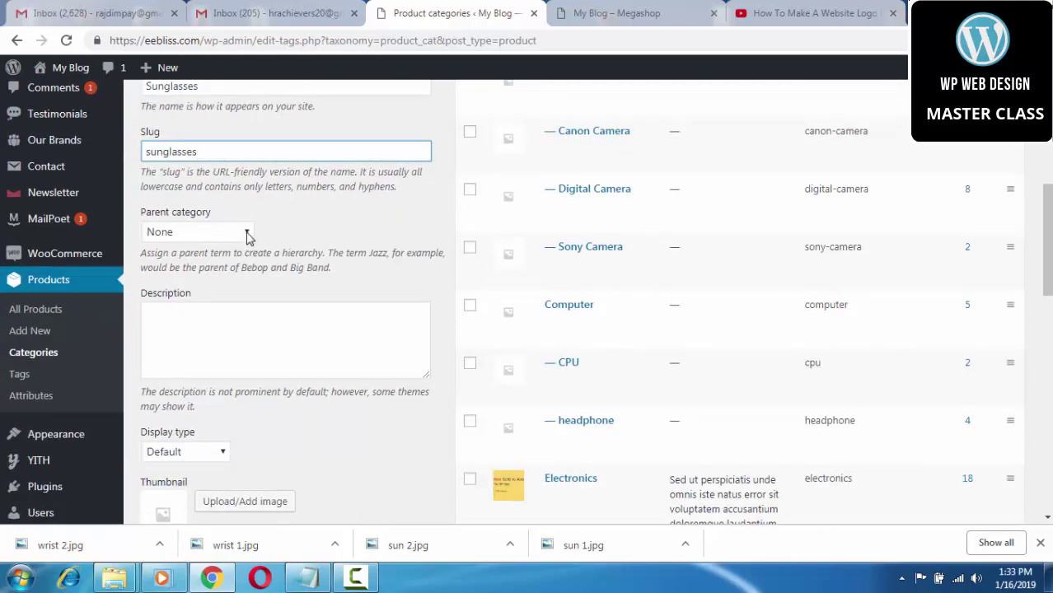
Step: Keep the parent category as None and add the Sunglasses category to the store
{"action": "left_click", "coordinate": [248, 234]}
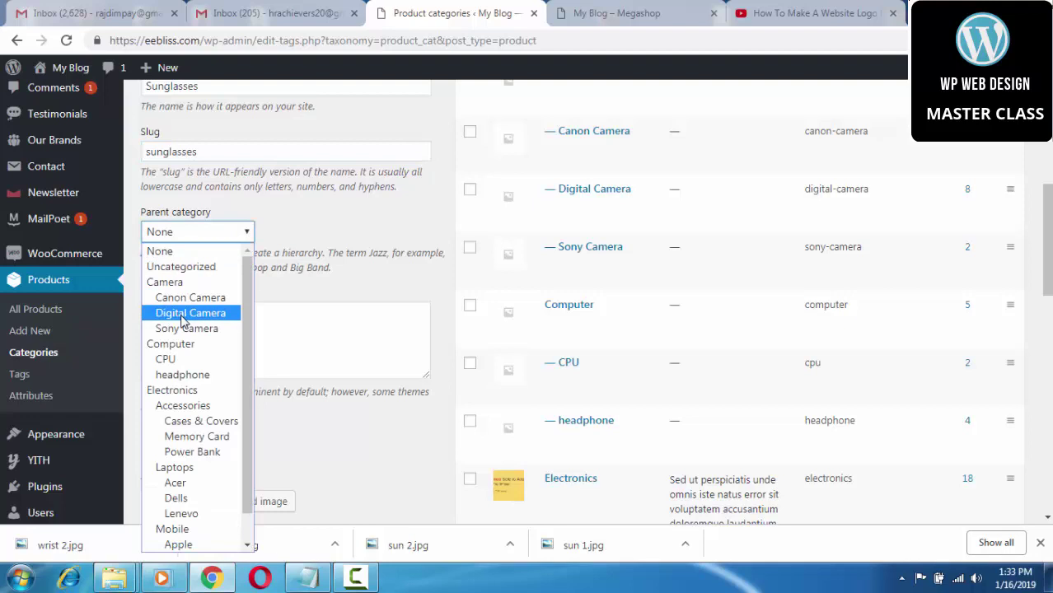
{"action": "left_click", "coordinate": [326, 210]}
{"action": "scroll", "coordinate": [262, 206], "scroll_direction": "up", "scroll_amount": 1}
{"action": "scroll", "coordinate": [262, 236], "scroll_direction": "down", "scroll_amount": 2}
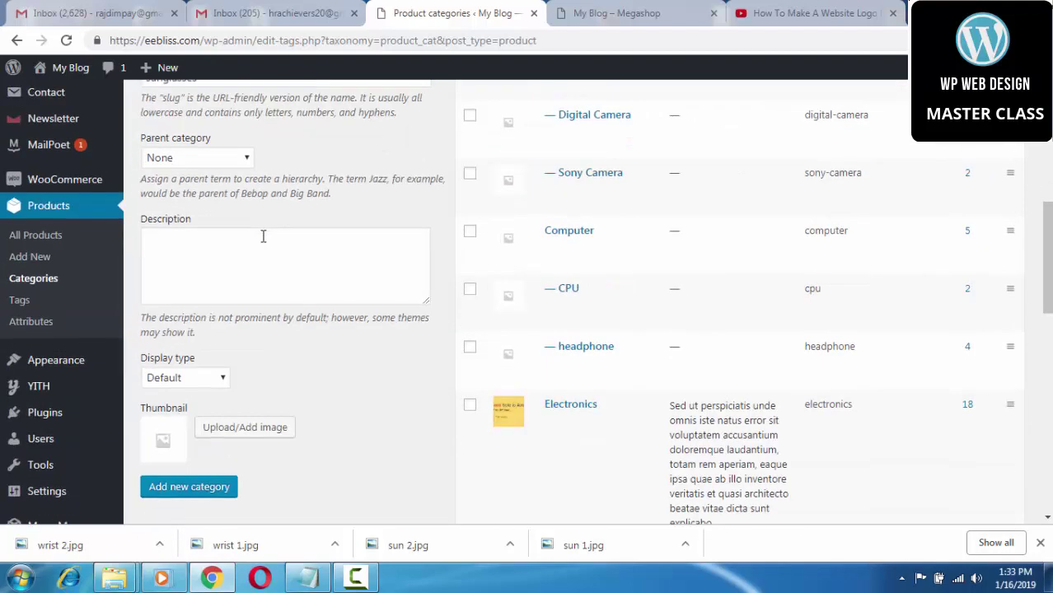
{"action": "left_click", "coordinate": [189, 486]}
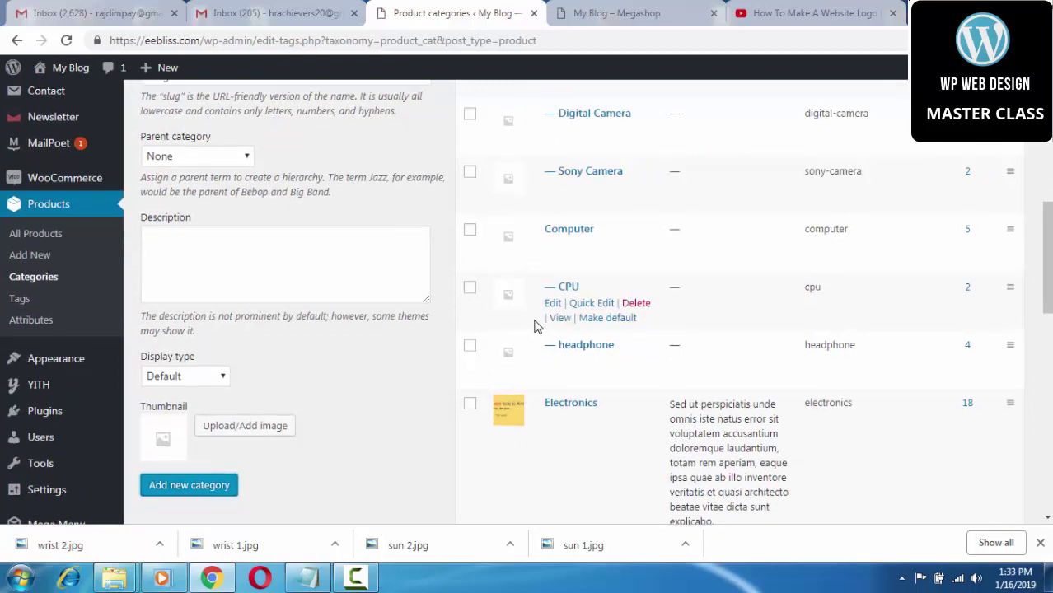
{"action": "scroll", "coordinate": [534, 327], "scroll_direction": "up", "scroll_amount": 5}
{"action": "scroll", "coordinate": [534, 327], "scroll_direction": "down", "scroll_amount": 1}
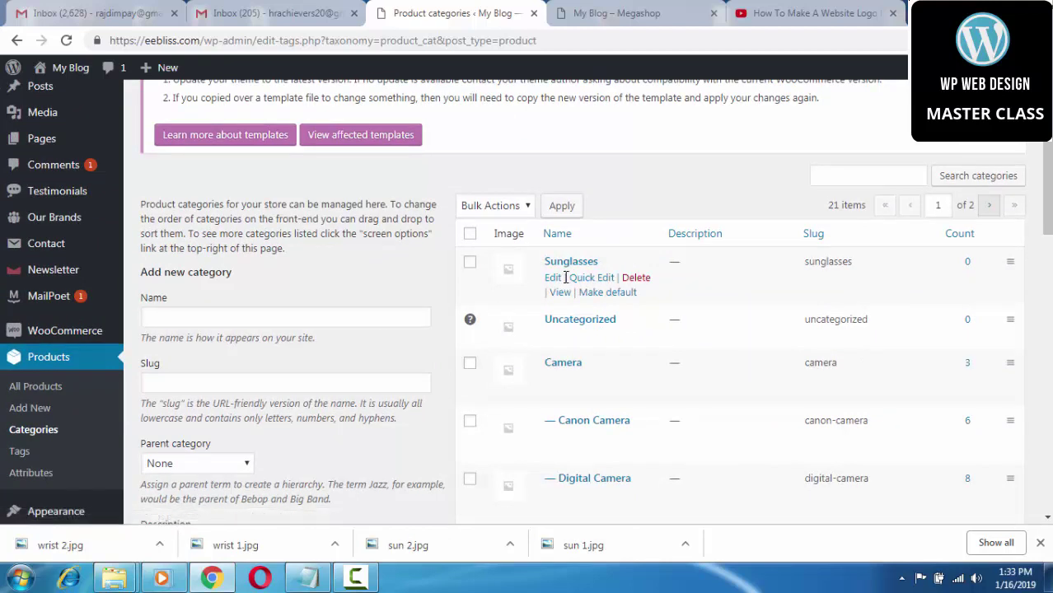
Step: Add a top-level product category named Wrist Watches with the slug "wrist watches"
{"action": "left_click", "coordinate": [262, 318]}
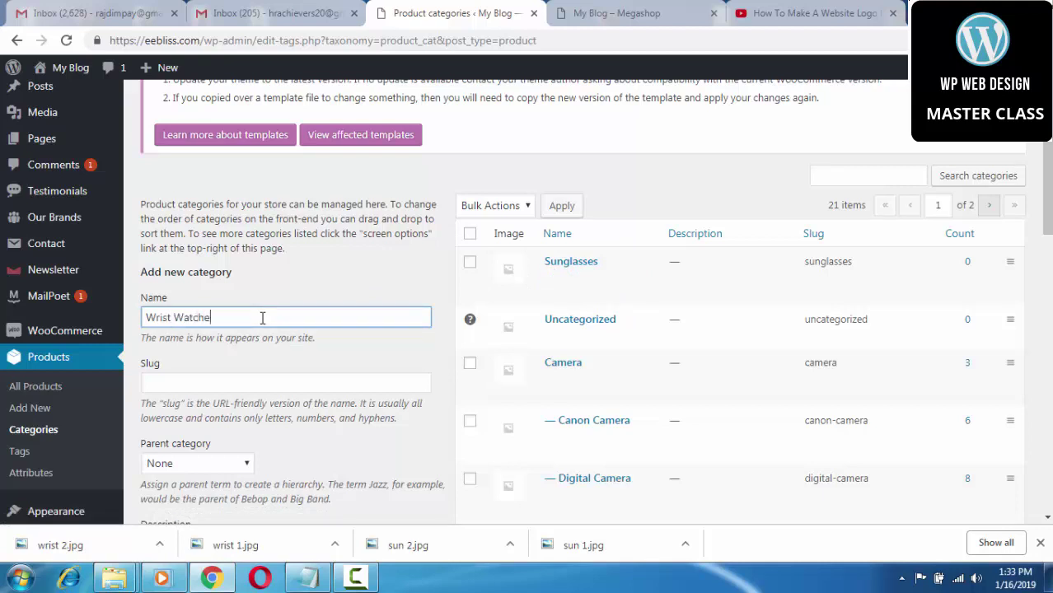
{"action": "left_click", "coordinate": [243, 384]}
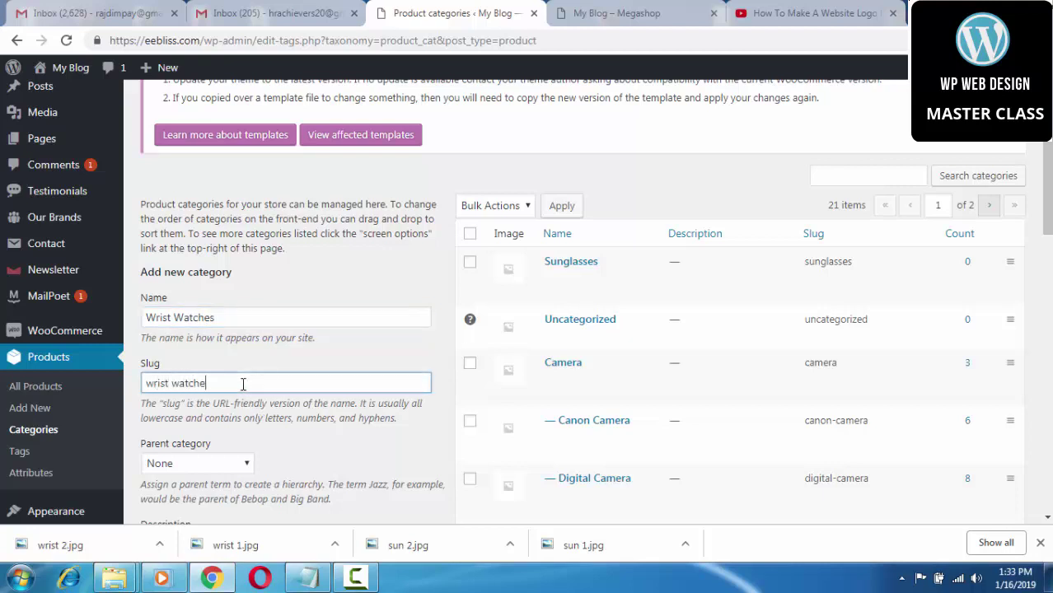
{"action": "scroll", "coordinate": [251, 396], "scroll_direction": "down", "scroll_amount": 5}
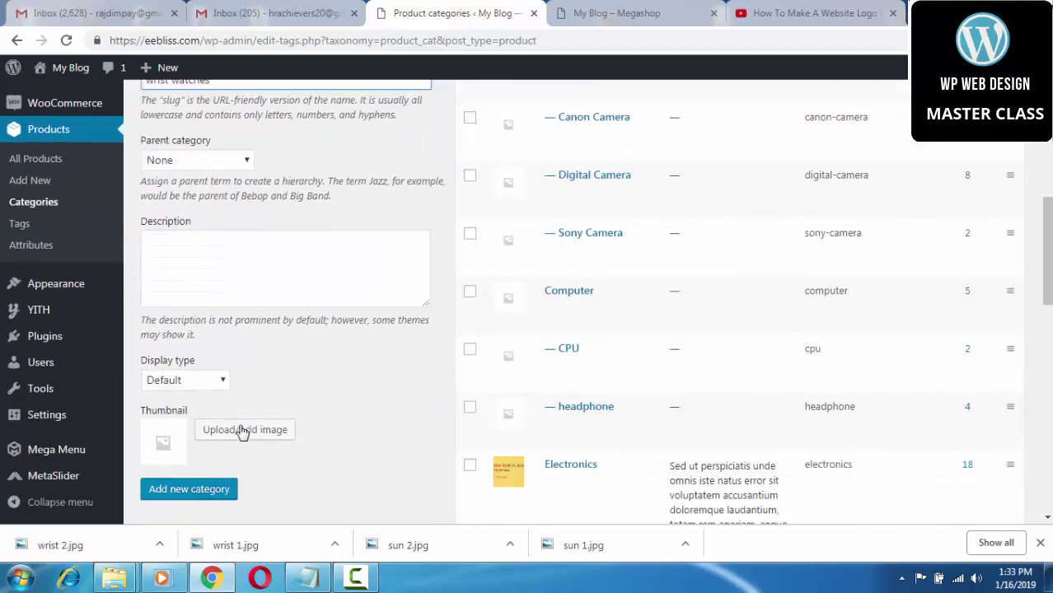
{"action": "left_click", "coordinate": [175, 336]}
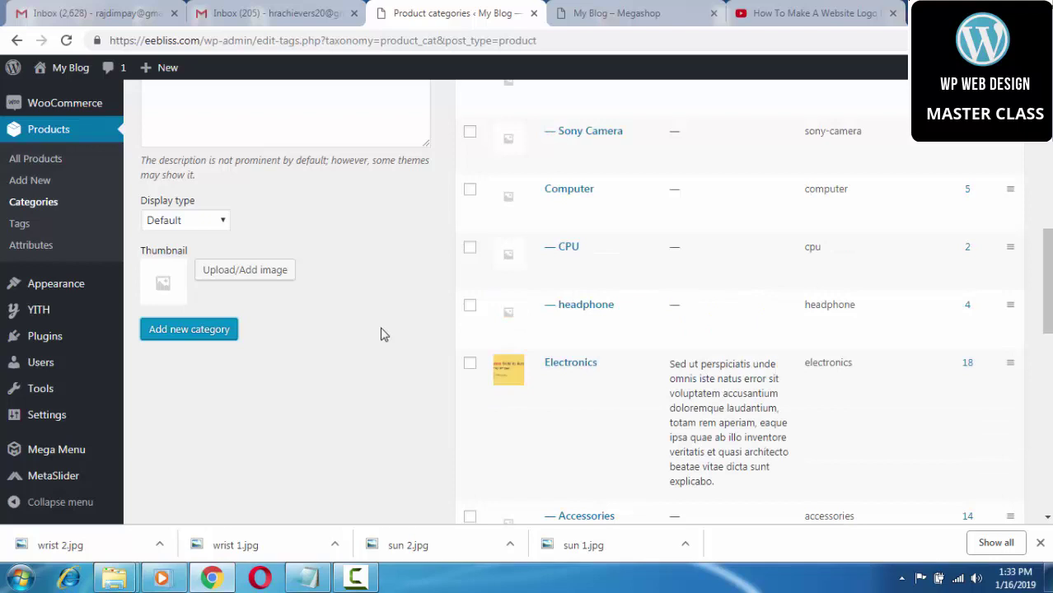
{"action": "scroll", "coordinate": [382, 333], "scroll_direction": "up", "scroll_amount": 3}
{"action": "scroll", "coordinate": [381, 328], "scroll_direction": "up", "scroll_amount": 3}
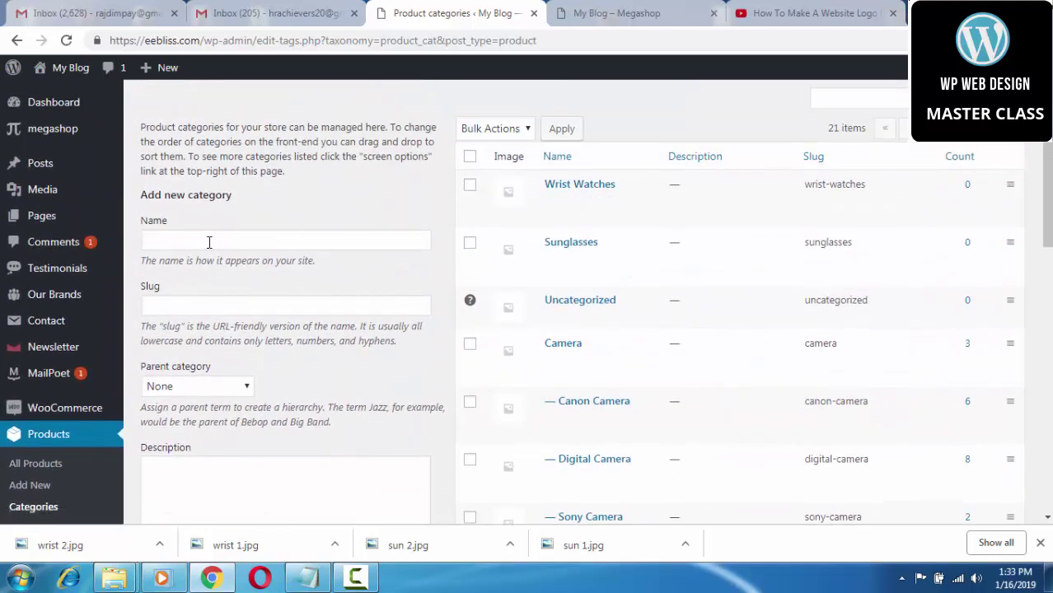
Step: Add a top-level product category named Health and Fitness with the slug "health and fitness"
{"action": "left_click", "coordinate": [210, 243]}
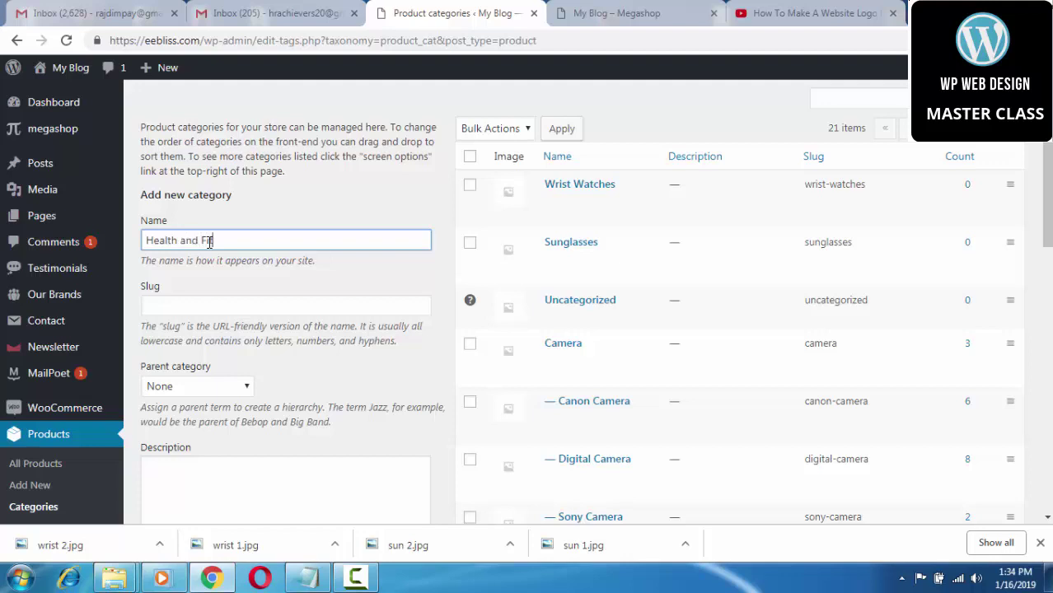
{"action": "left_click", "coordinate": [187, 305]}
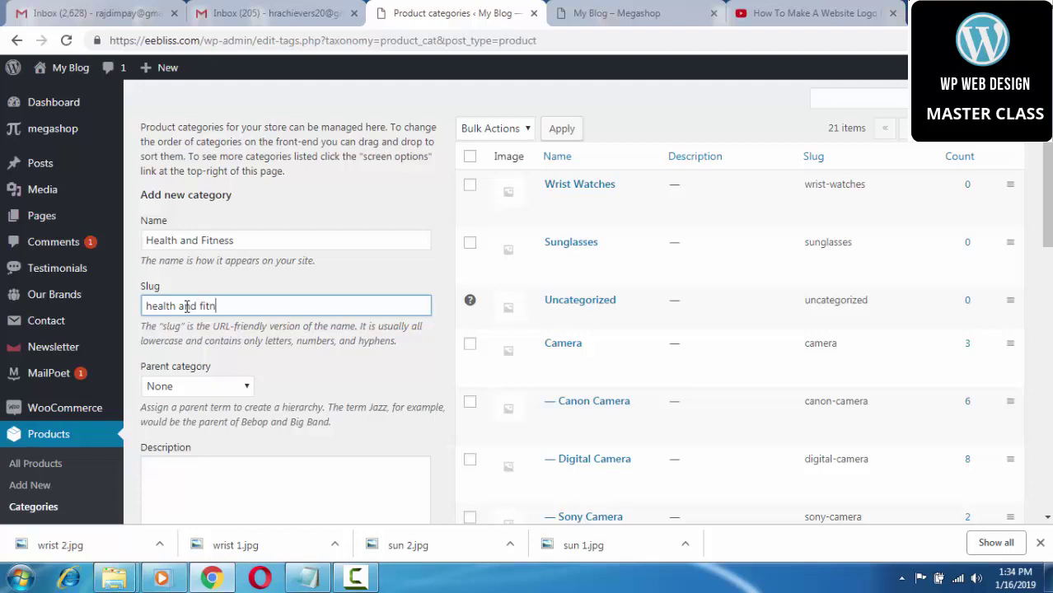
{"action": "scroll", "coordinate": [207, 306], "scroll_direction": "down", "scroll_amount": 3}
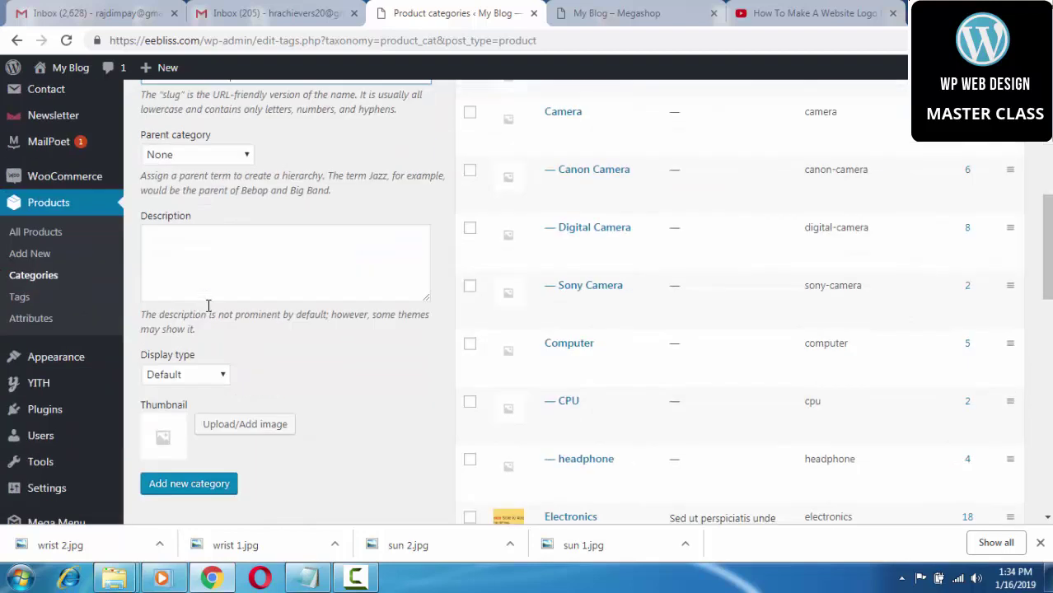
{"action": "left_click", "coordinate": [192, 487]}
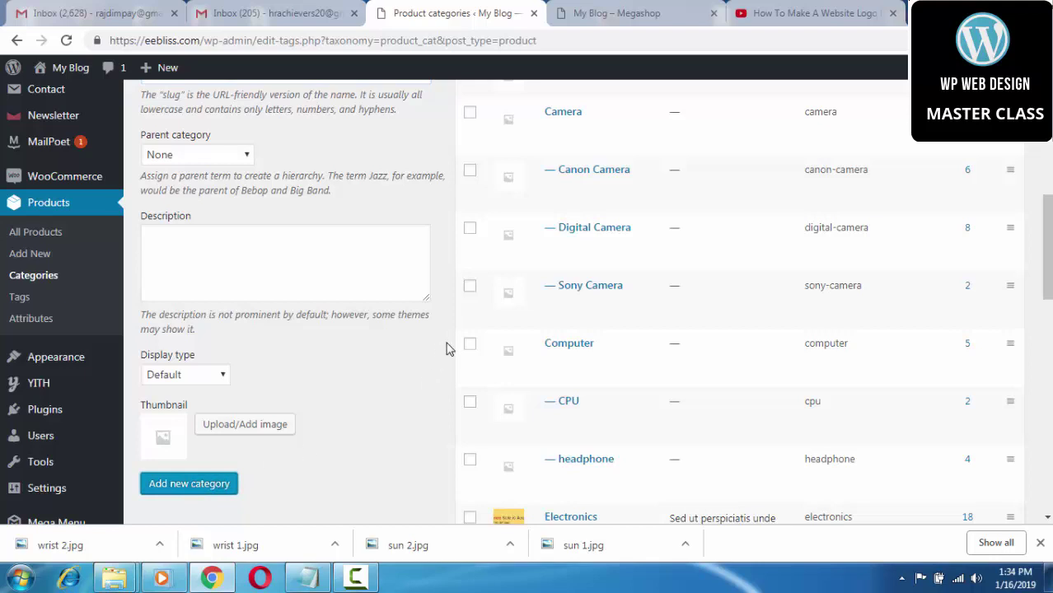
{"action": "mouse_move", "coordinate": [461, 341]}
{"action": "scroll", "coordinate": [463, 341], "scroll_direction": "up", "scroll_amount": 1}
{"action": "scroll", "coordinate": [486, 327], "scroll_direction": "up", "scroll_amount": 2}
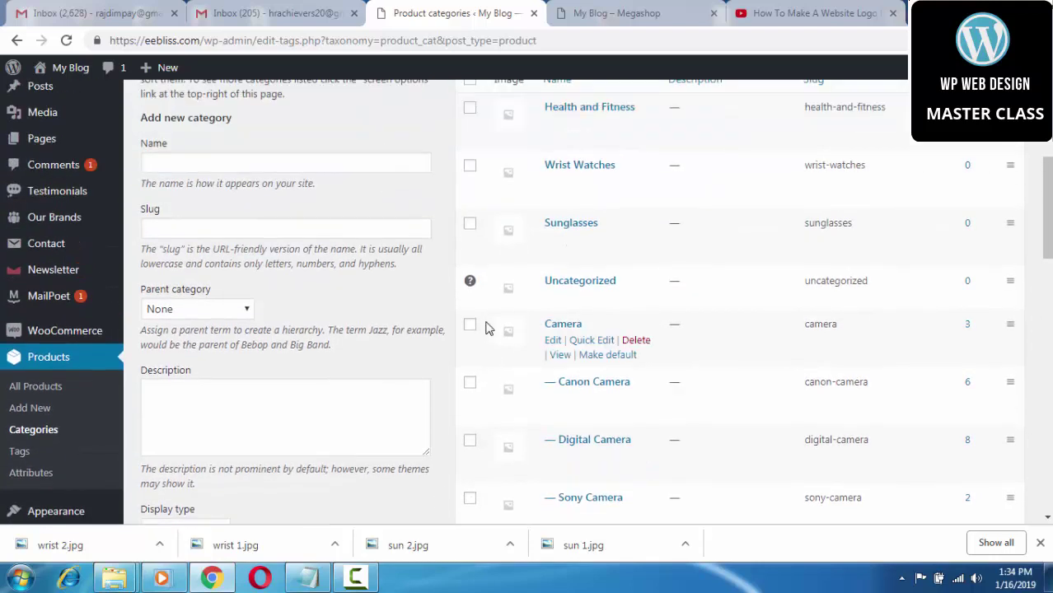
{"action": "scroll", "coordinate": [519, 300], "scroll_direction": "up", "scroll_amount": 2}
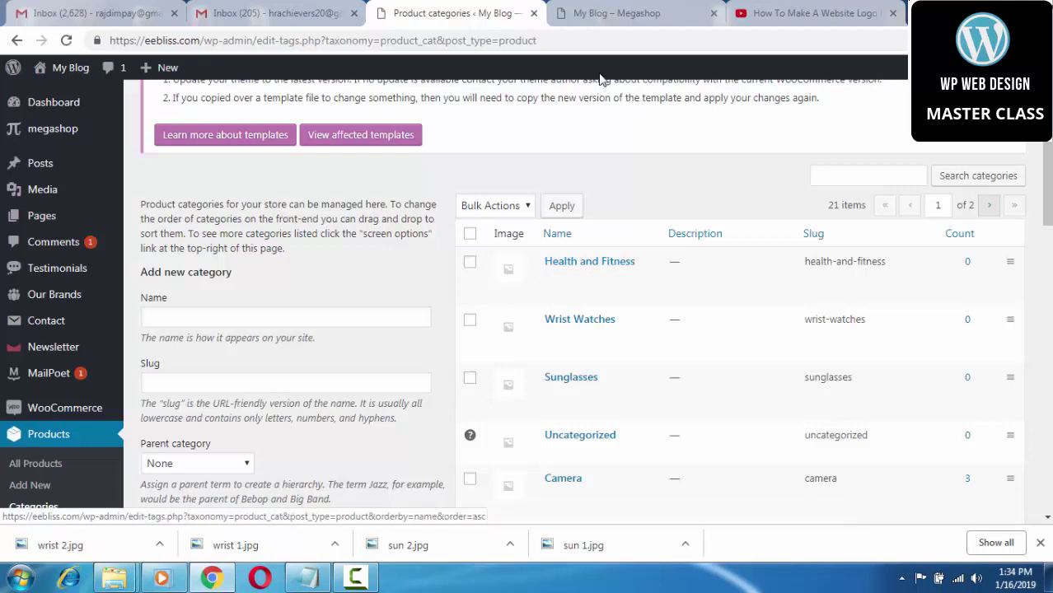
Step: Compare the storefront's product listings and category sidebar with the newly added categories in the WordPress admin
{"action": "left_click", "coordinate": [614, 17]}
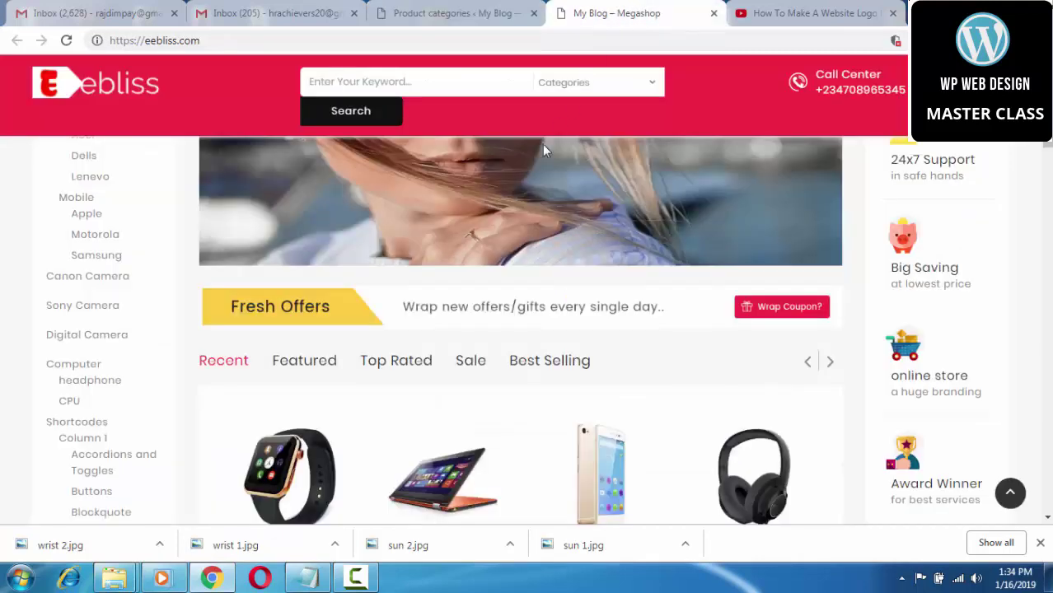
{"action": "scroll", "coordinate": [543, 149], "scroll_direction": "down", "scroll_amount": 3}
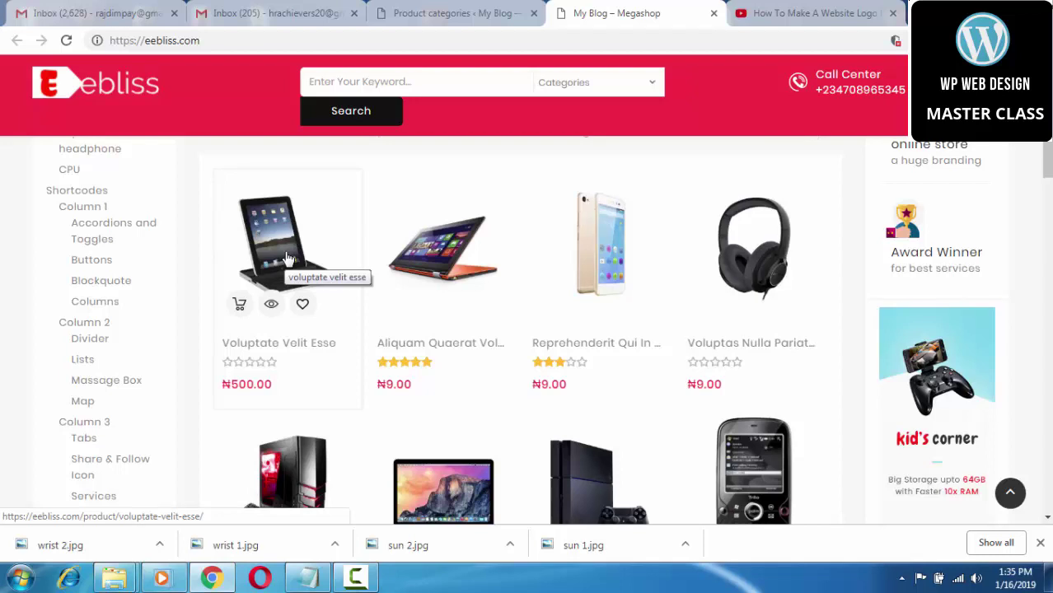
{"action": "left_click", "coordinate": [427, 14]}
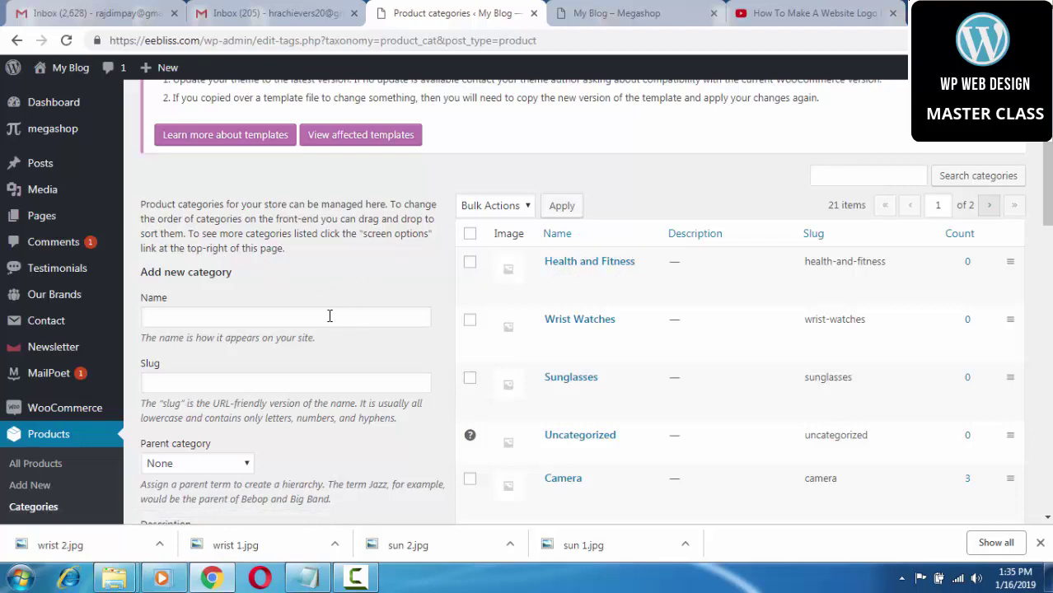
{"action": "left_click", "coordinate": [599, 23]}
{"action": "scroll", "coordinate": [284, 287], "scroll_direction": "up", "scroll_amount": 2}
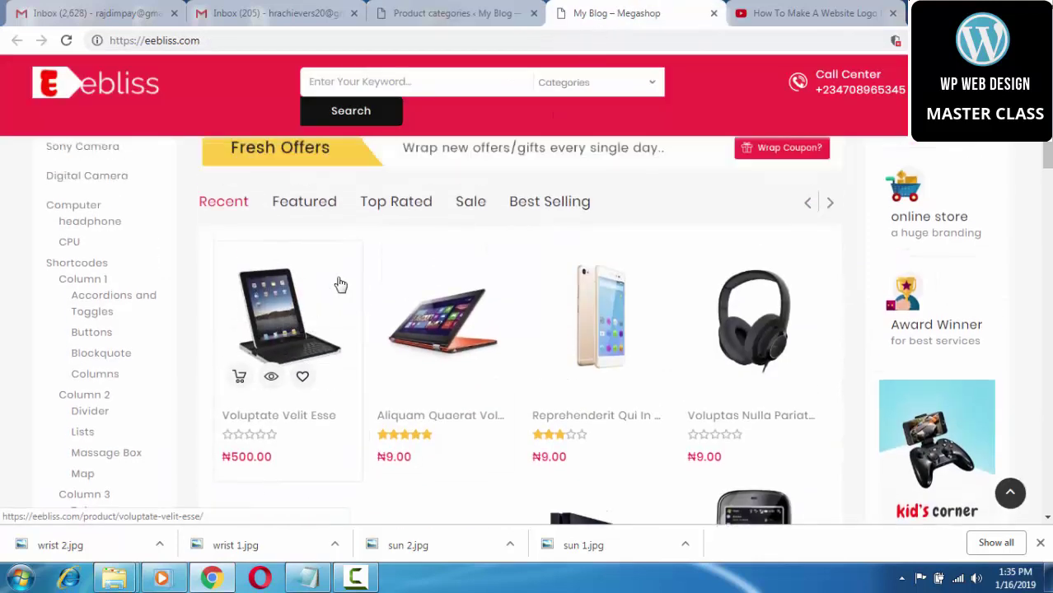
{"action": "left_click", "coordinate": [461, 14]}
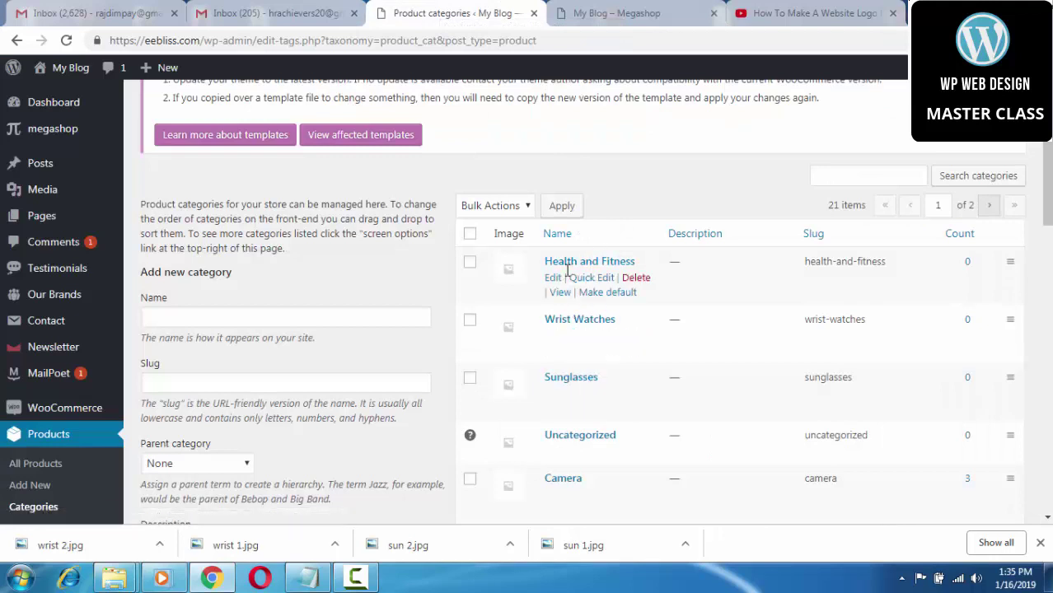
{"action": "scroll", "coordinate": [568, 275], "scroll_direction": "down", "scroll_amount": 1}
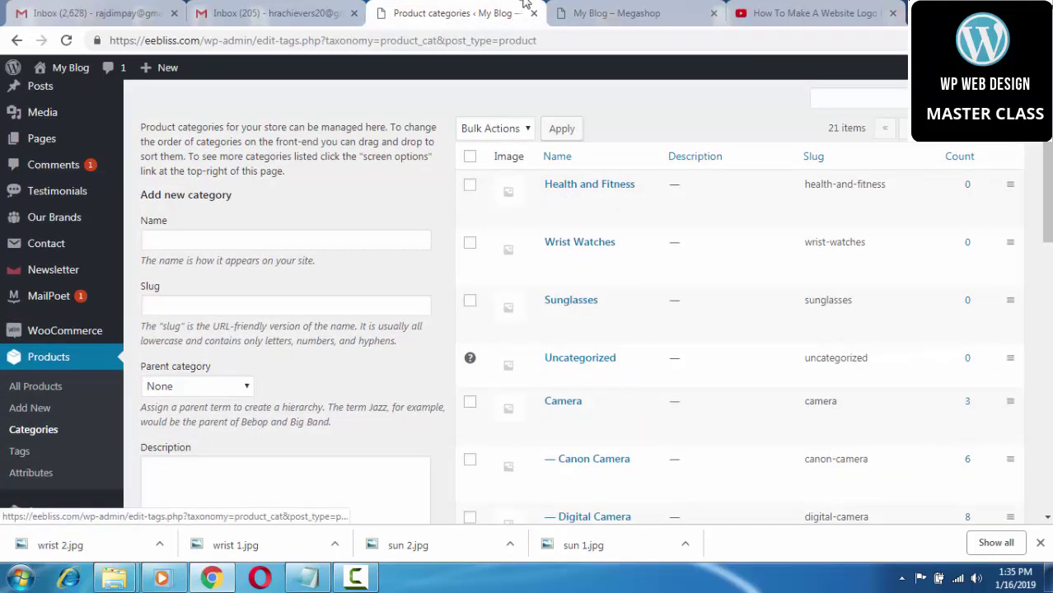
{"action": "left_click", "coordinate": [616, 13]}
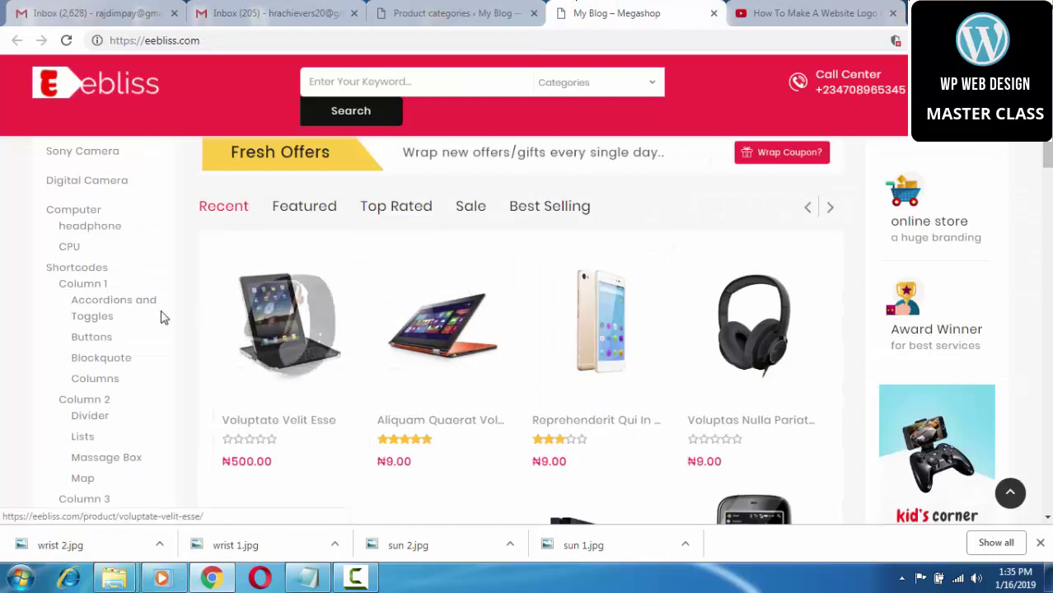